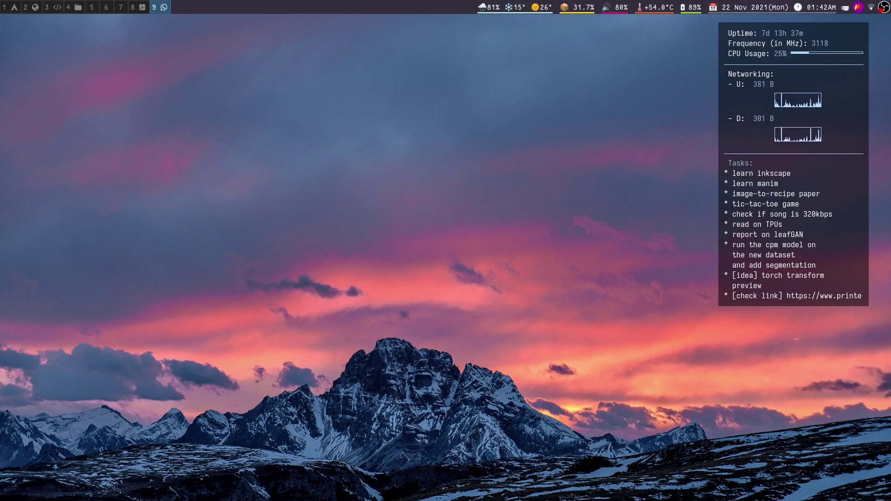
Launch Inkscape and create a new blank document.
{"action": "key", "text": "super+d"}
{"action": "type", "text": "inks"}
{"action": "key", "text": "Return"}
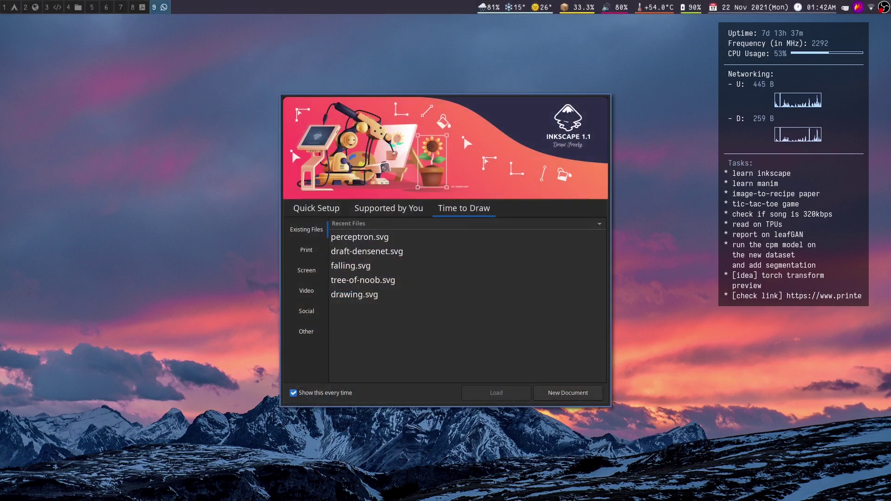
{"action": "left_click", "coordinate": [568, 393]}
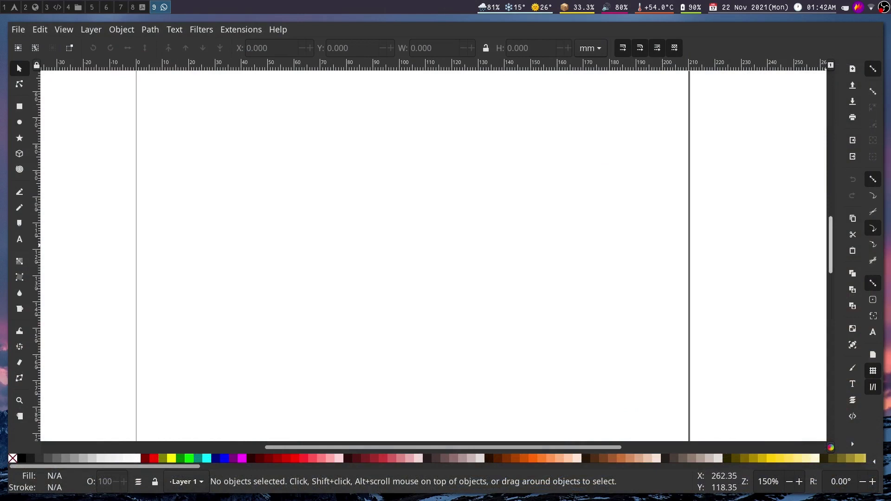
Draw a circle with a radius of about 13.1 mm and move it to about X 93.2, Y 47.1 mm.
{"action": "left_click_drag", "start_coordinate": [830, 245], "coordinate": [830, 211]}
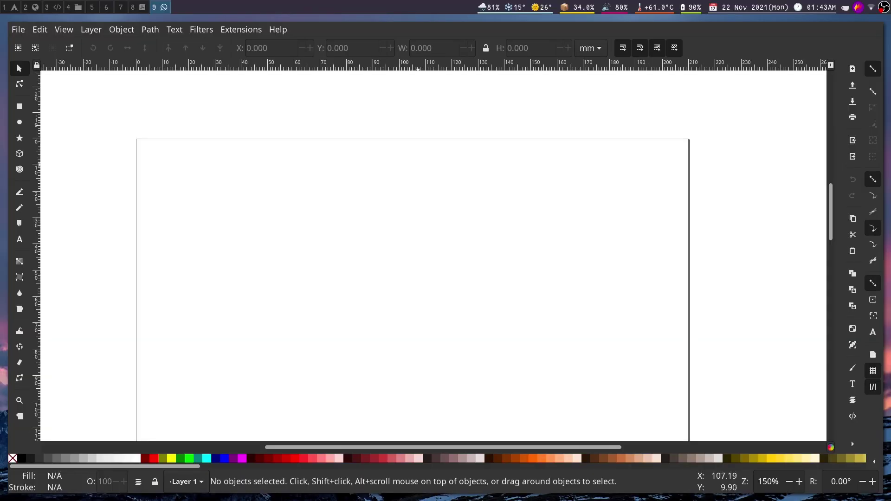
{"action": "scroll", "coordinate": [831, 213], "scroll_direction": "down", "scroll_amount": 2}
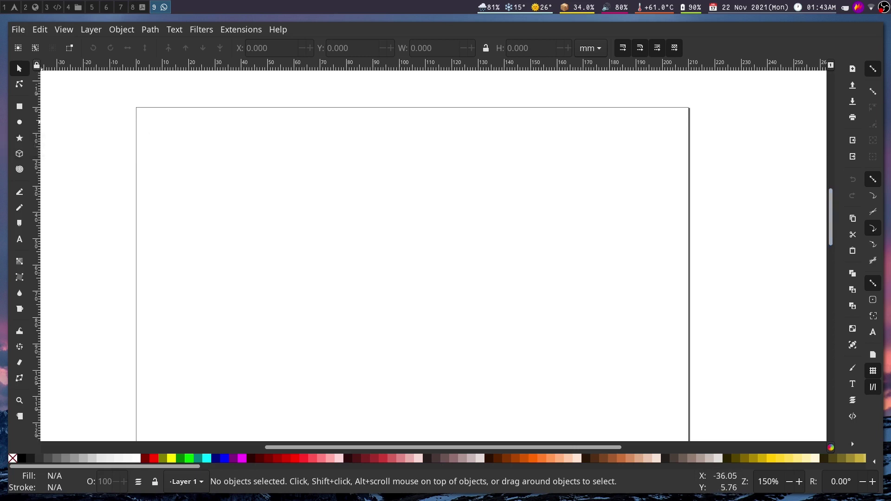
{"action": "left_click", "coordinate": [20, 123]}
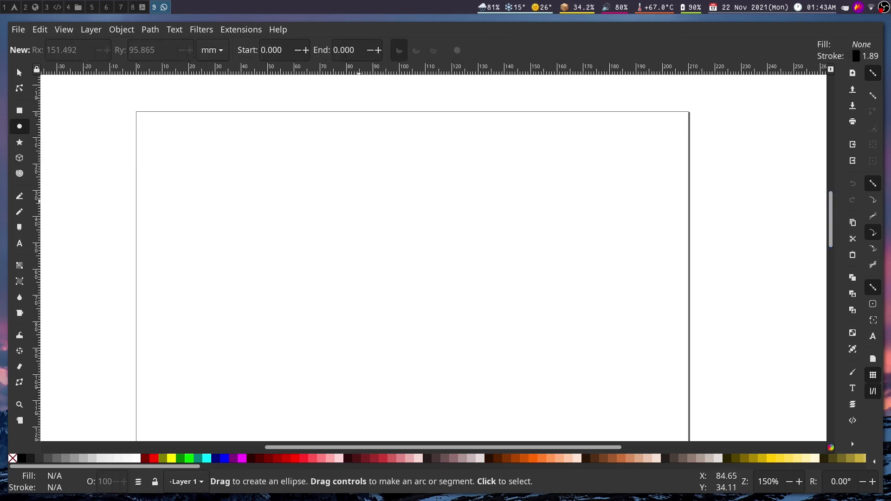
{"action": "left_click_drag", "start_coordinate": [367, 190], "coordinate": [436, 261]}
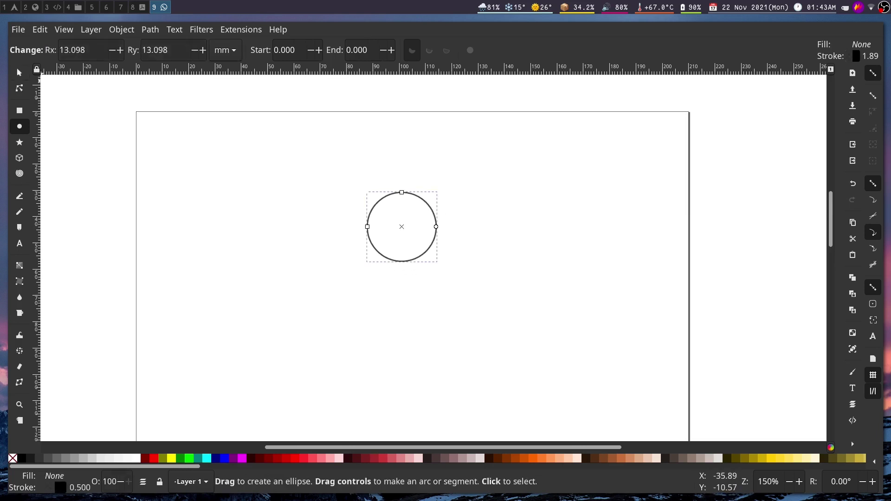
{"action": "key", "text": "s"}
{"action": "left_click_drag", "start_coordinate": [384, 198], "coordinate": [399, 245]}
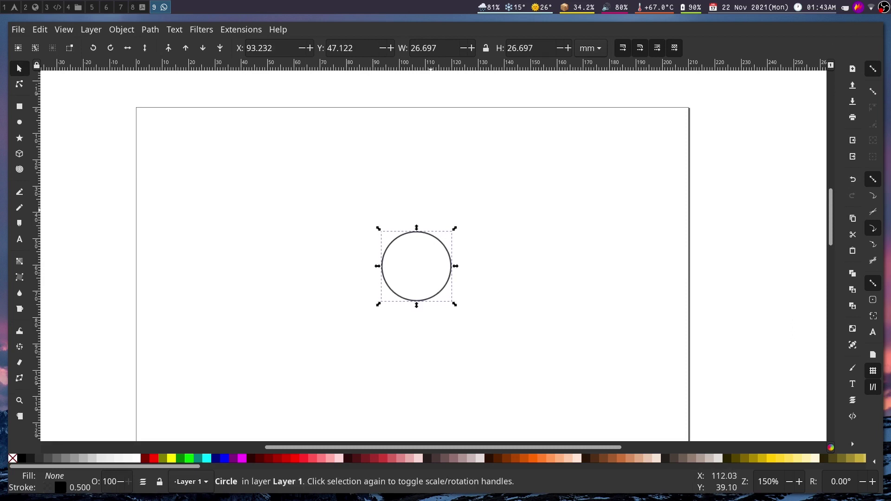
{"action": "key", "text": "Escape"}
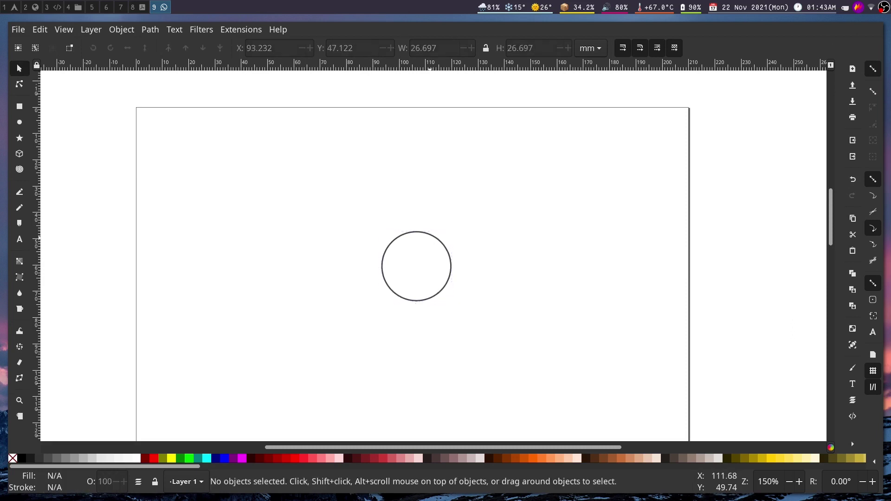
Give the circle a flat colour fill and switch the fill's colour mode to RGB.
{"action": "left_click", "coordinate": [432, 238]}
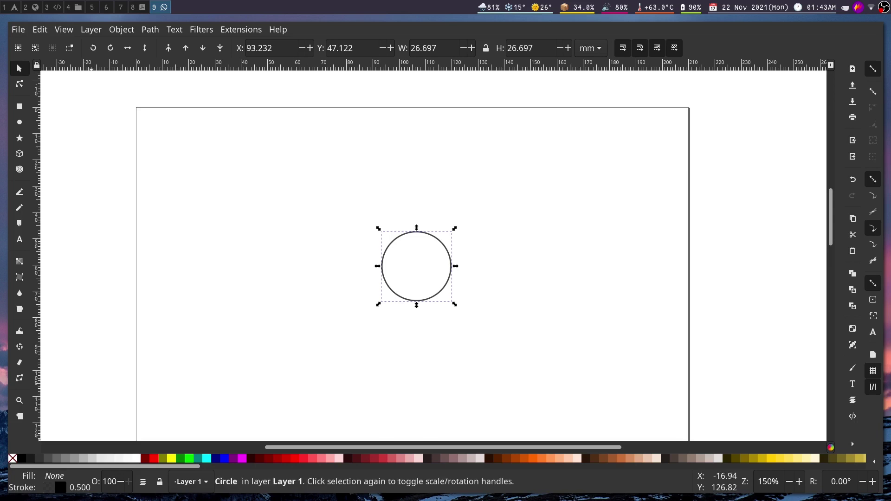
{"action": "double_click", "coordinate": [79, 487]}
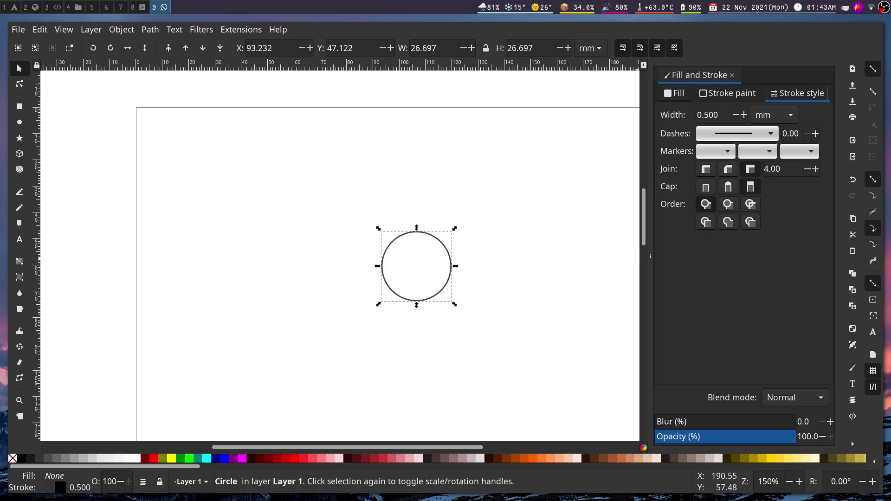
{"action": "left_click", "coordinate": [674, 92]}
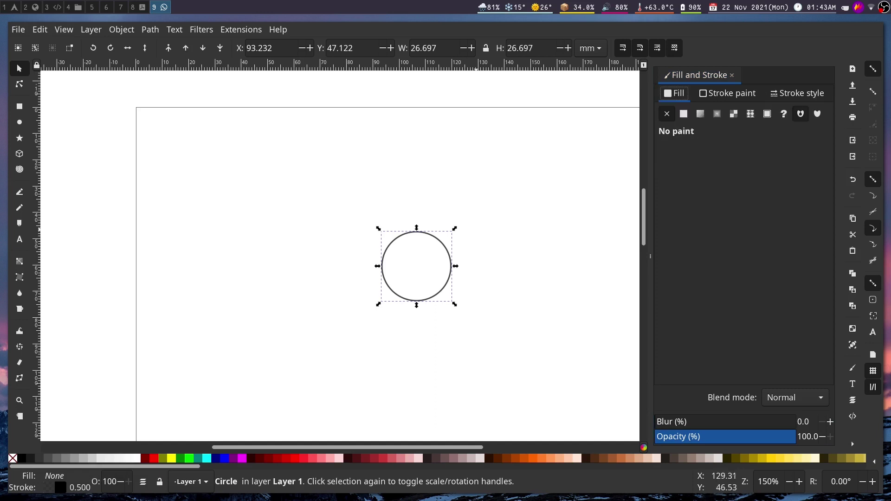
{"action": "left_click", "coordinate": [684, 114]}
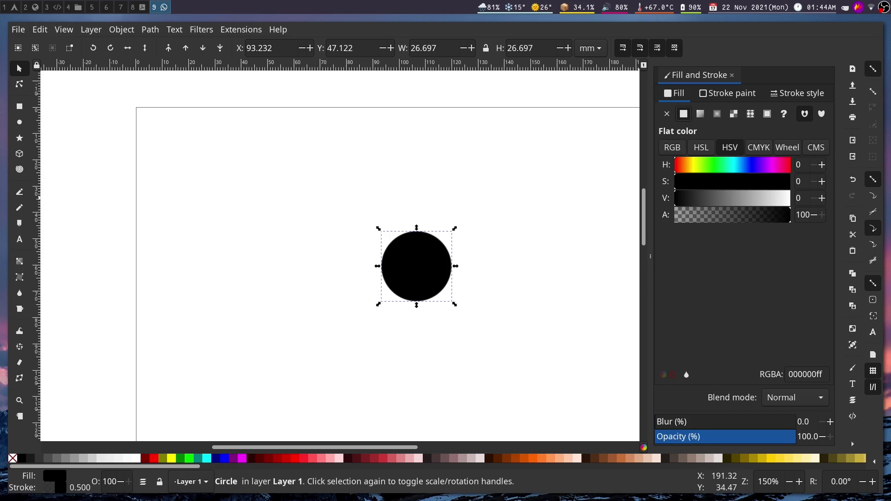
{"action": "left_click", "coordinate": [672, 147]}
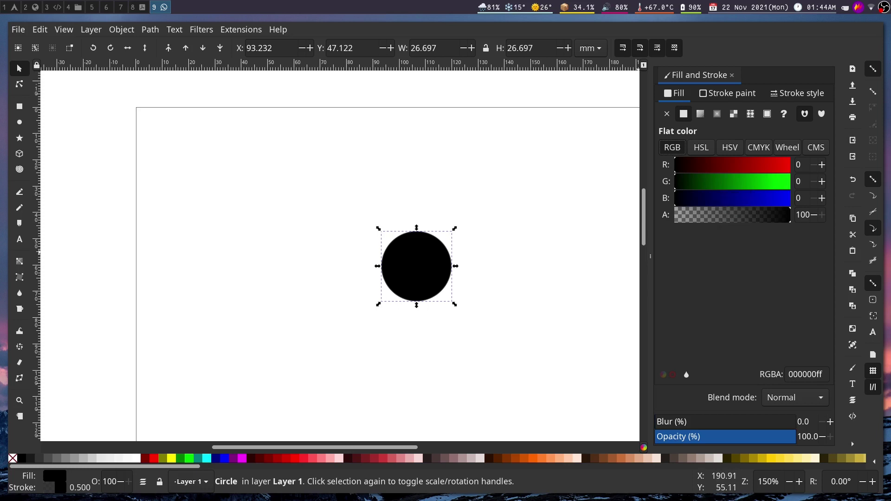
Set the circle's fill to a cyan of about R 0, G 231, B 247 with 35% alpha.
{"action": "left_click", "coordinate": [748, 198]}
{"action": "left_click", "coordinate": [761, 198]}
{"action": "left_click", "coordinate": [781, 181]}
{"action": "left_click", "coordinate": [775, 182]}
{"action": "left_click", "coordinate": [787, 199]}
{"action": "mouse_move", "coordinate": [776, 181]}
{"action": "left_mouse_down"}
{"action": "mouse_move", "coordinate": [710, 182]}
{"action": "mouse_move", "coordinate": [780, 181]}
{"action": "left_mouse_up"}
{"action": "left_click_drag", "start_coordinate": [788, 215], "coordinate": [715, 215]}
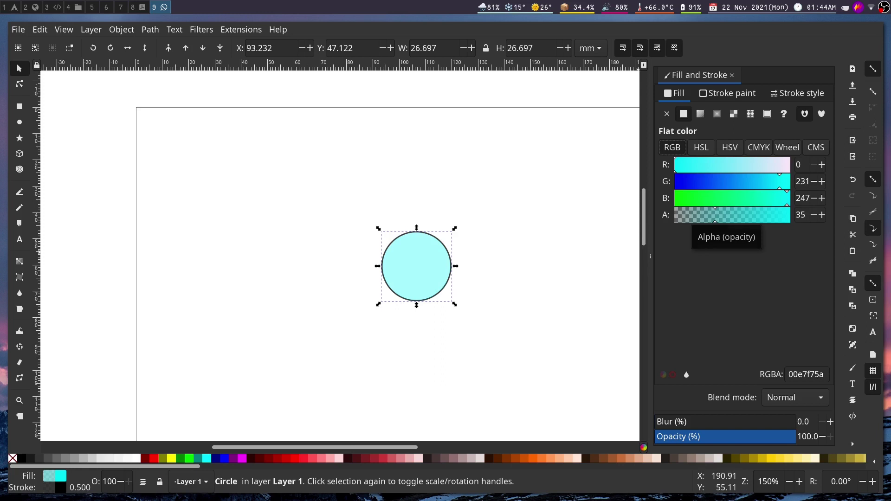
Adjust the circle's fill to a pale blue by setting green to 55 and alpha to 28%.
{"action": "left_click", "coordinate": [707, 181]}
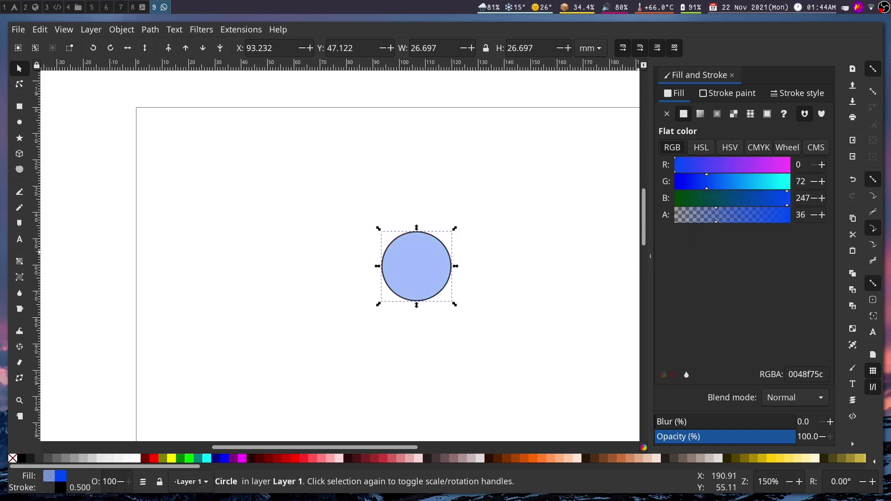
{"action": "mouse_move", "coordinate": [717, 215]}
{"action": "left_mouse_down"}
{"action": "mouse_move", "coordinate": [768, 215]}
{"action": "mouse_move", "coordinate": [708, 215]}
{"action": "left_mouse_up"}
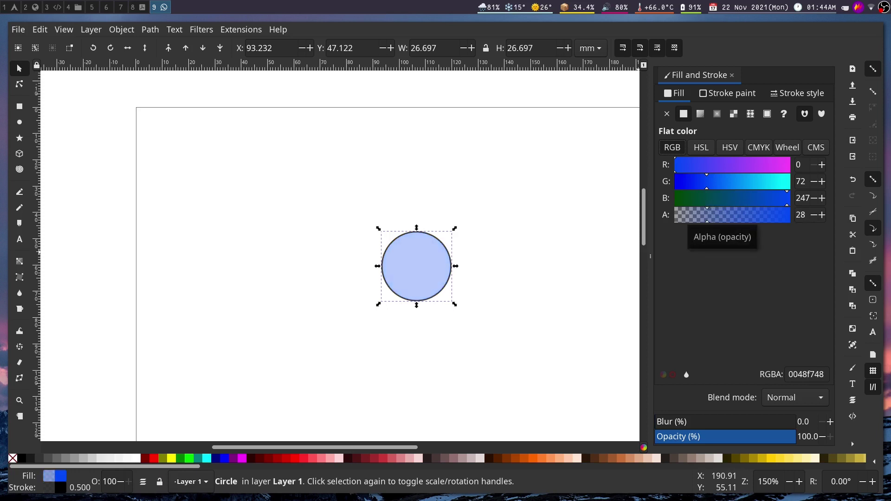
{"action": "left_click", "coordinate": [721, 181]}
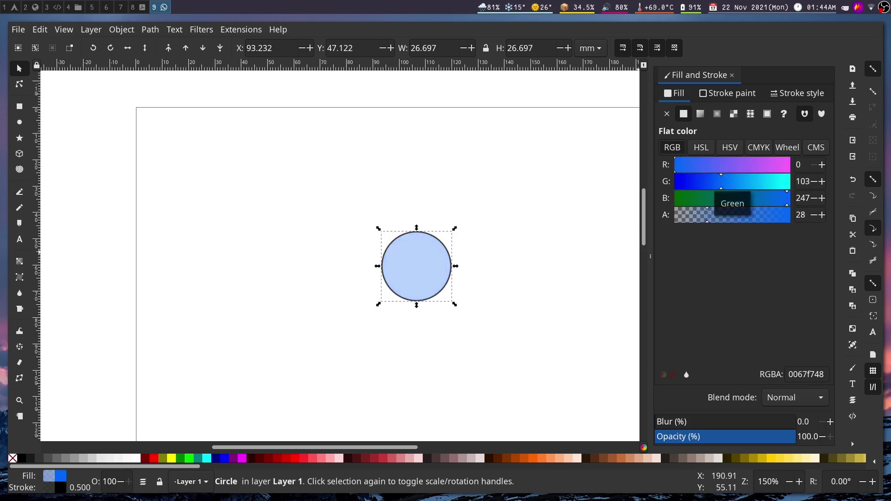
{"action": "left_click_drag", "start_coordinate": [721, 182], "coordinate": [699, 181]}
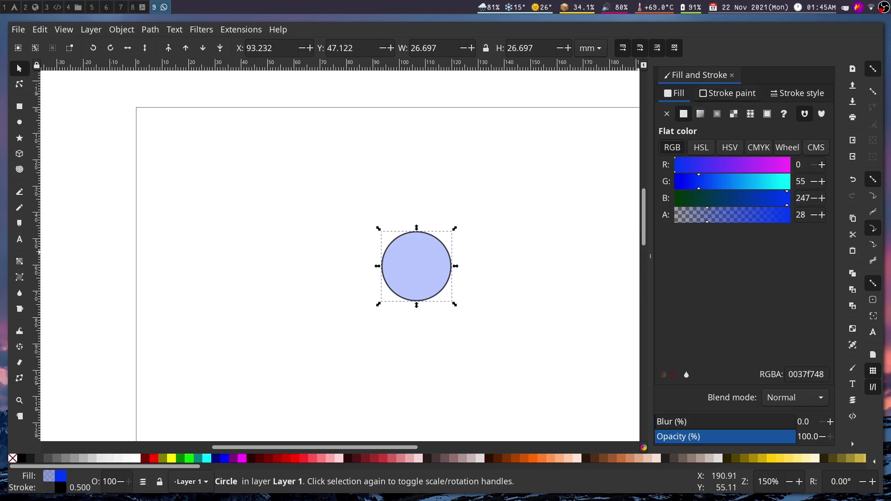
Set the circle's stroke paint to blue, R 0, G 0, B 212, with 51% alpha.
{"action": "left_click", "coordinate": [727, 93]}
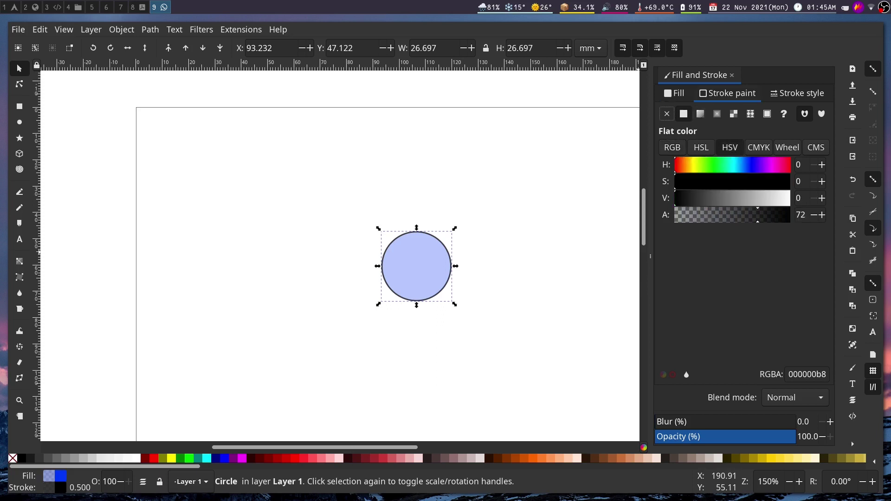
{"action": "left_click", "coordinate": [672, 147]}
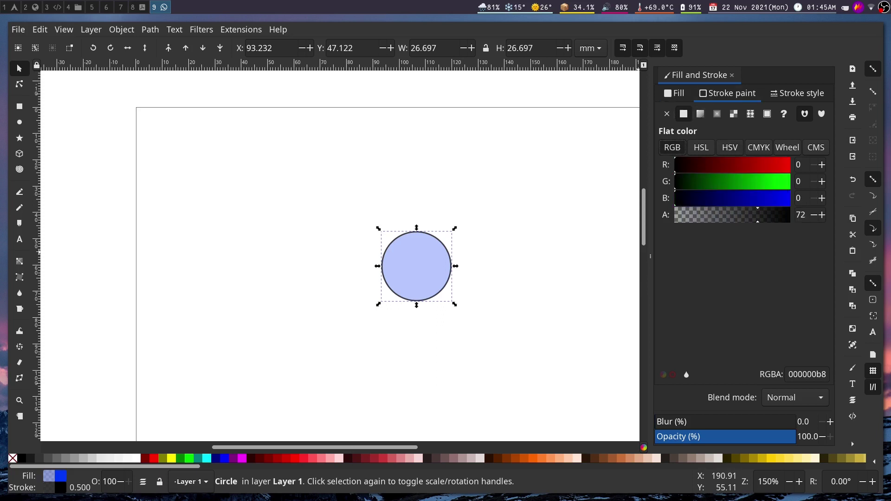
{"action": "left_click", "coordinate": [779, 198]}
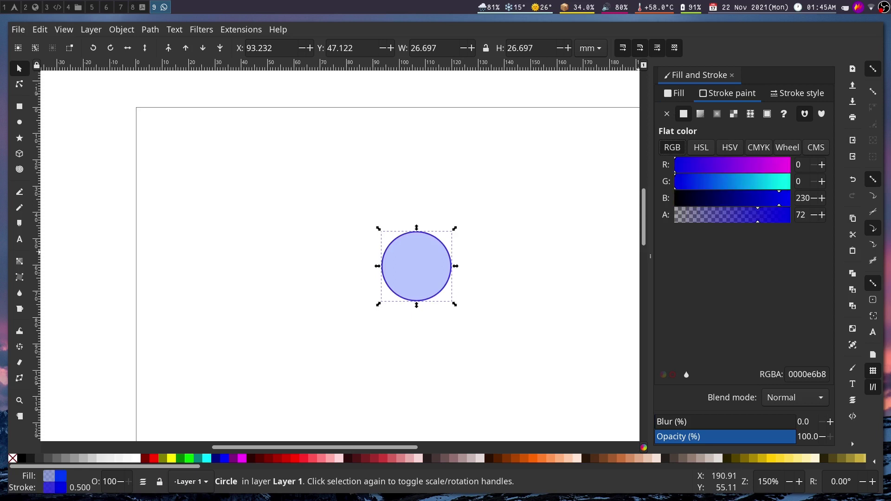
{"action": "left_click", "coordinate": [727, 215]}
{"action": "left_click", "coordinate": [734, 215]}
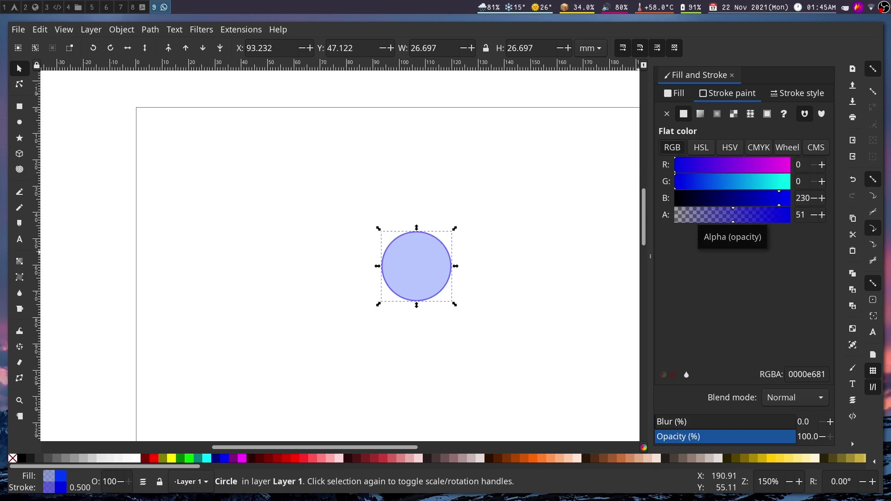
{"action": "left_click", "coordinate": [771, 198]}
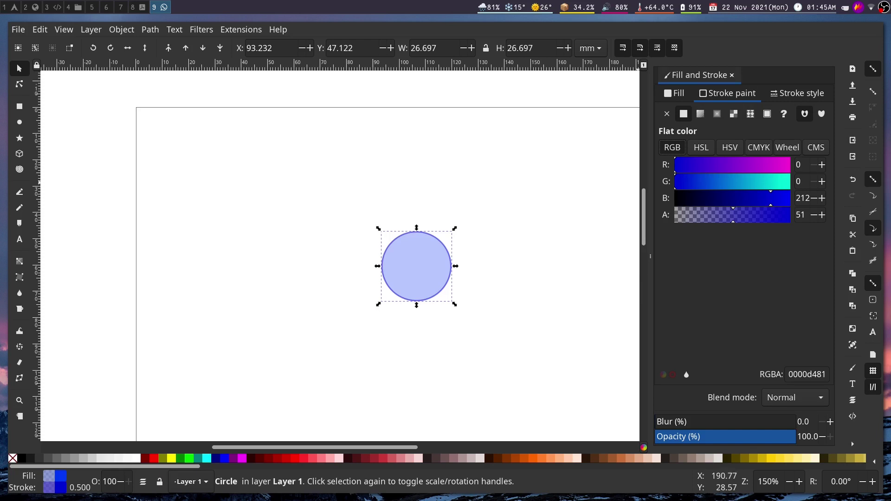
Save the drawing as perceptron-video.svg, hide the Fill and Stroke settings and deselect the circle.
{"action": "key", "text": "F12"}
{"action": "key", "text": "ctrl+s"}
{"action": "type", "text": "perceptron-video.svg"}
{"action": "key", "text": "Return"}
{"action": "key", "text": "Escape"}
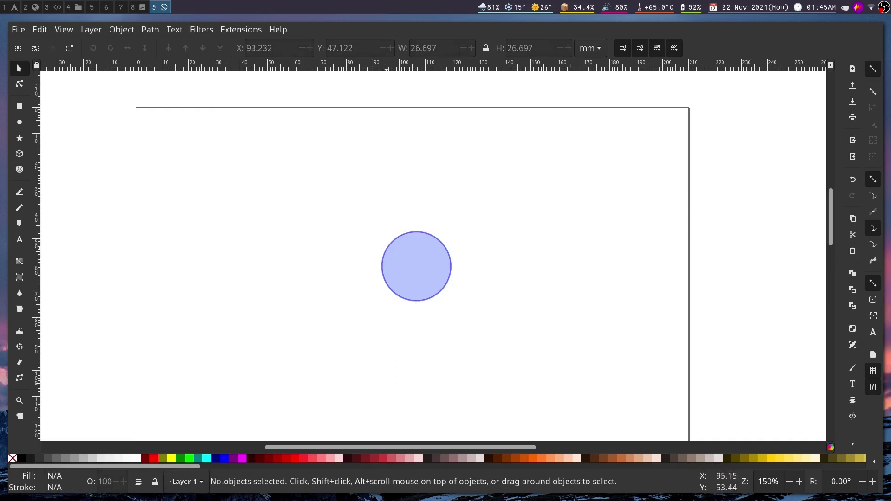
Place a vertical guide at about X 47 mm, to the left of the circle.
{"action": "key", "text": "ctrl"}
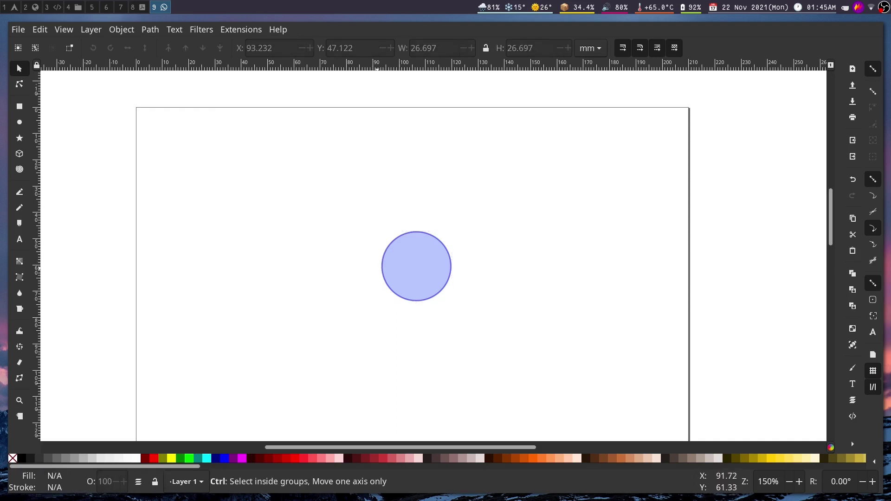
{"action": "scroll", "coordinate": [339, 277], "scroll_direction": "up", "scroll_amount": 2}
{"action": "scroll", "coordinate": [534, 260], "scroll_direction": "down", "scroll_amount": 1}
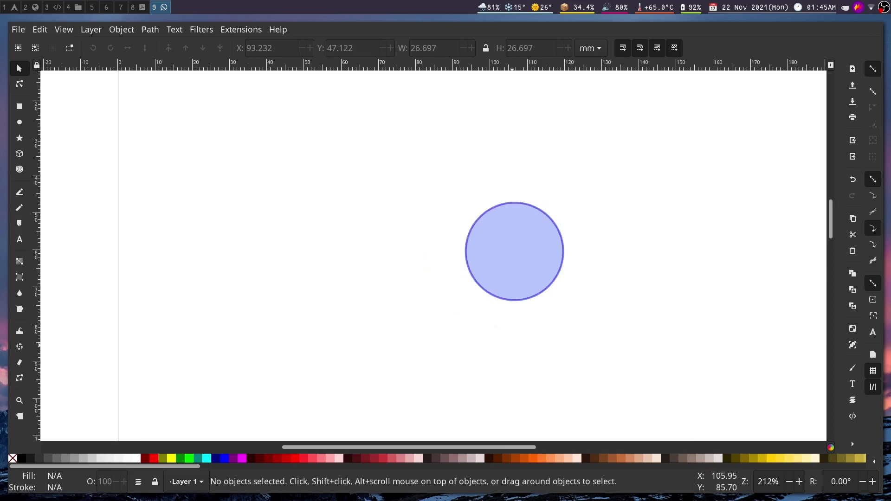
{"action": "scroll", "coordinate": [548, 252], "scroll_direction": "left", "scroll_amount": 3}
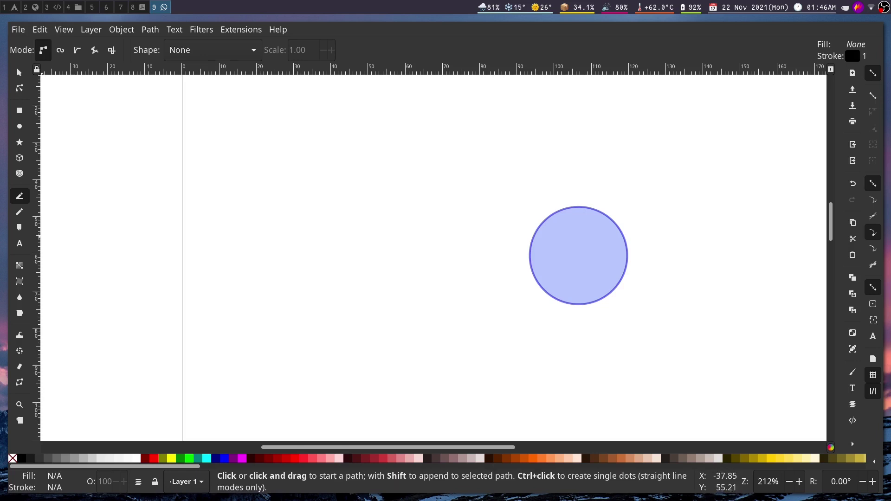
{"action": "left_click_drag", "start_coordinate": [38, 238], "coordinate": [356, 284]}
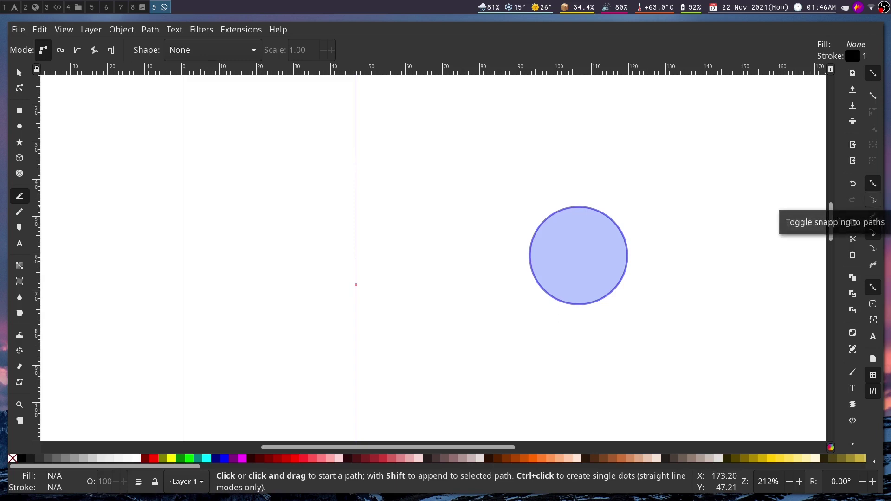
Enable snapping to paths and draw a straight line from the upper part of the guide to the circle's upper-left edge.
{"action": "left_click", "coordinate": [356, 165]}
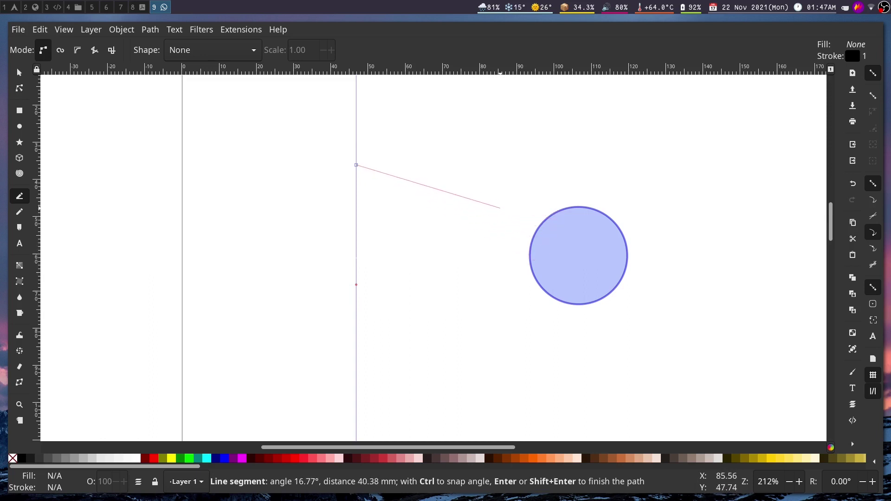
{"action": "key", "text": "Escape"}
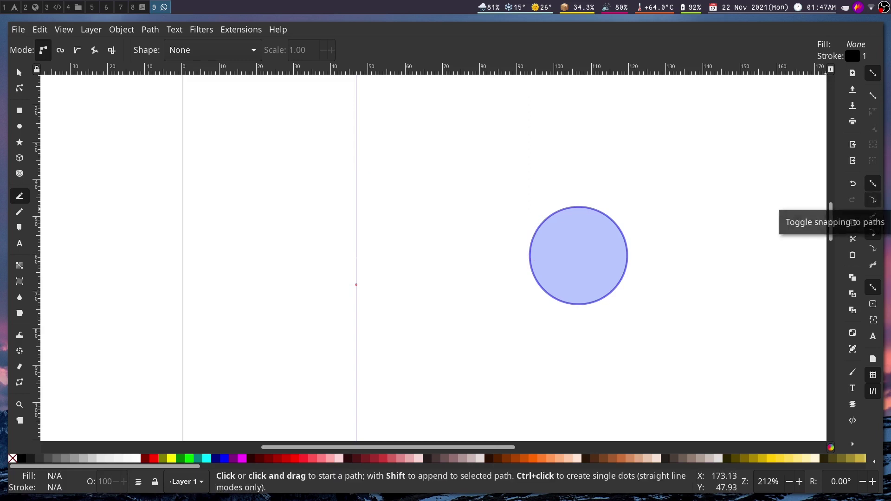
{"action": "left_click", "coordinate": [356, 167]}
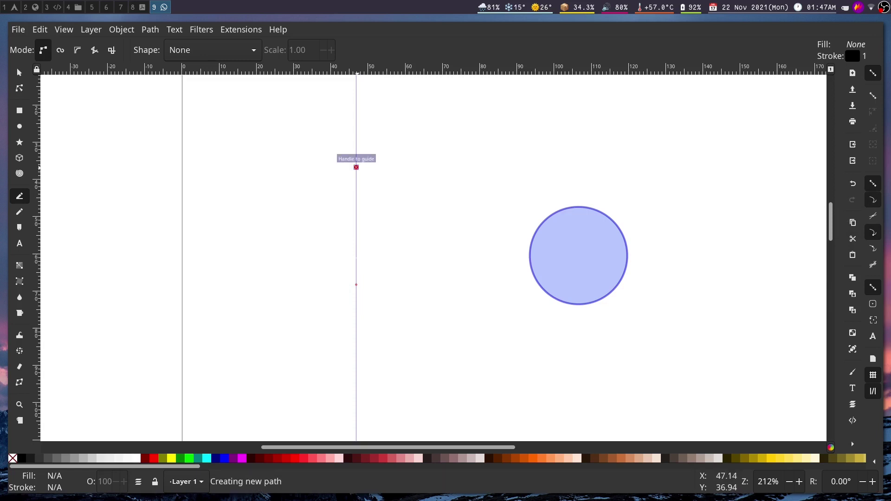
{"action": "left_click", "coordinate": [537, 228]}
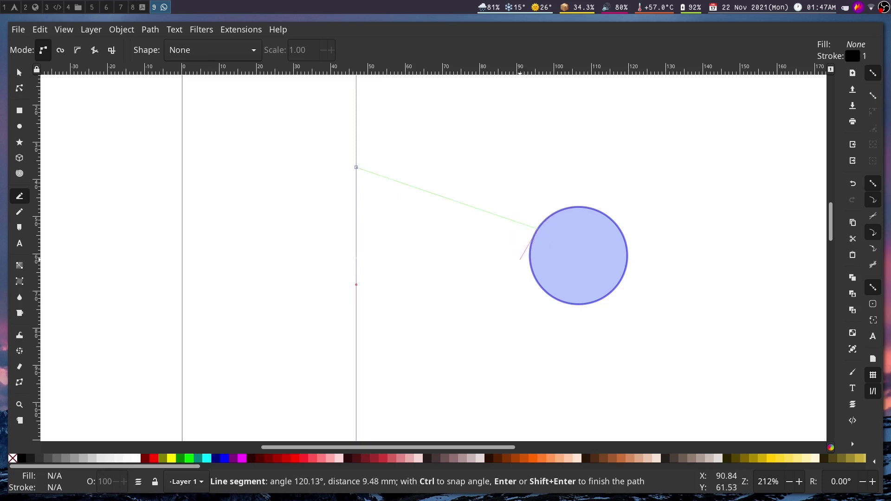
{"action": "key", "text": "Return"}
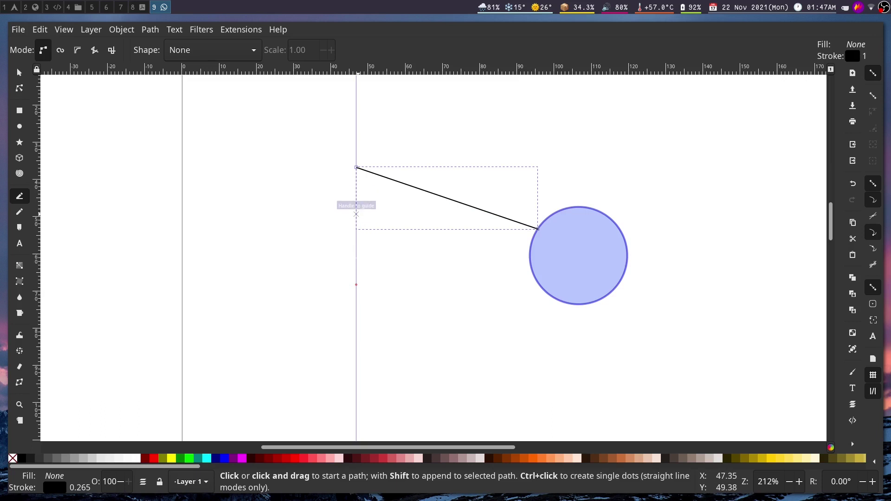
Draw four more straight lines below the first, spaced roughly evenly along the guide and ending on the circle's left edge.
{"action": "left_click", "coordinate": [356, 214]}
{"action": "left_click", "coordinate": [531, 244]}
{"action": "key", "text": "Return"}
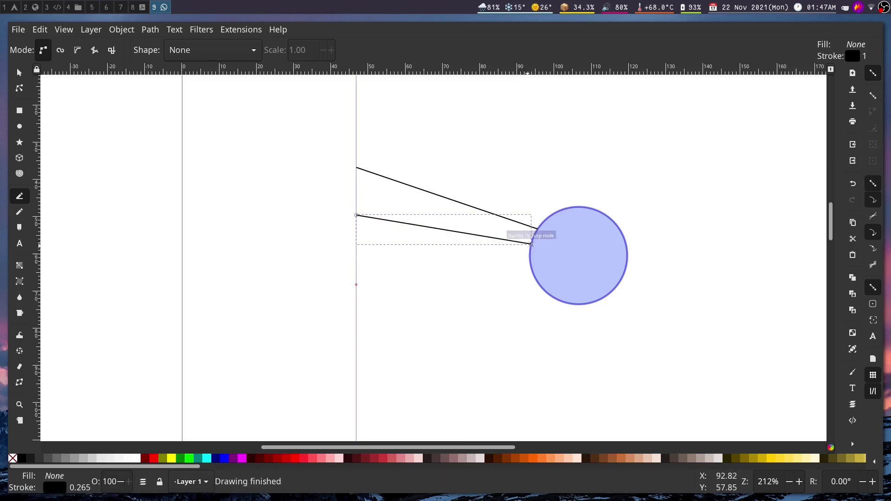
{"action": "left_click", "coordinate": [356, 260]}
{"action": "left_click", "coordinate": [530, 259]}
{"action": "key", "text": "Return"}
{"action": "left_click", "coordinate": [356, 298]}
{"action": "left_click", "coordinate": [532, 275]}
{"action": "key", "text": "Return"}
{"action": "left_click", "coordinate": [356, 341]}
{"action": "left_click", "coordinate": [540, 287]}
{"action": "key", "text": "Return"}
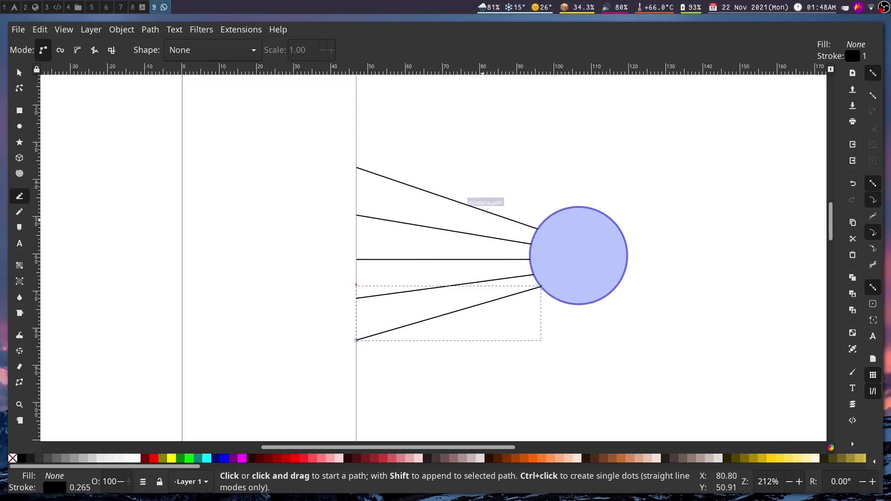
Edit the lines' end nodes to adjust where they meet the circle's left edge.
{"action": "left_click", "coordinate": [20, 88]}
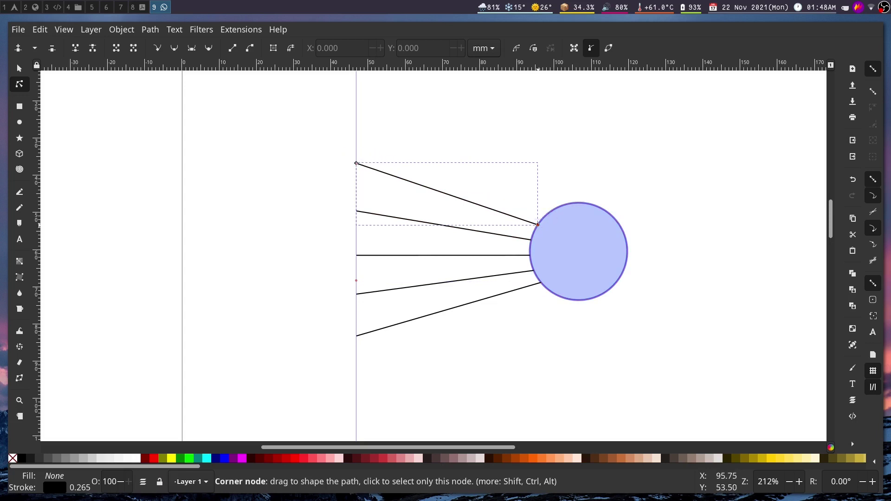
{"action": "left_click_drag", "start_coordinate": [538, 224], "coordinate": [532, 238]}
{"action": "left_click", "coordinate": [529, 241]}
{"action": "left_click", "coordinate": [530, 256]}
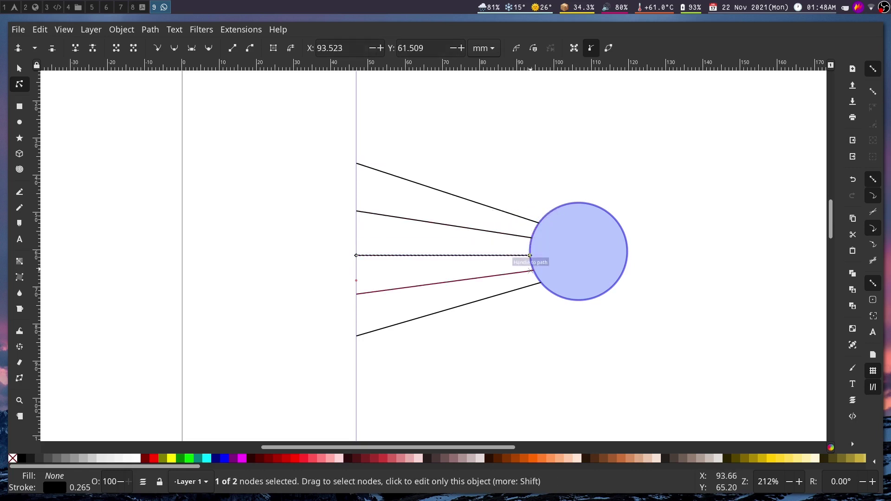
{"action": "left_click", "coordinate": [541, 283]}
{"action": "left_click_drag", "start_coordinate": [541, 283], "coordinate": [542, 283]}
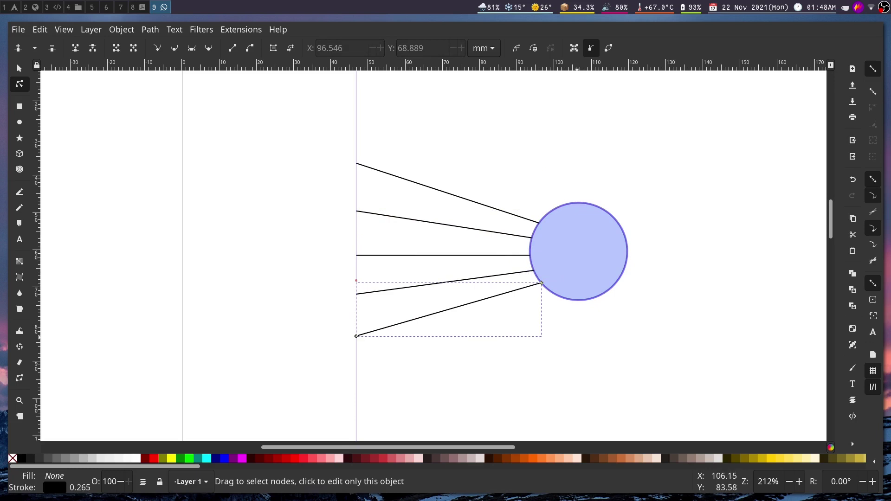
Place a vertical guide at about X 96 mm through the lowest line's circle end and realign the line endpoints, raising the middle line's left end.
{"action": "left_click_drag", "start_coordinate": [37, 260], "coordinate": [541, 342]}
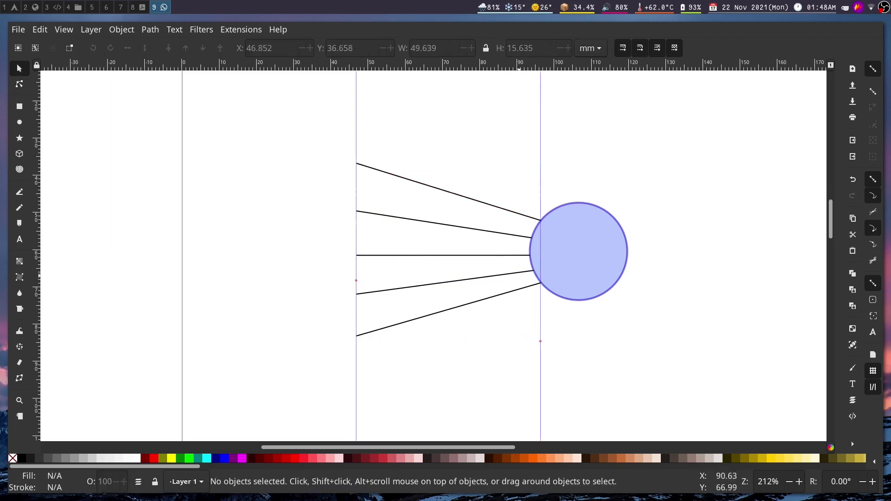
{"action": "double_click", "coordinate": [519, 255]}
{"action": "left_click_drag", "start_coordinate": [356, 256], "coordinate": [356, 251]}
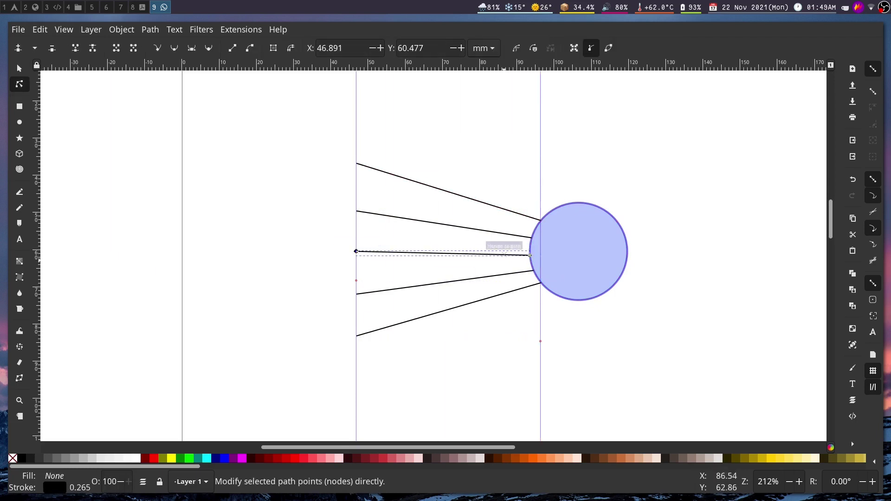
{"action": "left_click_drag", "start_coordinate": [529, 255], "coordinate": [533, 236]}
{"action": "left_click", "coordinate": [540, 220]}
{"action": "left_click", "coordinate": [530, 237]}
{"action": "left_click", "coordinate": [446, 370]}
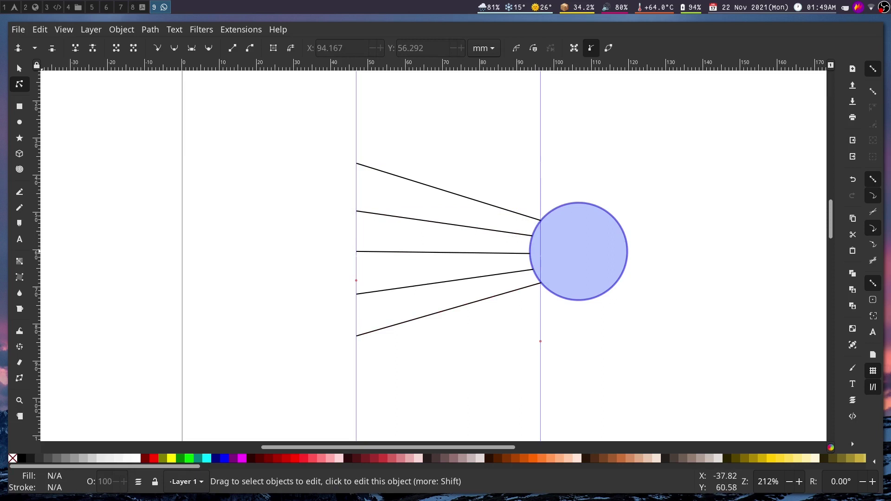
Add the text x1 at 30 pt just above the left end of the top line.
{"action": "key", "text": "t"}
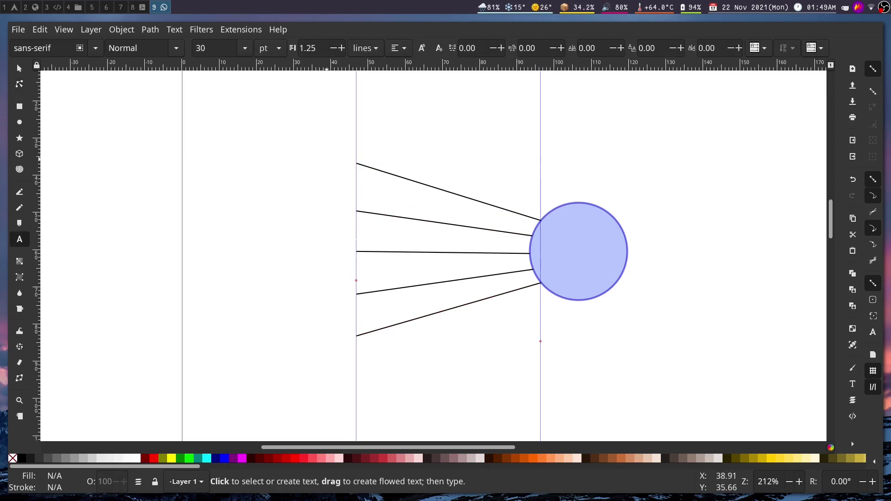
{"action": "left_click", "coordinate": [329, 161]}
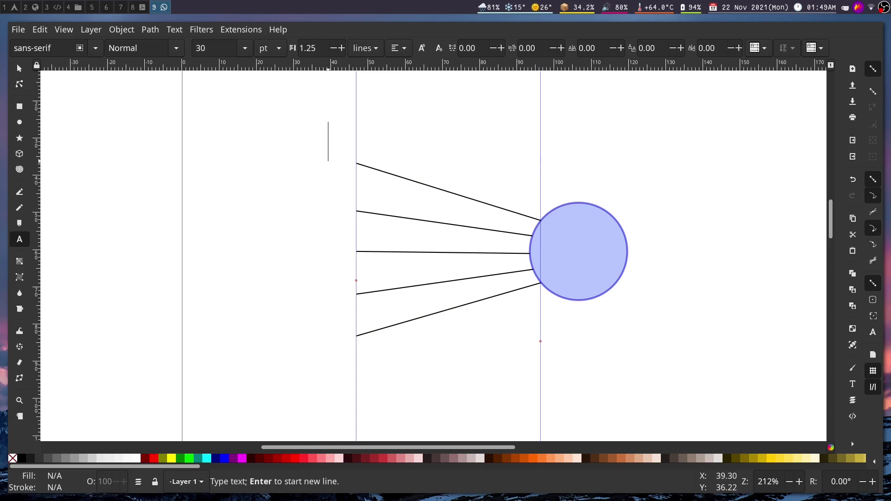
{"action": "type", "text": "x1"}
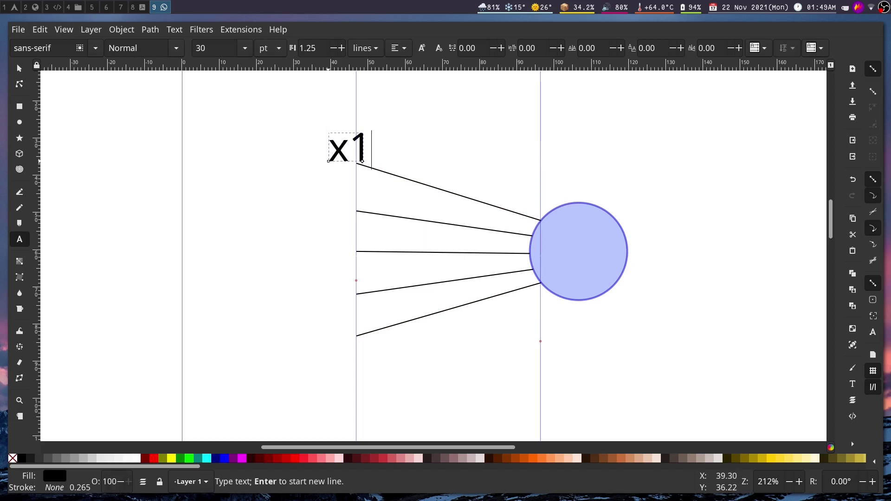
Set the whole x1 label in CMU Classical Serif, Medium Italic.
{"action": "key", "text": "shift+Left"}
{"action": "key", "text": "shift+Left"}
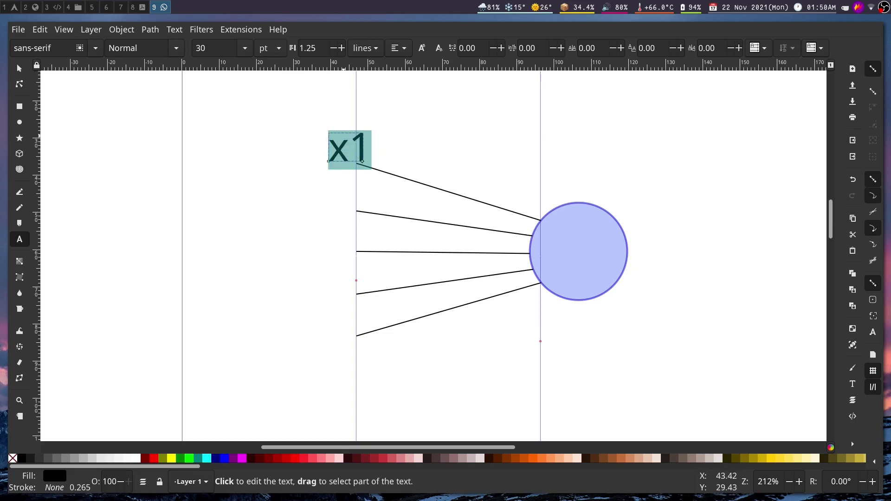
{"action": "left_click", "coordinate": [175, 29]}
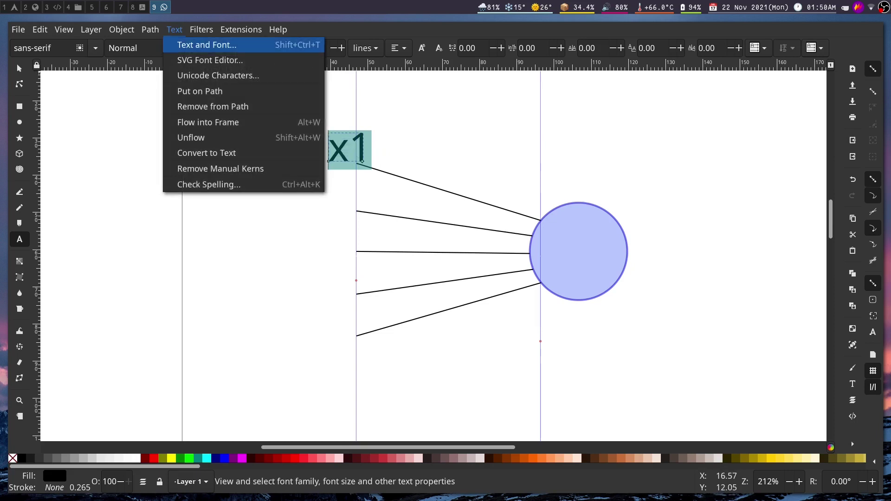
{"action": "left_click", "coordinate": [199, 44]}
{"action": "scroll", "coordinate": [654, 239], "scroll_direction": "down", "scroll_amount": 5}
{"action": "left_click", "coordinate": [645, 213]}
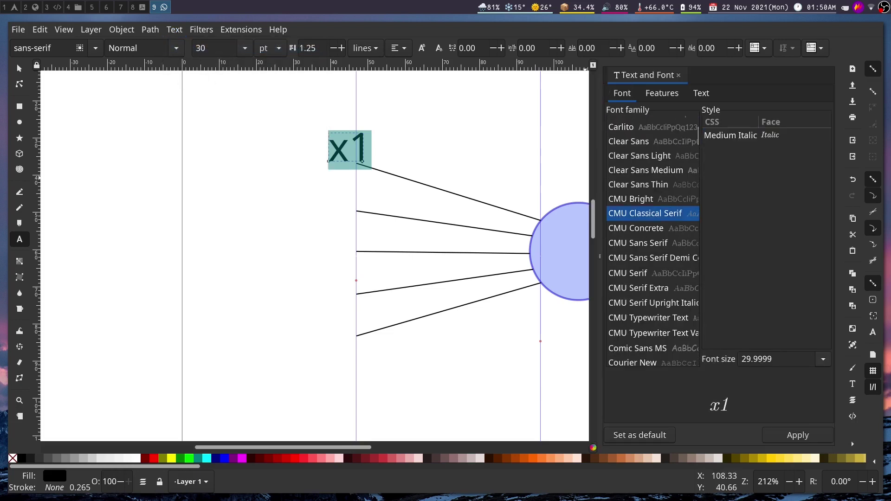
{"action": "left_click", "coordinate": [731, 135]}
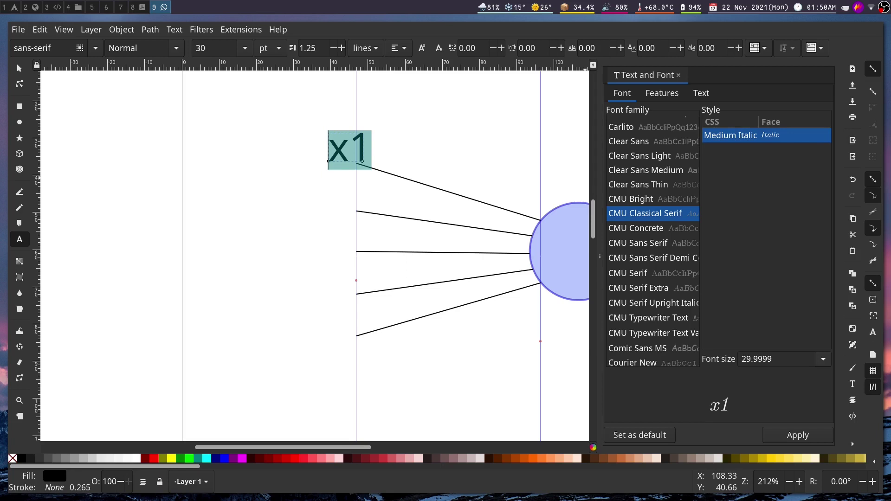
{"action": "left_click", "coordinate": [798, 435]}
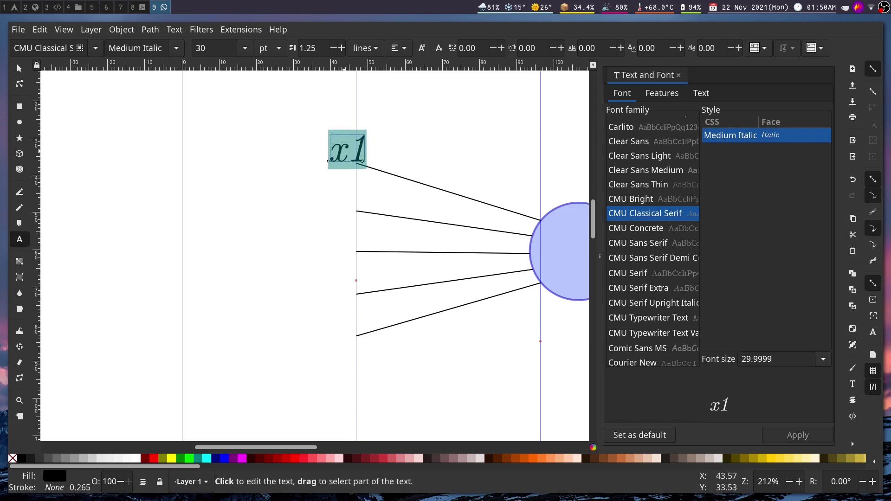
Turn the 1 of the x1 label into a subscript and close the text and font settings.
{"action": "left_click", "coordinate": [358, 157]}
{"action": "key", "text": "shift+Left"}
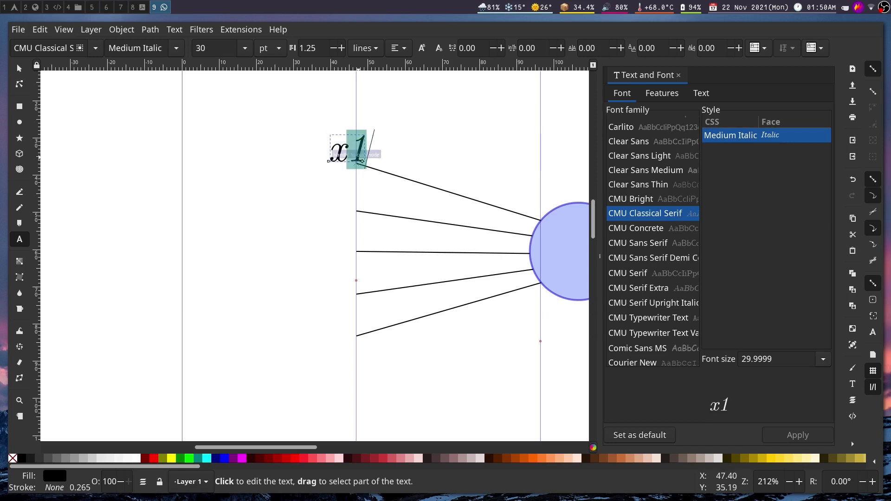
{"action": "left_click", "coordinate": [439, 48]}
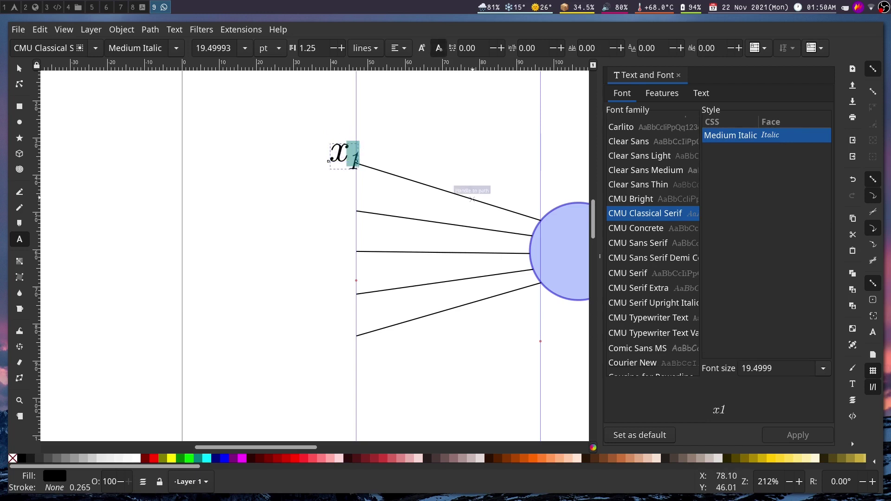
{"action": "left_click", "coordinate": [678, 75]}
{"action": "key", "text": "F1"}
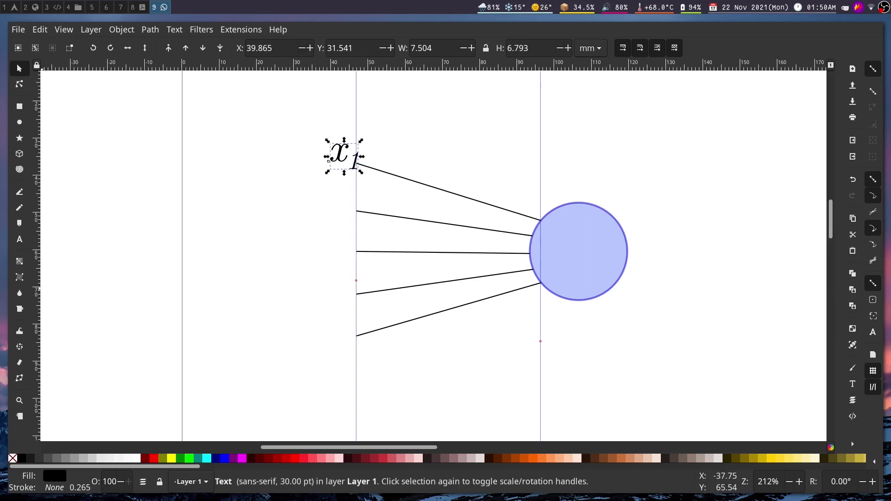
{"action": "key", "text": "F8"}
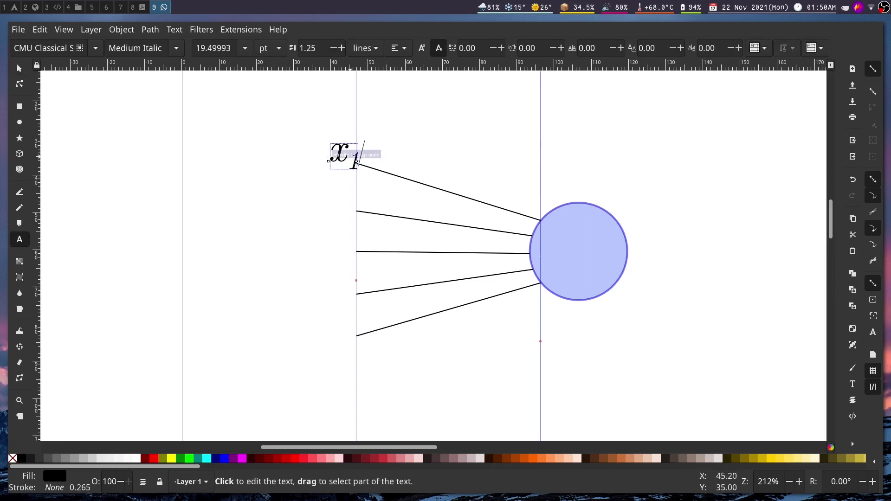
{"action": "left_click", "coordinate": [357, 158]}
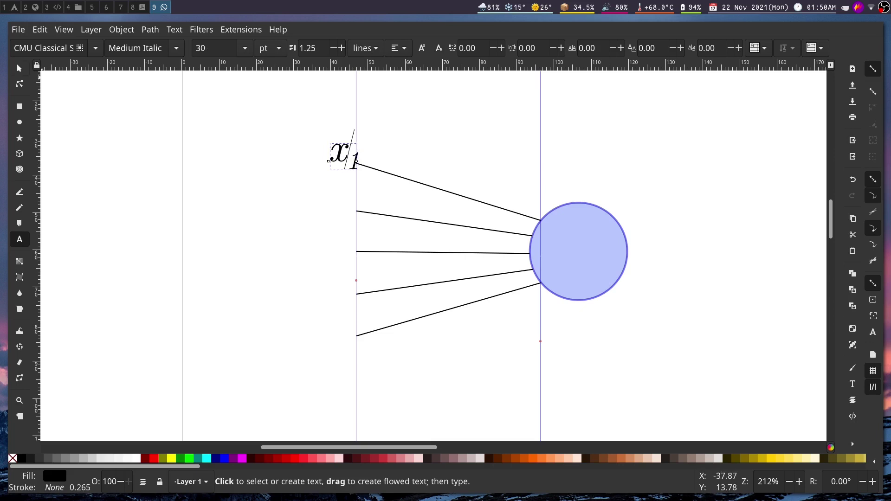
{"action": "key", "text": "F1"}
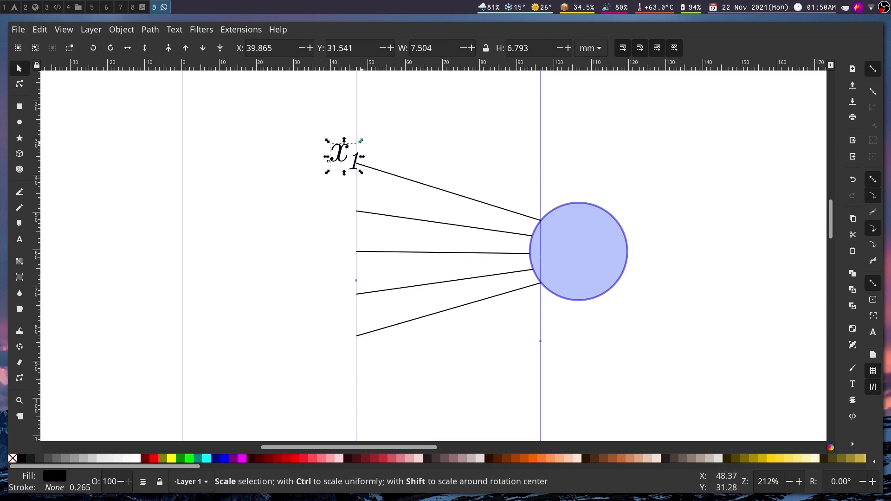
Scale the x₁ label down proportionally to about 5.4 mm wide, nudge it up beside the top line's left end and deselect it.
{"action": "key", "text": "ctrl"}
{"action": "left_click_drag", "start_coordinate": [361, 141], "coordinate": [350, 148]}
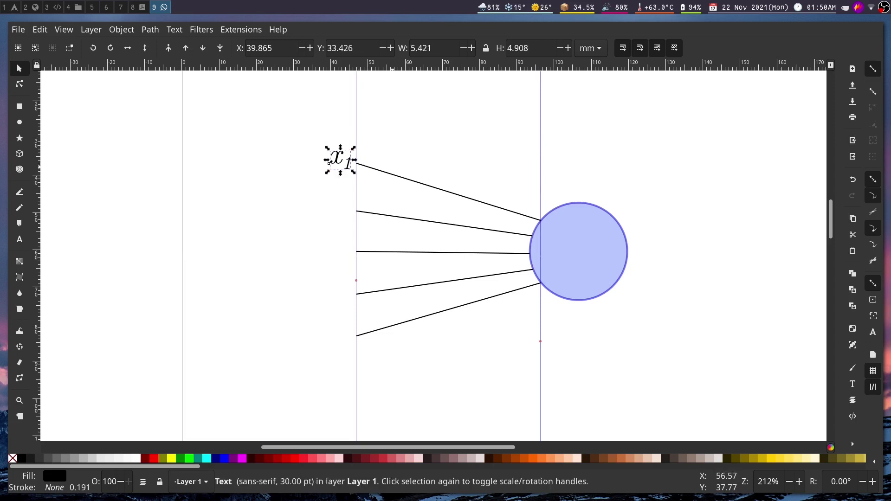
{"action": "key", "text": "Up"}
{"action": "key", "text": "Down"}
{"action": "key", "text": "Up"}
{"action": "key", "text": "Escape"}
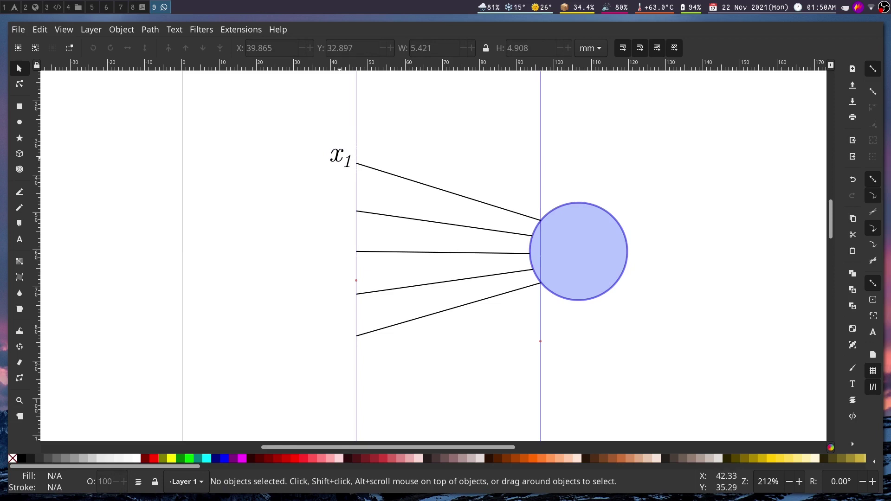
Duplicate the x₁ label and move the copy straight down beside the left end of the second line.
{"action": "left_click", "coordinate": [340, 158]}
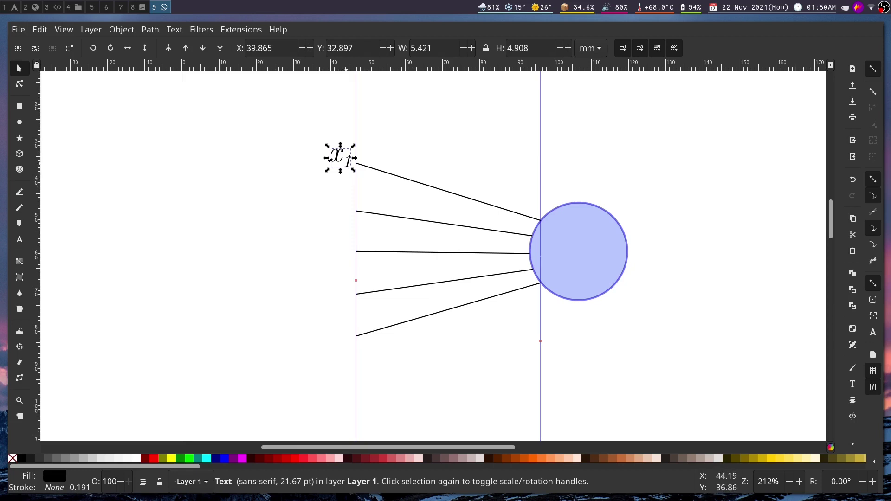
{"action": "key", "text": "ctrl"}
{"action": "key", "text": "ctrl"}
{"action": "key", "text": "Down"}
{"action": "key", "text": "Down"}
{"action": "key", "text": "Down"}
{"action": "key", "text": "Down"}
{"action": "key", "text": "Down"}
{"action": "key", "text": "Down"}
{"action": "key", "text": "Down"}
{"action": "key", "text": "Down"}
{"action": "key", "text": "Down"}
{"action": "key", "text": "Down"}
{"action": "key", "text": "Down"}
{"action": "key", "text": "Down"}
{"action": "key", "text": "Down"}
{"action": "key", "text": "Down"}
{"action": "key", "text": "Down"}
{"action": "key", "text": "Down"}
{"action": "key", "text": "Down"}
{"action": "key", "text": "Down"}
{"action": "key", "text": "Down"}
{"action": "key", "text": "Down"}
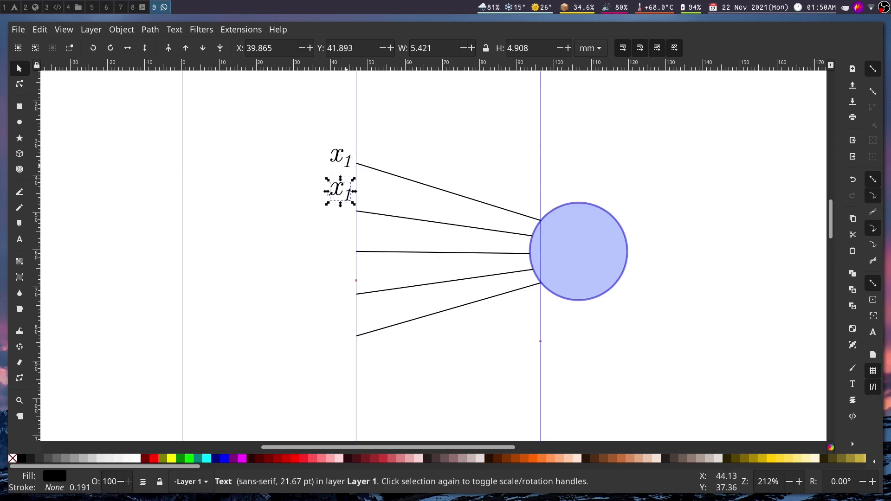
{"action": "key", "text": "Down"}
{"action": "key", "text": "Down"}
{"action": "key", "text": "Down"}
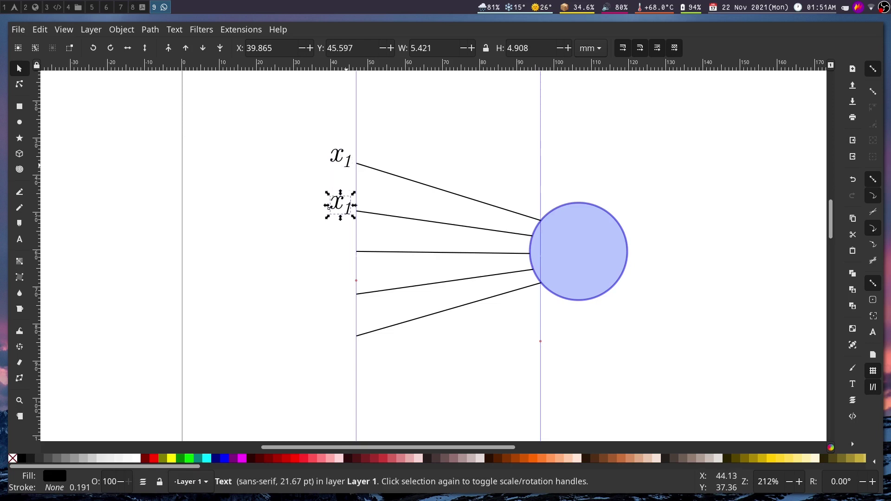
{"action": "key", "text": "Down"}
{"action": "key", "text": "ctrl"}
{"action": "key", "text": "Down"}
Make three more x₁ copies straight below, one beside the left end of each remaining line.
{"action": "key", "text": "ctrl+d"}
{"action": "key", "text": "Down"}
{"action": "key", "text": "Down"}
{"action": "key", "text": "Down"}
{"action": "key", "text": "Down"}
{"action": "key", "text": "Down"}
{"action": "key", "text": "Down"}
{"action": "key", "text": "Down"}
{"action": "key", "text": "Down"}
{"action": "key", "text": "Down"}
{"action": "key", "text": "Down"}
{"action": "key", "text": "Down"}
{"action": "key", "text": "Down"}
{"action": "key", "text": "Down"}
{"action": "key", "text": "Down"}
{"action": "key", "text": "Down"}
{"action": "key", "text": "Down"}
{"action": "key", "text": "Down"}
{"action": "key", "text": "Down"}
{"action": "key", "text": "Down"}
{"action": "key", "text": "Down"}
{"action": "key", "text": "Down"}
{"action": "key", "text": "ctrl+d"}
{"action": "key", "text": "Down"}
{"action": "key", "text": "Down"}
{"action": "key", "text": "Down"}
{"action": "key", "text": "Down"}
{"action": "key", "text": "Down"}
{"action": "key", "text": "Down"}
{"action": "key", "text": "Down"}
{"action": "key", "text": "Down"}
{"action": "key", "text": "Down"}
{"action": "key", "text": "Down"}
{"action": "key", "text": "Down"}
{"action": "key", "text": "Down"}
{"action": "key", "text": "Down"}
{"action": "key", "text": "Down"}
{"action": "key", "text": "Down"}
{"action": "key", "text": "Down"}
{"action": "key", "text": "Down"}
{"action": "key", "text": "Down"}
{"action": "key", "text": "Down"}
{"action": "key", "text": "Down"}
{"action": "key", "text": "Down"}
{"action": "key", "text": "Down"}
{"action": "key", "text": "ctrl+d"}
{"action": "key", "text": "Down"}
{"action": "key", "text": "Down"}
{"action": "key", "text": "Down"}
{"action": "key", "text": "Down"}
{"action": "key", "text": "Down"}
{"action": "key", "text": "Down"}
{"action": "key", "text": "Down"}
{"action": "key", "text": "Down"}
{"action": "key", "text": "Down"}
{"action": "key", "text": "Down"}
{"action": "key", "text": "Down"}
{"action": "key", "text": "Down"}
{"action": "key", "text": "Down"}
{"action": "key", "text": "Down"}
{"action": "key", "text": "Down"}
{"action": "key", "text": "Down"}
{"action": "key", "text": "Down"}
{"action": "key", "text": "Down"}
{"action": "key", "text": "Down"}
{"action": "key", "text": "Down"}
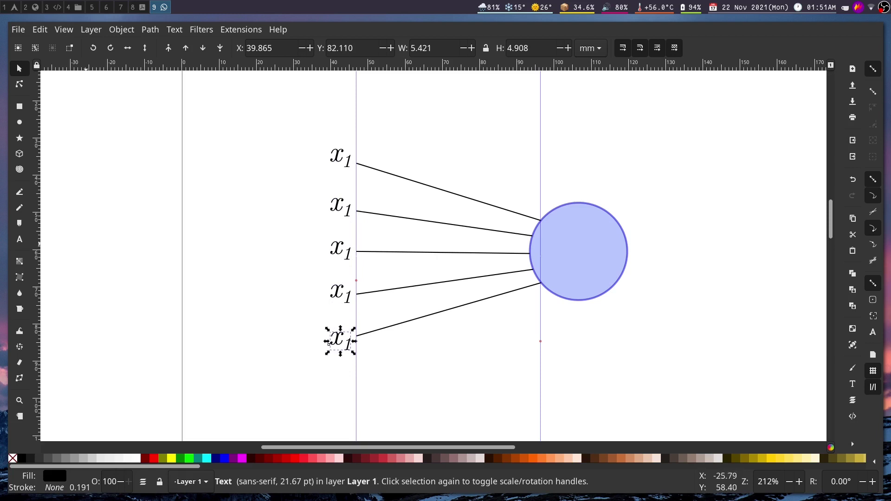
Change the second label's index to a subscript 2.
{"action": "key", "text": "t"}
{"action": "left_click", "coordinate": [350, 210]}
{"action": "key", "text": "shift+Left"}
{"action": "type", "text": "2"}
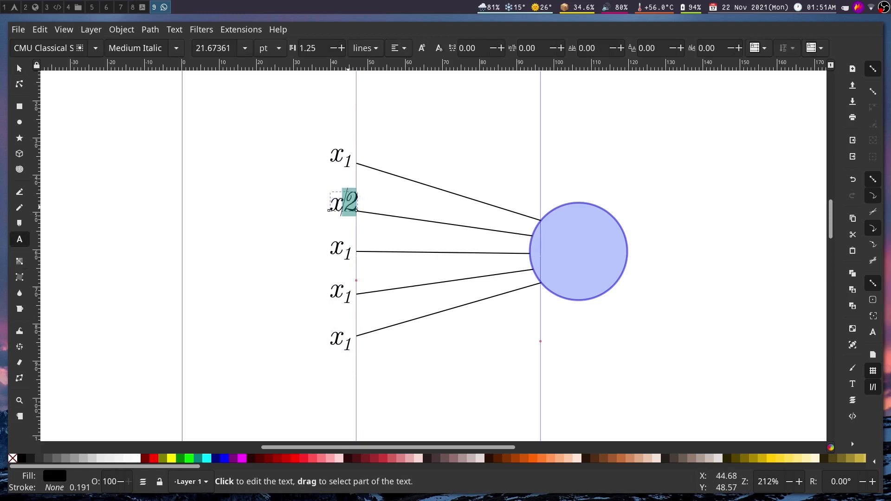
Replace the label beside the middle line with two dots (..).
{"action": "left_click", "coordinate": [349, 253]}
{"action": "key", "text": "shift+Left"}
{"action": "key", "text": "shift+Left"}
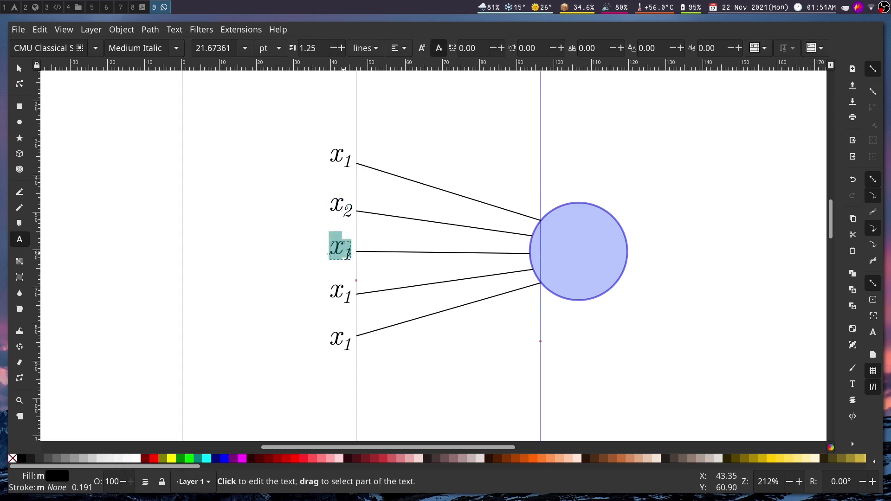
{"action": "type", "text": ".."}
{"action": "key", "text": "shift+Left"}
{"action": "key", "text": "shift+Left"}
{"action": "key", "text": "Right"}
{"action": "key", "text": "Escape"}
Replace the label beside the fourth line with two dots (..).
{"action": "left_click", "coordinate": [349, 296]}
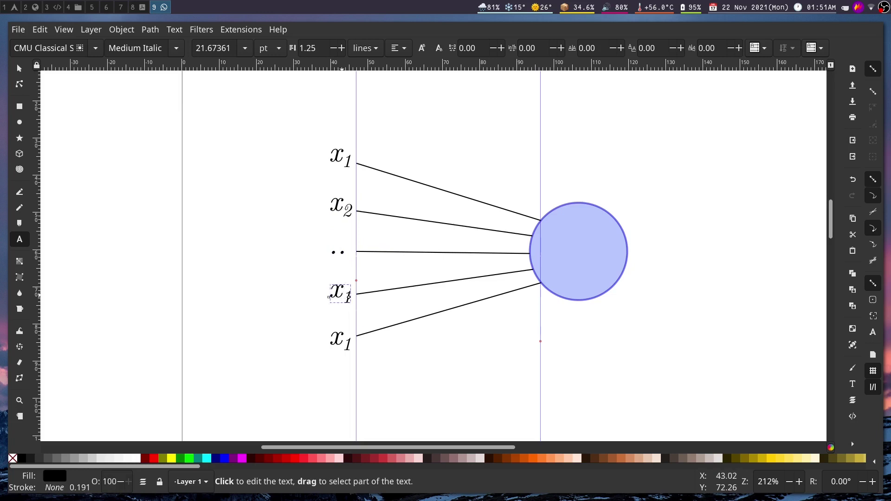
{"action": "key", "text": "shift+Left"}
{"action": "key", "text": "shift+Left"}
{"action": "key", "text": "BackSpace"}
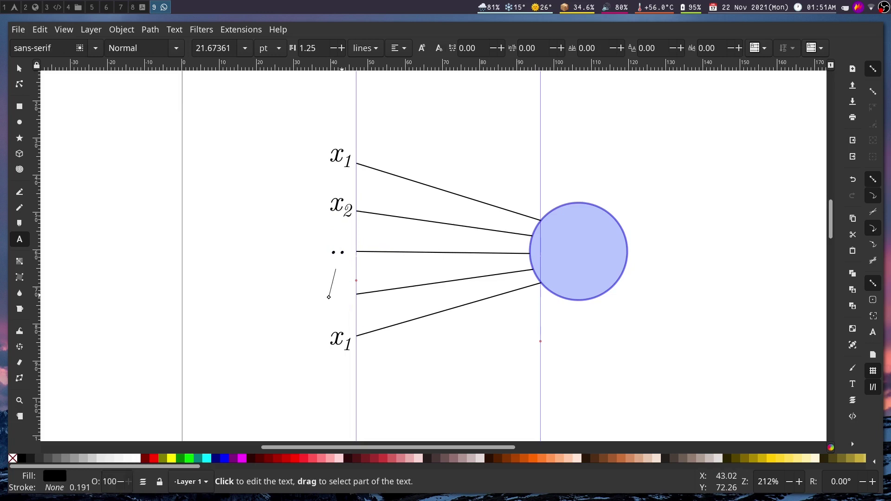
{"action": "type", "text": ".."}
{"action": "key", "text": "Escape"}
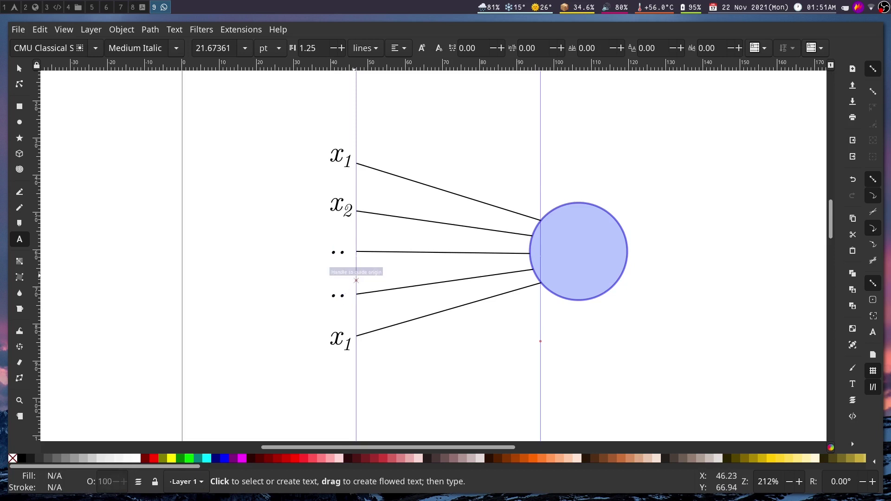
Change the bottom label's index to a subscript n and deselect the text.
{"action": "left_click", "coordinate": [346, 343]}
{"action": "key", "text": "shift+Right"}
{"action": "type", "text": "n"}
{"action": "key", "text": "shift+Left"}
{"action": "left_click", "coordinate": [438, 48]}
{"action": "left_click", "coordinate": [19, 68]}
{"action": "left_click", "coordinate": [272, 316]}
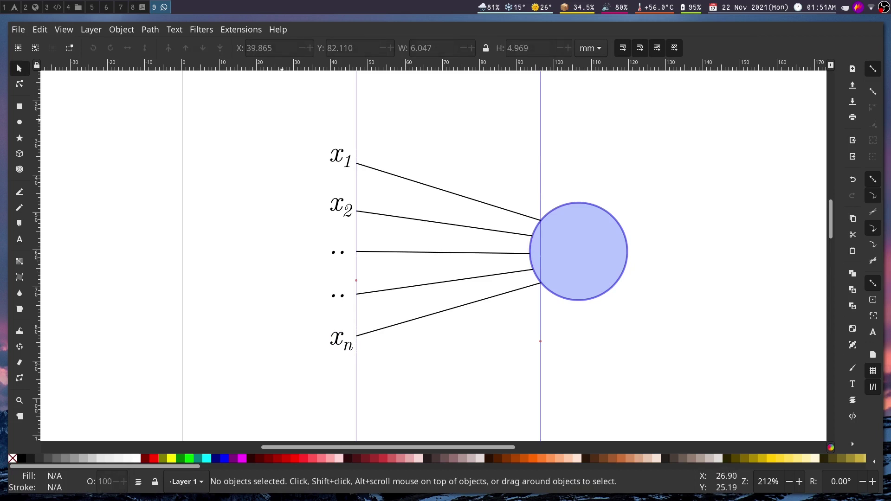
Duplicate the x₁ label and move the copy along and just above the top input line.
{"action": "left_click", "coordinate": [331, 160]}
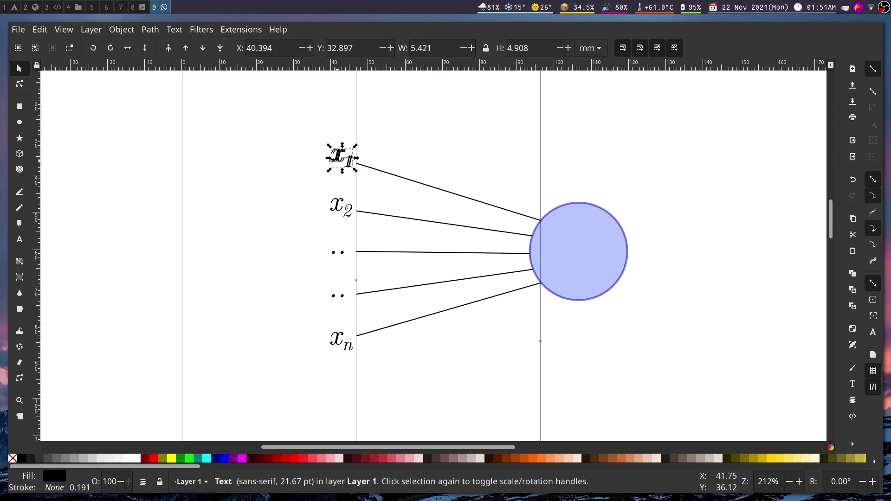
{"action": "key", "text": "Right"}
{"action": "key", "text": "Right"}
{"action": "key", "text": "Right"}
{"action": "key", "text": "Right"}
{"action": "key", "text": "Right"}
{"action": "key", "text": "Right"}
{"action": "key", "text": "Right"}
{"action": "key", "text": "Right"}
{"action": "key", "text": "Right"}
{"action": "key", "text": "Right"}
{"action": "key", "text": "Right"}
{"action": "key", "text": "Right"}
{"action": "key", "text": "Right"}
{"action": "key", "text": "Right"}
{"action": "key", "text": "Right"}
{"action": "key", "text": "Right"}
{"action": "key", "text": "Right"}
{"action": "key", "text": "Right"}
{"action": "key", "text": "Right"}
{"action": "key", "text": "Right"}
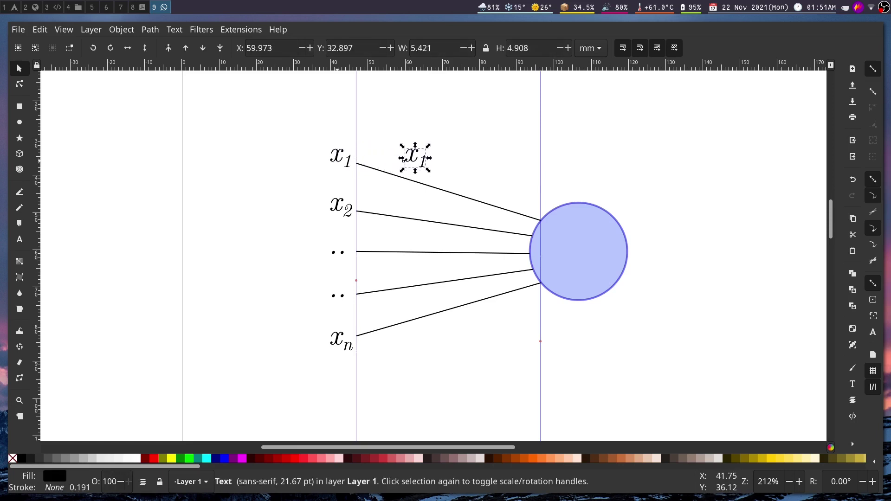
{"action": "key", "text": "Down"}
{"action": "key", "text": "Down"}
{"action": "key", "text": "Right"}
{"action": "key", "text": "Down"}
{"action": "key", "text": "Right"}
{"action": "key", "text": "Right"}
{"action": "key", "text": "Down"}
{"action": "key", "text": "Left"}
{"action": "key", "text": "Down"}
Change the copied label to w with a subscript 1, keeping the w at normal size on the baseline.
{"action": "key", "text": "t"}
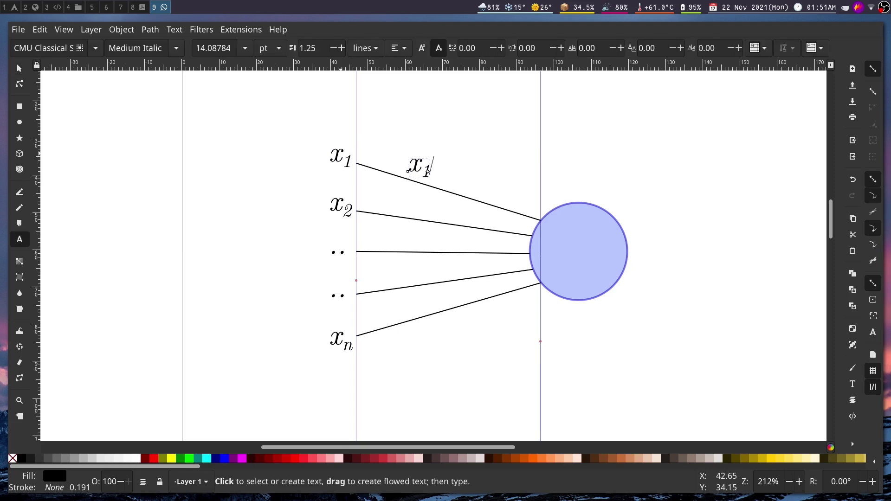
{"action": "double_click", "coordinate": [420, 168]}
{"action": "left_click", "coordinate": [423, 171]}
{"action": "key", "text": "BackSpace"}
{"action": "type", "text": "w"}
{"action": "key", "text": "ctrl+a"}
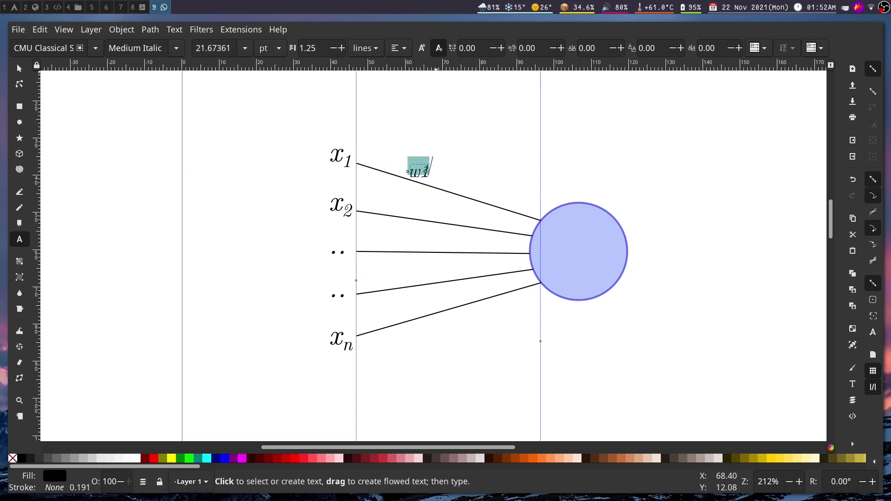
{"action": "left_click", "coordinate": [439, 48]}
{"action": "left_click", "coordinate": [434, 157]}
{"action": "key", "text": "shift+Left"}
{"action": "left_click", "coordinate": [439, 48]}
{"action": "key", "text": "Escape"}
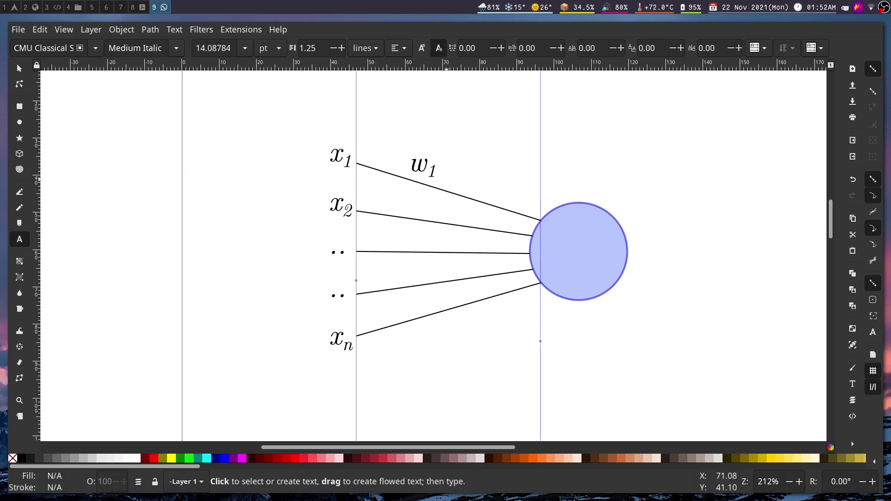
Nudge the w₁ label up slightly, away from the top line.
{"action": "left_click", "coordinate": [16, 64]}
{"action": "left_click", "coordinate": [424, 168]}
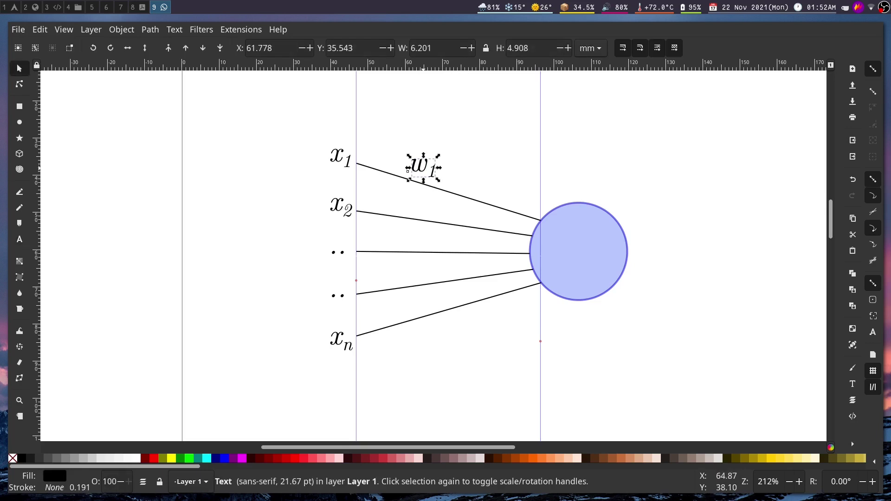
{"action": "key", "text": "Up"}
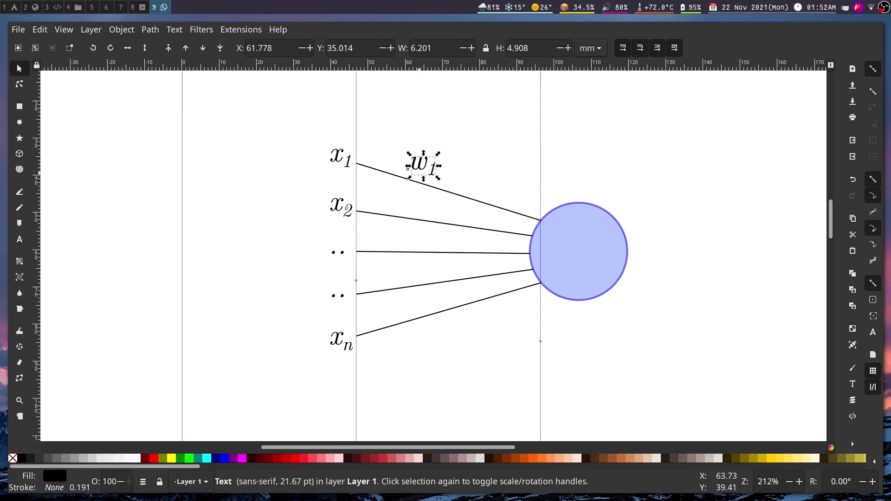
Duplicate the w₁ label and move the copy straight down to sit above the second input line.
{"action": "key", "text": "ctrl+d"}
{"action": "key", "text": "Down"}
{"action": "key", "text": "Down"}
{"action": "key", "text": "Down"}
{"action": "key", "text": "Down"}
{"action": "key", "text": "Down"}
{"action": "key", "text": "Down"}
{"action": "key", "text": "Down"}
{"action": "key", "text": "Down"}
{"action": "key", "text": "Down"}
{"action": "key", "text": "Down"}
{"action": "key", "text": "Down"}
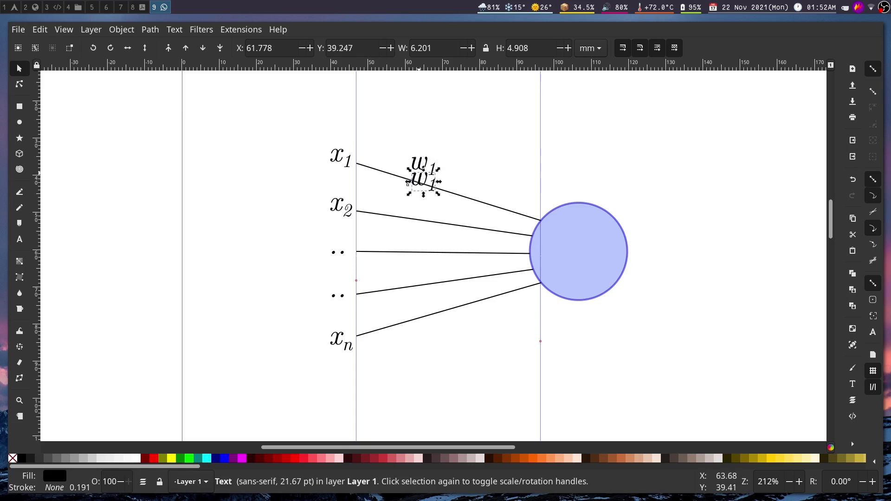
{"action": "key", "text": "Down"}
{"action": "key", "text": "Down"}
{"action": "key", "text": "Down"}
{"action": "key", "text": "Down"}
{"action": "key", "text": "Down"}
{"action": "key", "text": "Down"}
{"action": "key", "text": "Down"}
{"action": "key", "text": "Down"}
{"action": "key", "text": "Down"}
{"action": "key", "text": "Down"}
Duplicate the second w₁ label and move the copy straight down to sit above the lowest input line.
{"action": "key", "text": "ctrl+d"}
{"action": "key", "text": "Down"}
{"action": "key", "text": "Down"}
{"action": "key", "text": "Down"}
{"action": "key", "text": "Down"}
{"action": "key", "text": "Down"}
{"action": "key", "text": "Down"}
{"action": "key", "text": "Down"}
{"action": "key", "text": "Down"}
{"action": "key", "text": "Down"}
{"action": "key", "text": "Down"}
{"action": "key", "text": "Down"}
{"action": "key", "text": "Down"}
{"action": "key", "text": "Down"}
{"action": "key", "text": "Down"}
{"action": "key", "text": "Down"}
{"action": "key", "text": "Down"}
{"action": "key", "text": "Down"}
{"action": "key", "text": "Down"}
{"action": "key", "text": "Down"}
{"action": "key", "text": "Down"}
Duplicate the dots label beside the middle line and place the copy above that line, under the w₁ labels.
{"action": "left_click", "coordinate": [375, 253]}
{"action": "key", "text": "Right"}
{"action": "key", "text": "Right"}
{"action": "key", "text": "Right"}
{"action": "key", "text": "Right"}
{"action": "key", "text": "Right"}
{"action": "key", "text": "Right"}
{"action": "key", "text": "Right"}
{"action": "key", "text": "Right"}
{"action": "key", "text": "Right"}
{"action": "key", "text": "Right"}
{"action": "key", "text": "Right"}
{"action": "key", "text": "Right"}
{"action": "key", "text": "Right"}
{"action": "key", "text": "Right"}
{"action": "key", "text": "Right"}
{"action": "key", "text": "Right"}
{"action": "key", "text": "Right"}
{"action": "key", "text": "Right"}
{"action": "key", "text": "Right"}
{"action": "key", "text": "Right"}
{"action": "key", "text": "Up"}
{"action": "key", "text": "Up"}
{"action": "key", "text": "Up"}
{"action": "key", "text": "Up"}
{"action": "key", "text": "Up"}
{"action": "key", "text": "Up"}
Duplicate the dots above the middle line, move the copy down above the fourth line, and deselect it.
{"action": "key", "text": "ctrl+d"}
{"action": "key", "text": "Down"}
{"action": "key", "text": "Down"}
{"action": "key", "text": "Down"}
{"action": "key", "text": "Down"}
{"action": "key", "text": "Down"}
{"action": "key", "text": "Down"}
{"action": "key", "text": "Down"}
{"action": "key", "text": "Down"}
{"action": "key", "text": "Down"}
{"action": "key", "text": "Down"}
{"action": "key", "text": "Down"}
{"action": "key", "text": "Down"}
{"action": "key", "text": "Down"}
{"action": "key", "text": "Down"}
{"action": "key", "text": "Down"}
{"action": "key", "text": "Down"}
{"action": "key", "text": "Down"}
{"action": "key", "text": "Down"}
{"action": "key", "text": "Escape"}
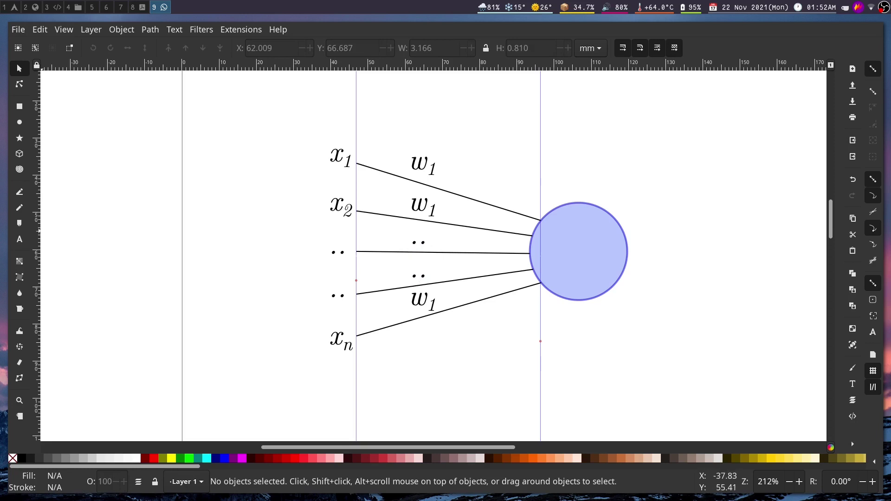
Centre both dots labels between new vertical guides at the w₁ labels' left and right edges, and save the drawing.
{"action": "left_click_drag", "start_coordinate": [37, 232], "coordinate": [412, 275]}
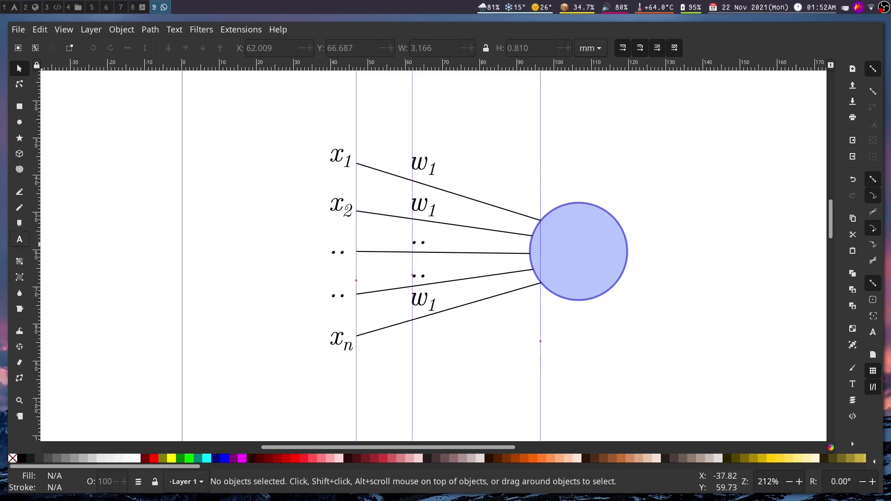
{"action": "left_click_drag", "start_coordinate": [37, 260], "coordinate": [436, 283]}
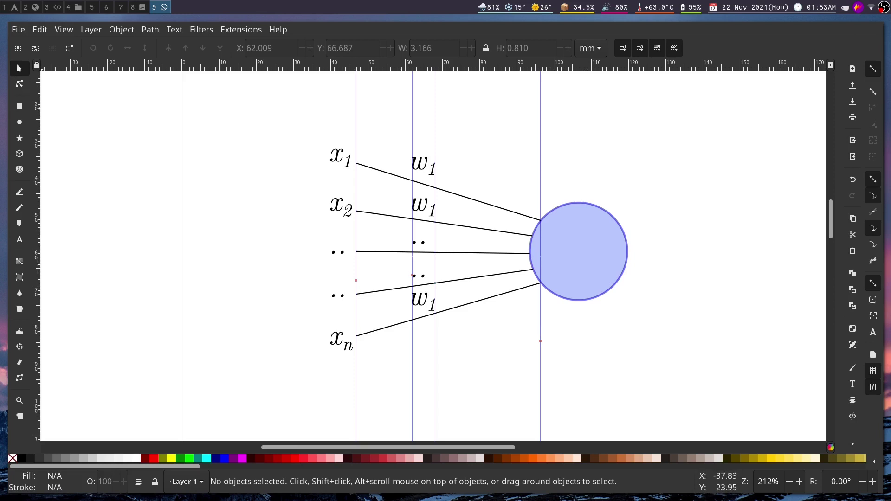
{"action": "left_click", "coordinate": [418, 243]}
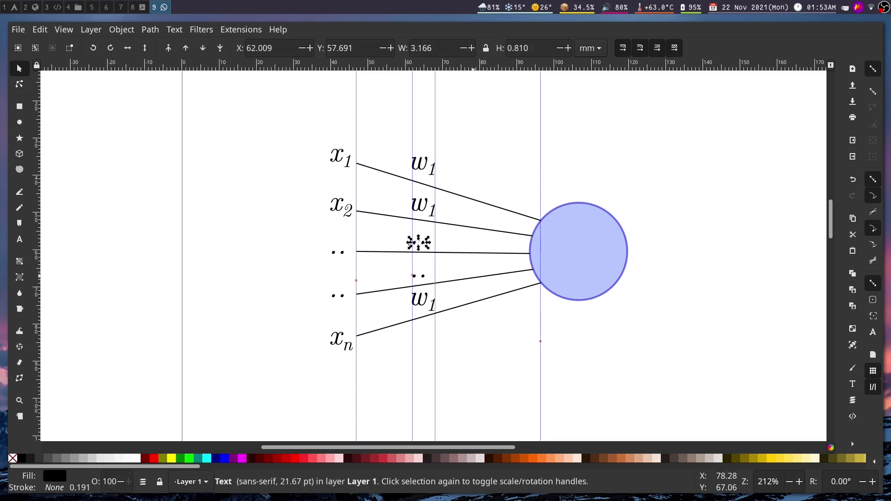
{"action": "left_click_drag", "start_coordinate": [418, 243], "coordinate": [423, 277]}
{"action": "key", "text": "Escape"}
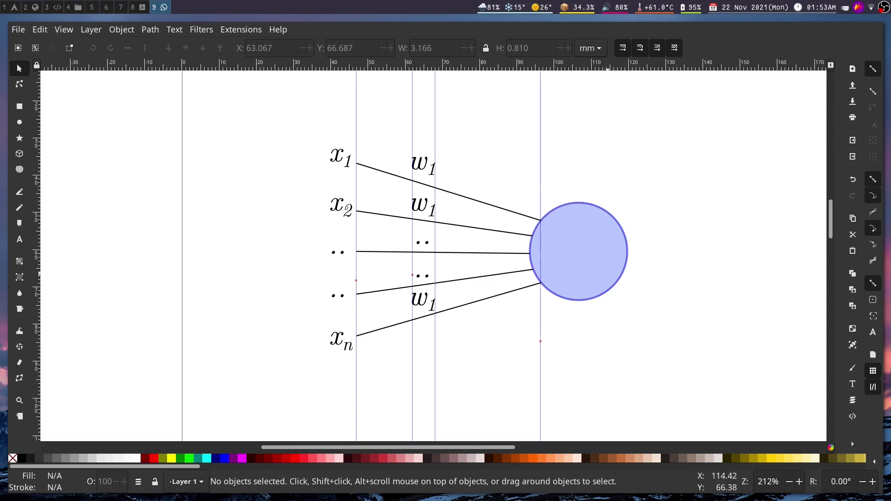
{"action": "key", "text": "ctrl+s"}
Render the LaTeX formula \(\Sigma\) into the drawing with the LaTeX (pdflatex) extension.
{"action": "left_click", "coordinate": [246, 29]}
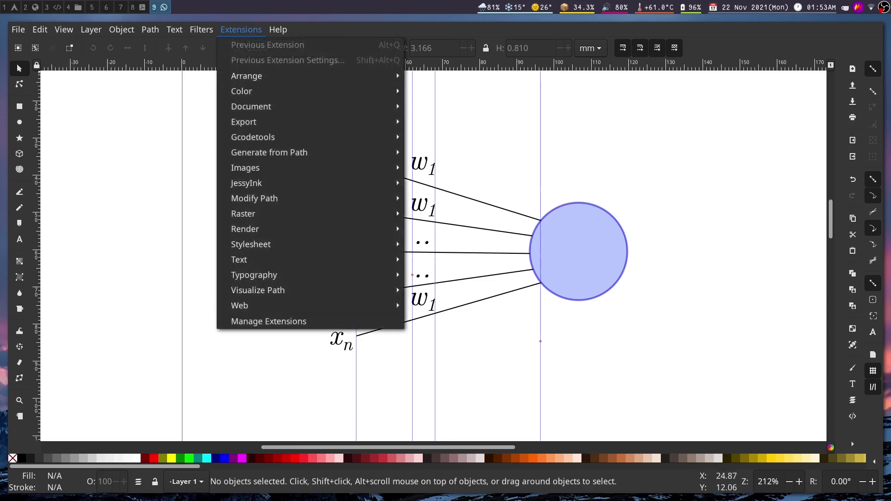
{"action": "mouse_move", "coordinate": [250, 229]}
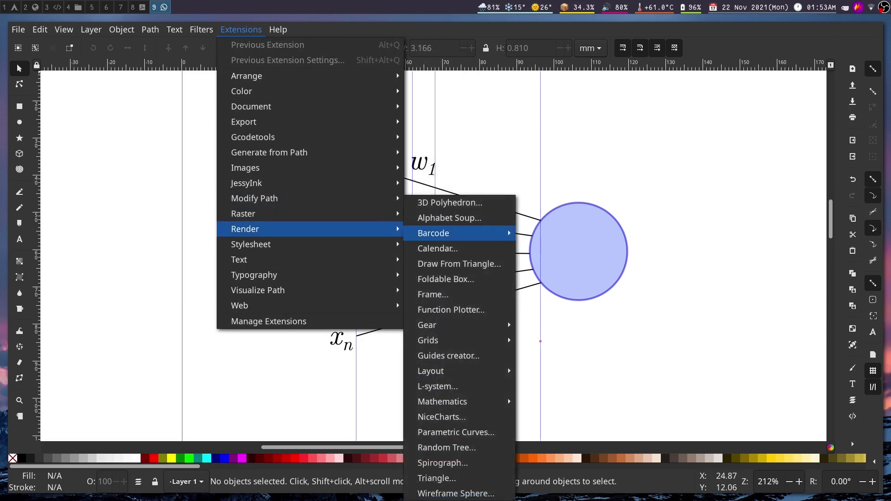
{"action": "mouse_move", "coordinate": [443, 402]}
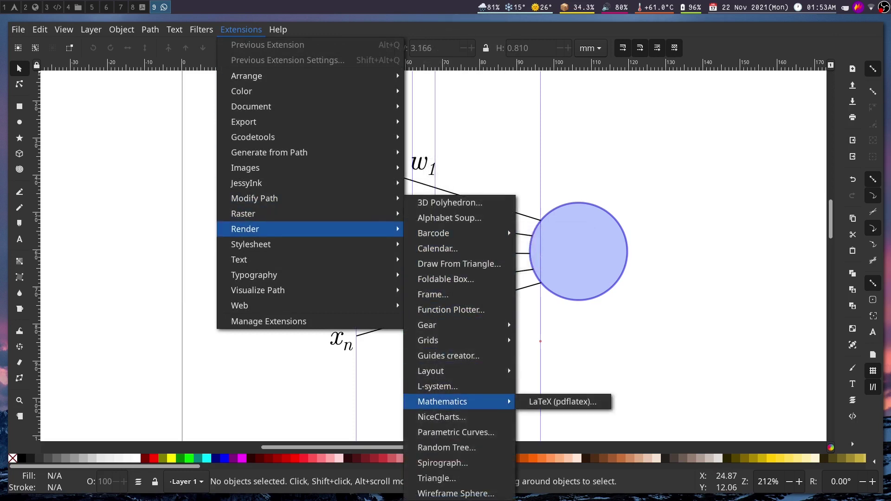
{"action": "left_click", "coordinate": [563, 402]}
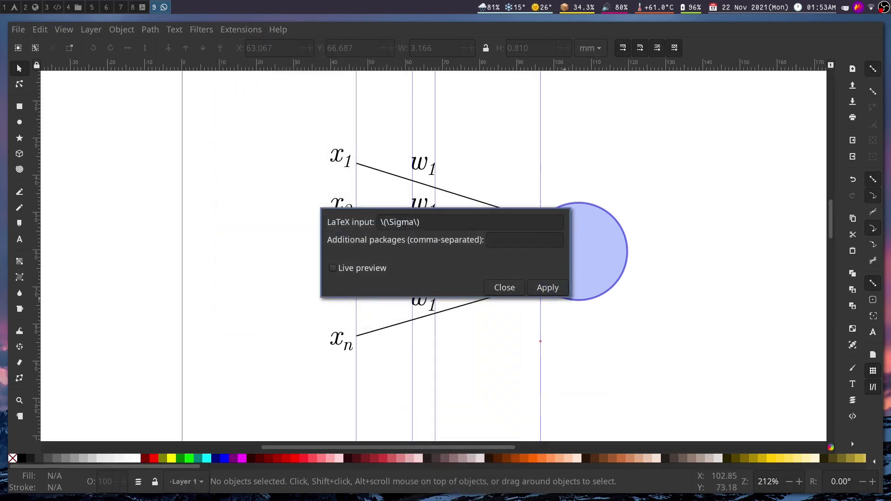
{"action": "key", "text": "ctrl+a"}
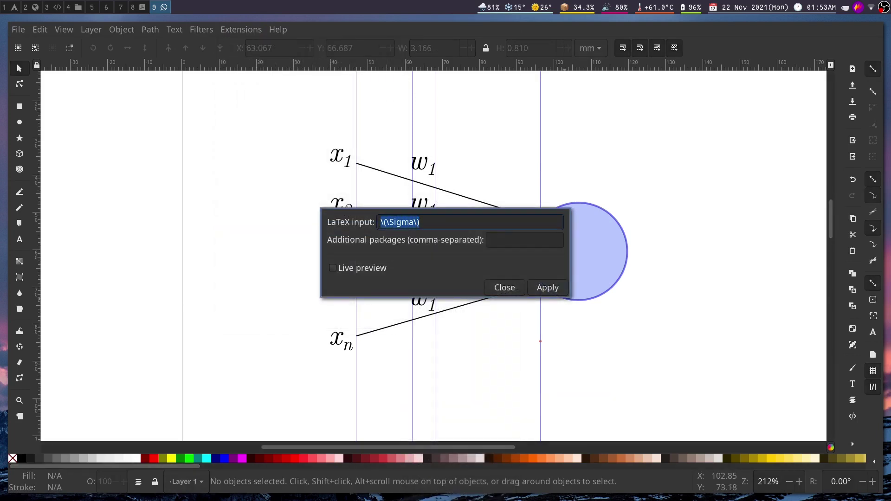
{"action": "key", "text": "BackSpace"}
{"action": "type", "text": "\\("}
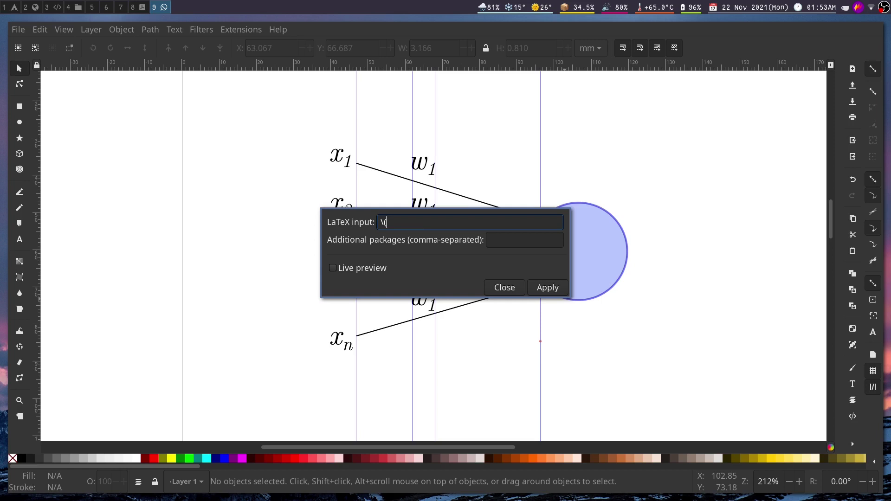
{"action": "type", "text": "\\Sigma\\)"}
{"action": "key", "text": "Return"}
Move the rendered Σ symbol to the centre of the neuron circle.
{"action": "left_click_drag", "start_coordinate": [643, 309], "coordinate": [499, 161]}
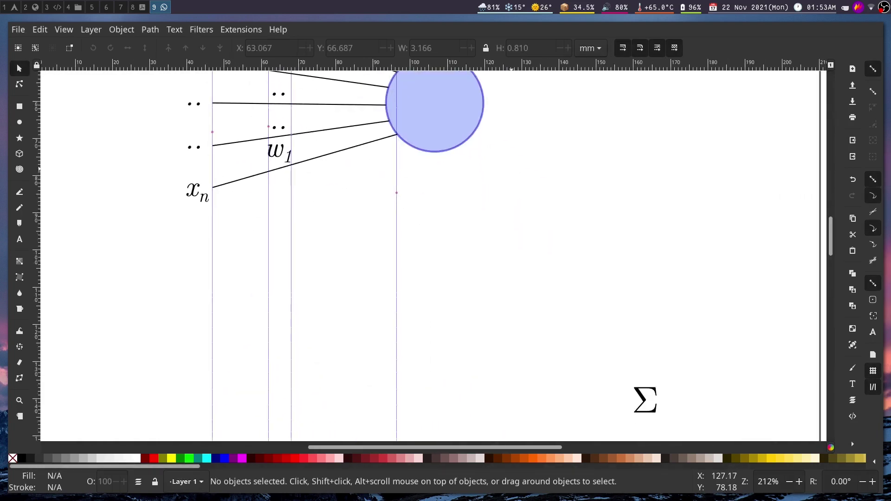
{"action": "left_click_drag", "start_coordinate": [545, 199], "coordinate": [506, 158]}
{"action": "scroll", "coordinate": [434, 255], "scroll_direction": "up", "scroll_amount": 3}
{"action": "scroll", "coordinate": [434, 256], "scroll_direction": "left", "scroll_amount": 1}
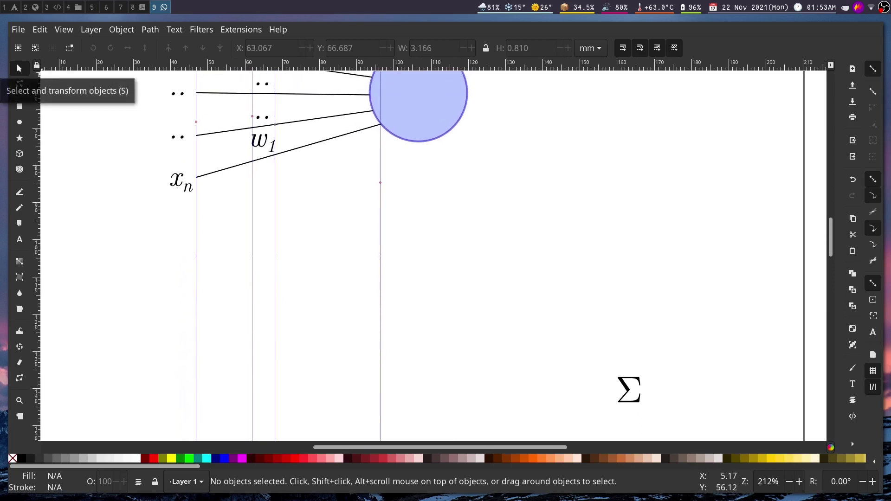
{"action": "left_click", "coordinate": [631, 390]}
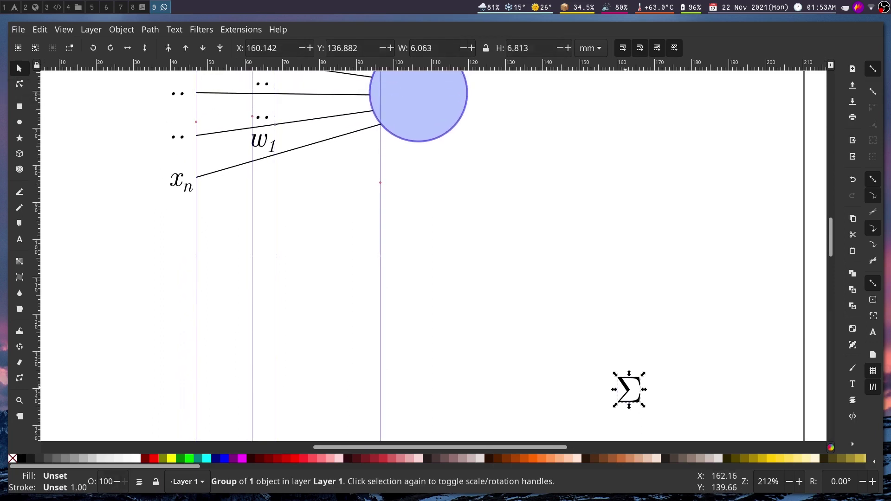
{"action": "left_click_drag", "start_coordinate": [630, 390], "coordinate": [416, 93]}
Enlarge the Σ symbol about its centre to about 10.6 × 11.9 mm inside the circle.
{"action": "scroll", "coordinate": [539, 280], "scroll_direction": "up", "scroll_amount": 6}
{"action": "scroll", "coordinate": [538, 281], "scroll_direction": "left", "scroll_amount": 4}
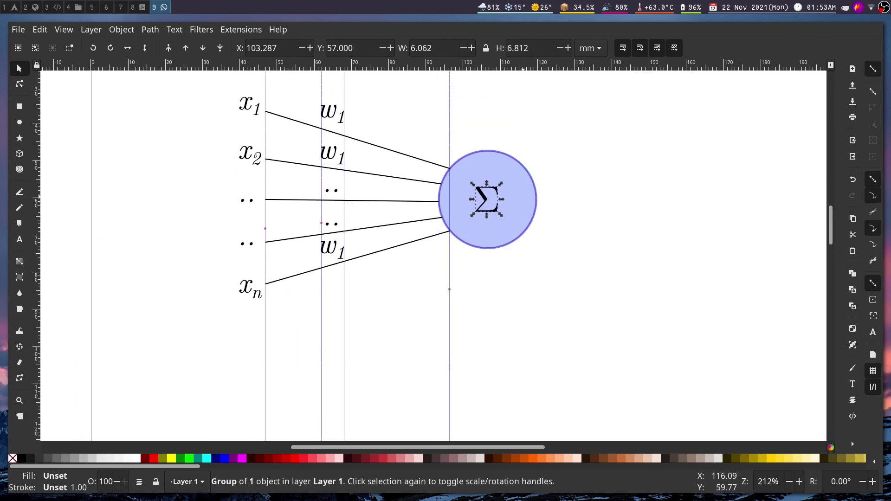
{"action": "left_click_drag", "start_coordinate": [501, 182], "coordinate": [519, 163]}
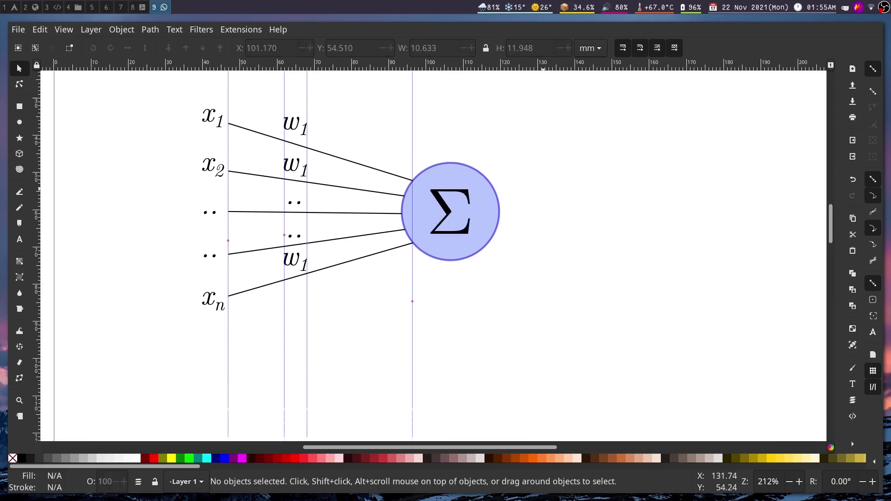
Add a solid black arrowhead end marker to all five input lines so they point into the neuron circle.
{"action": "left_click_drag", "start_coordinate": [544, 188], "coordinate": [584, 174]}
{"action": "left_click", "coordinate": [401, 172]}
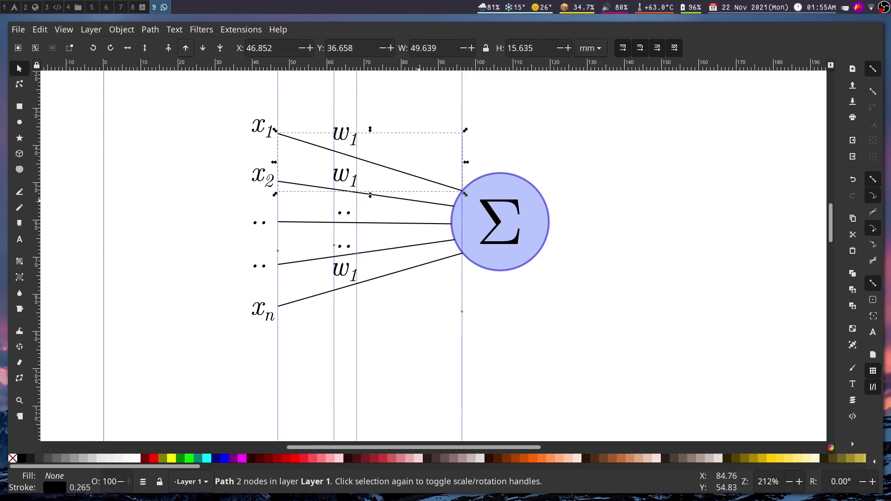
{"action": "left_click", "coordinate": [418, 200], "text": "shift"}
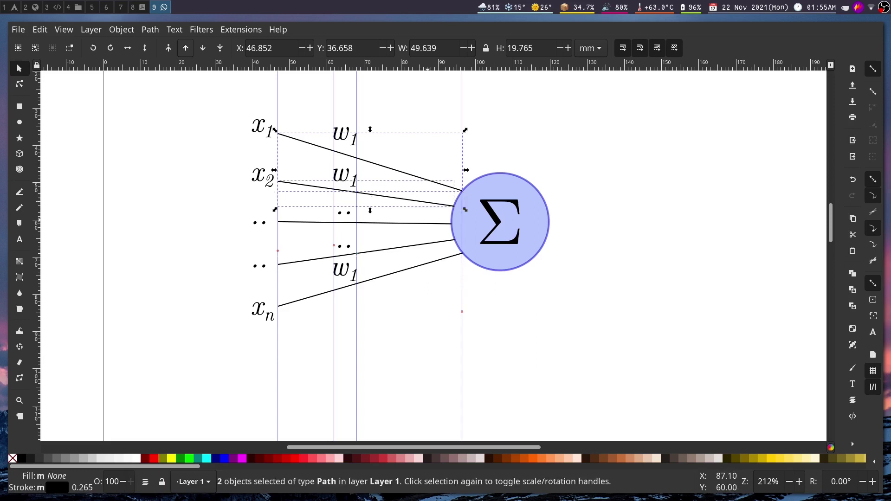
{"action": "left_click", "coordinate": [430, 224], "text": "shift"}
{"action": "left_click", "coordinate": [429, 244], "text": "shift"}
{"action": "left_click", "coordinate": [413, 269], "text": "shift"}
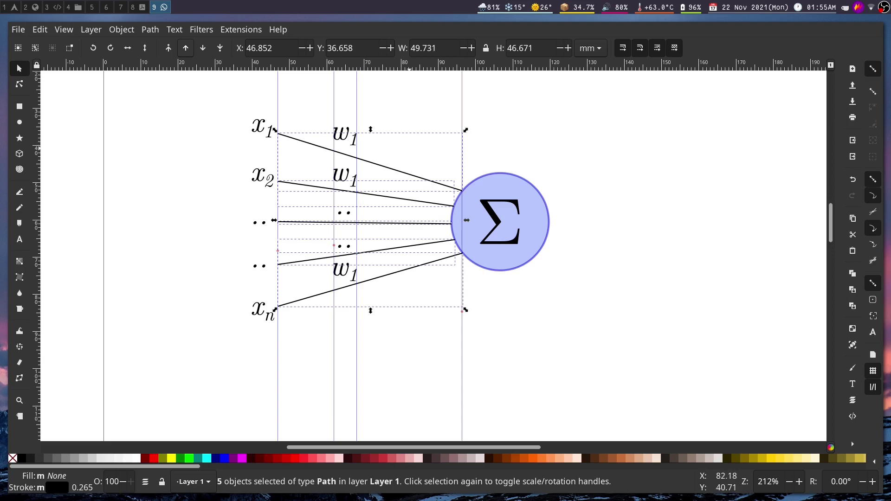
{"action": "key", "text": "ctrl+shift+f"}
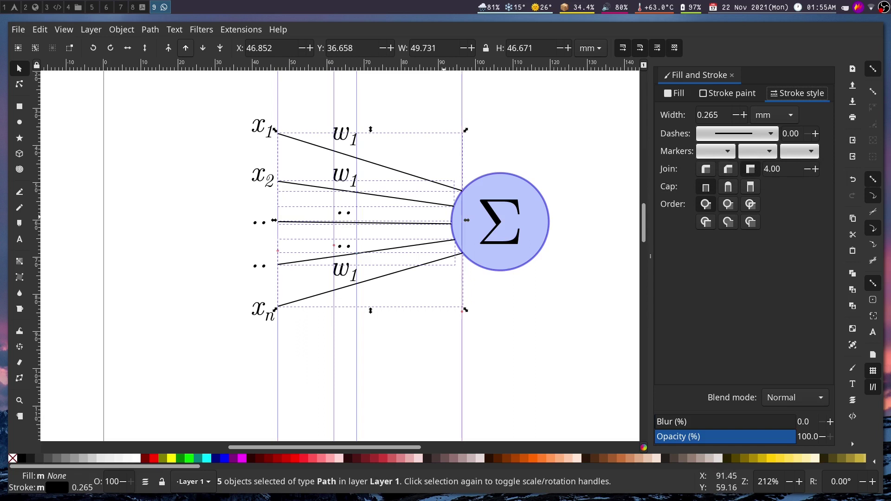
{"action": "left_click", "coordinate": [799, 151]}
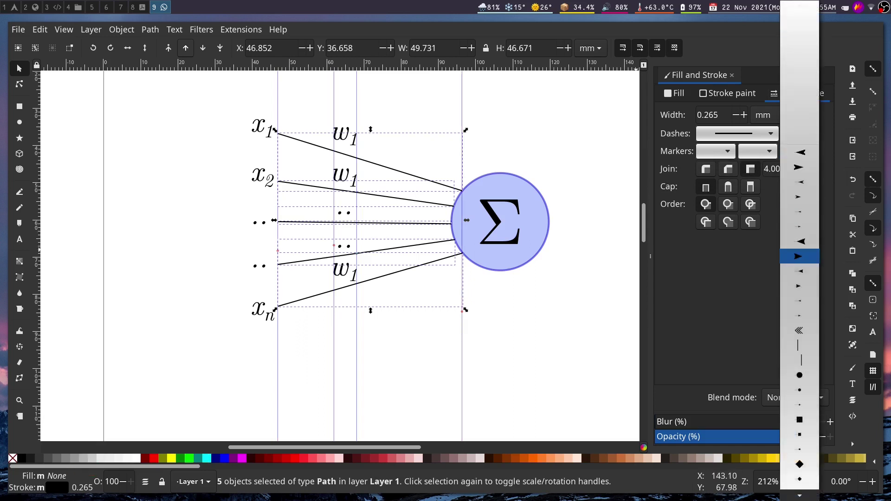
{"action": "left_click", "coordinate": [800, 256]}
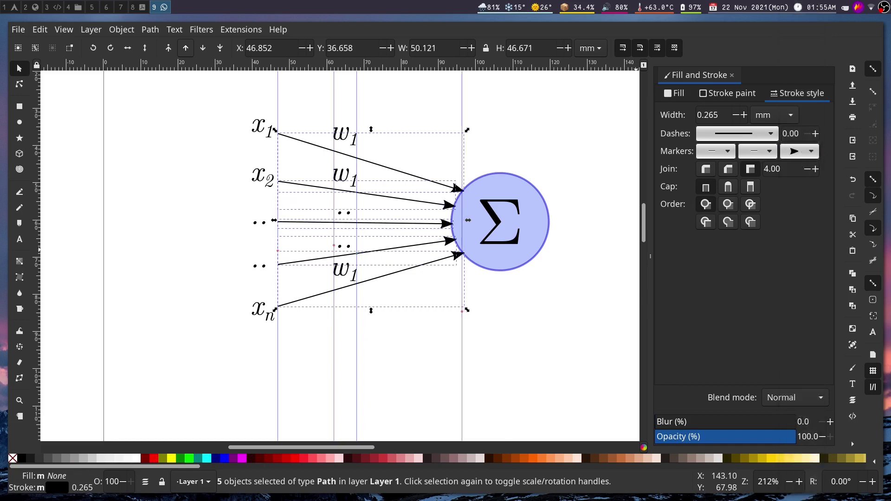
{"action": "key", "text": "Escape"}
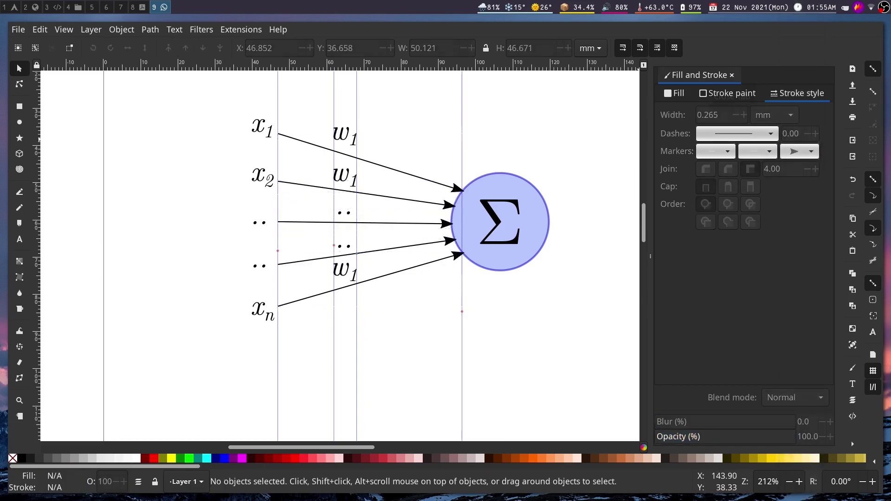
{"action": "left_click", "coordinate": [731, 75]}
Place a horizontal guide at about 60.2 mm, running across the middle of the neuron circle.
{"action": "scroll", "coordinate": [519, 230], "scroll_direction": "down", "scroll_amount": 1}
{"action": "scroll", "coordinate": [520, 231], "scroll_direction": "up", "scroll_amount": 1}
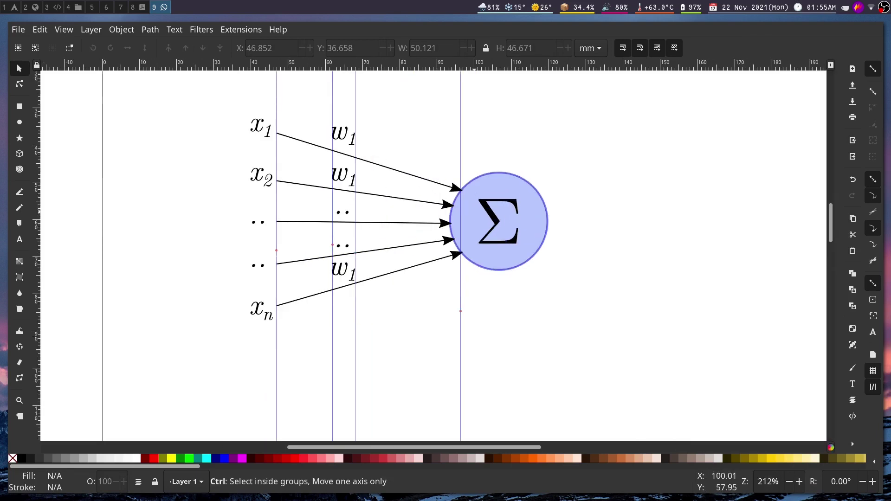
{"action": "scroll", "coordinate": [467, 214], "scroll_direction": "up", "scroll_amount": 3}
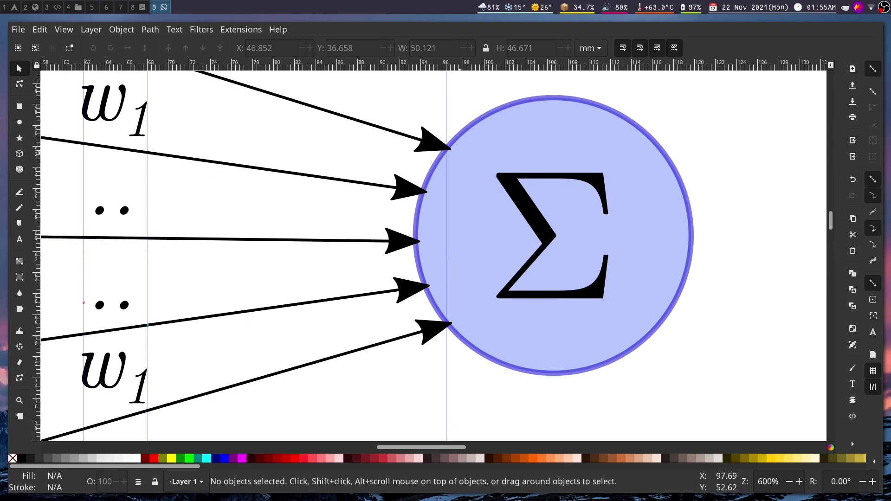
{"action": "scroll", "coordinate": [483, 211], "scroll_direction": "down", "scroll_amount": 4}
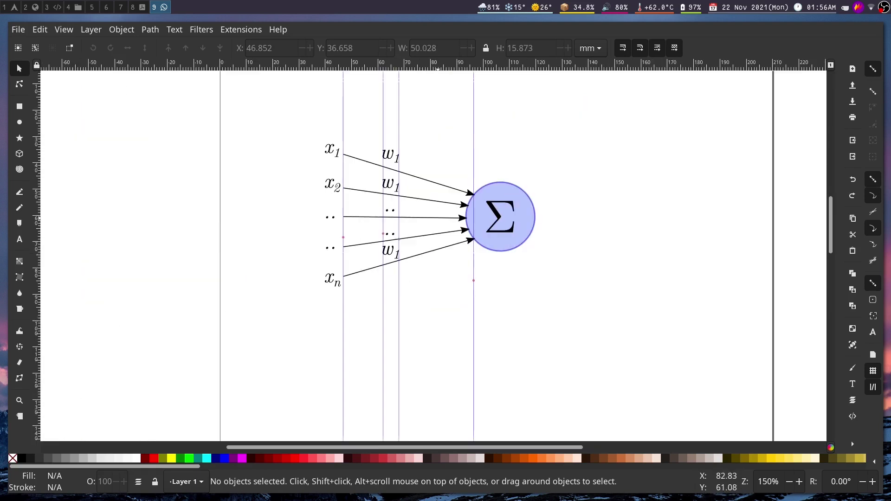
{"action": "key", "text": "ctrl"}
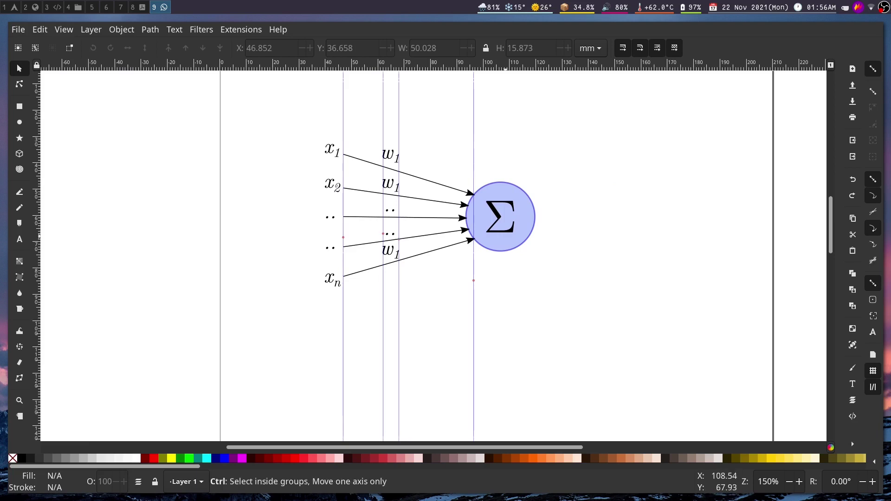
{"action": "scroll", "coordinate": [502, 212], "scroll_direction": "up", "scroll_amount": 1}
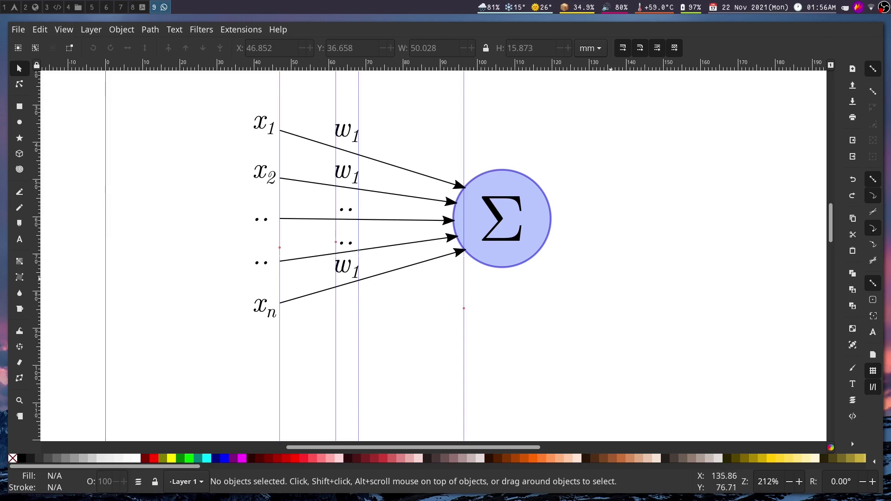
{"action": "left_click_drag", "start_coordinate": [627, 288], "coordinate": [525, 279]}
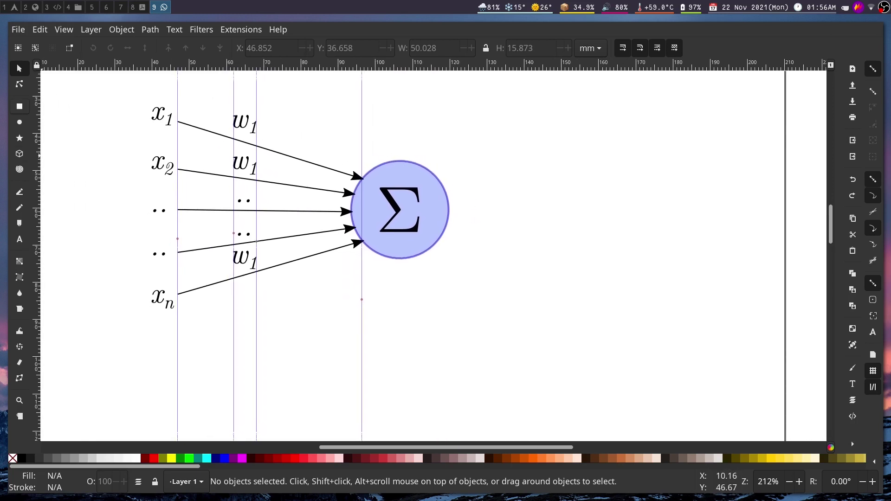
{"action": "left_click", "coordinate": [19, 106]}
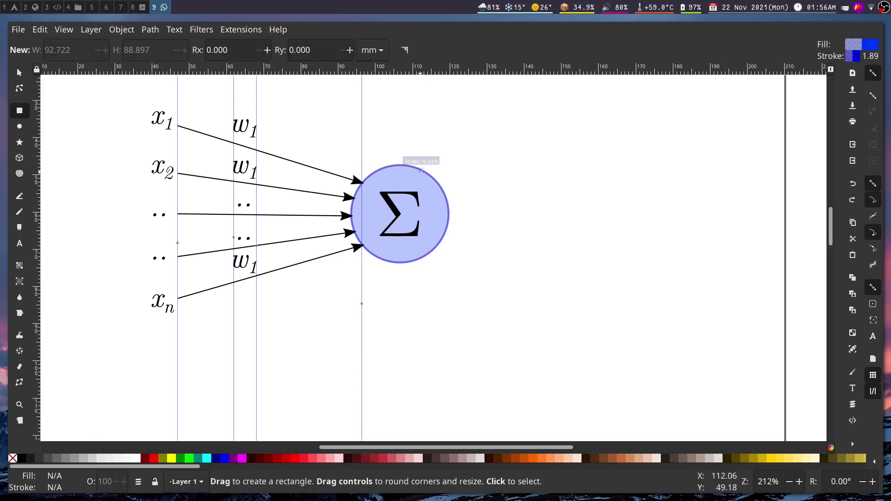
{"action": "left_click_drag", "start_coordinate": [482, 69], "coordinate": [489, 215]}
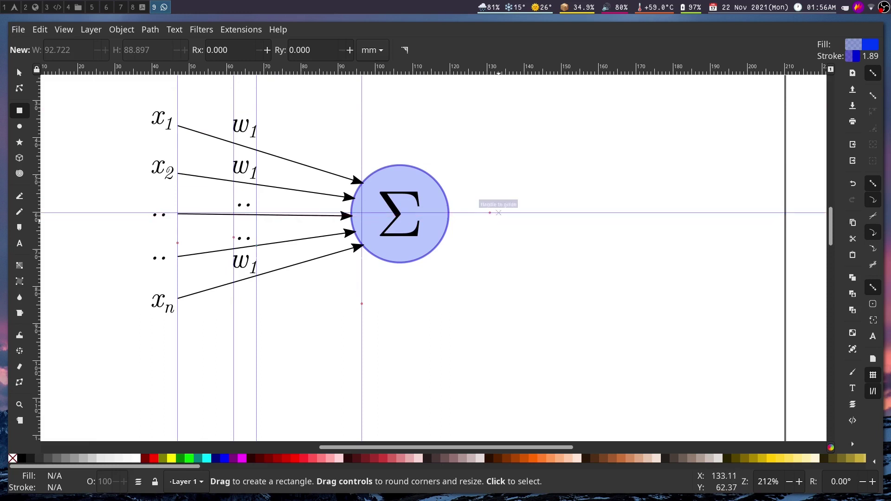
{"action": "key", "text": "s"}
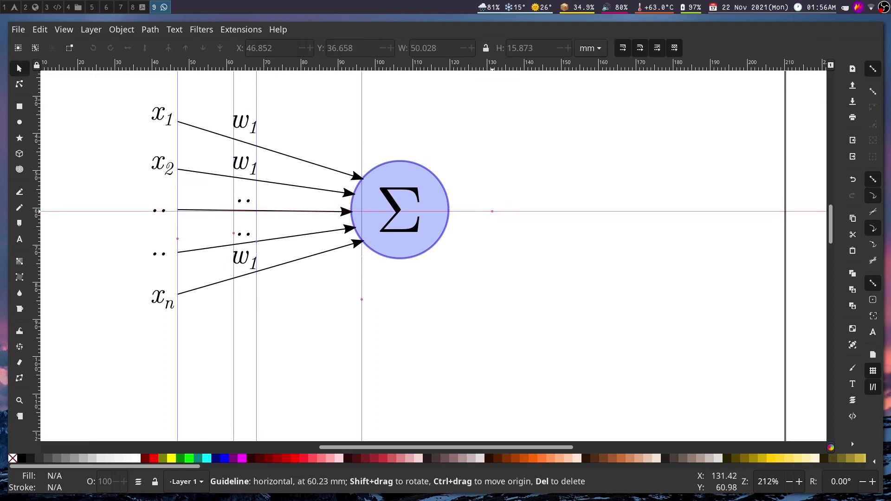
Draw a rectangle about 25.6 × 23.9 mm beyond the neuron's output side, centred vertically on the horizontal guide.
{"action": "key", "text": "r"}
{"action": "left_click_drag", "start_coordinate": [524, 171], "coordinate": [621, 261]}
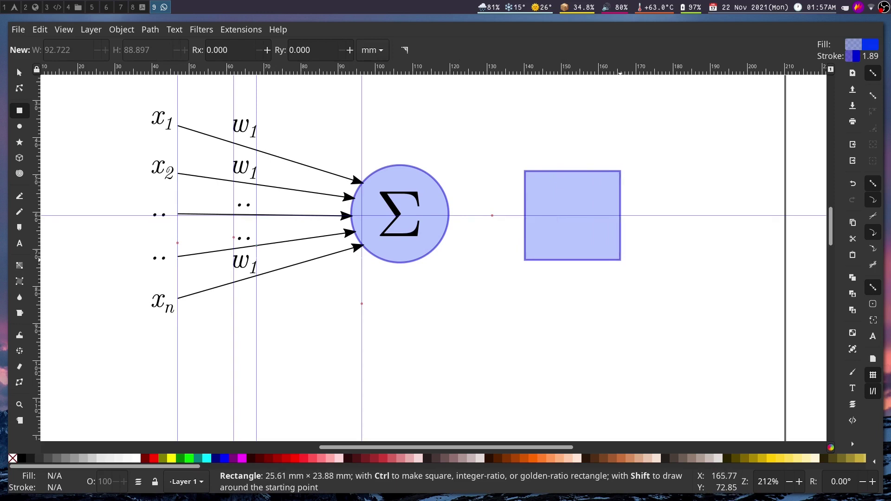
{"action": "left_click_drag", "start_coordinate": [621, 261], "coordinate": [621, 261]}
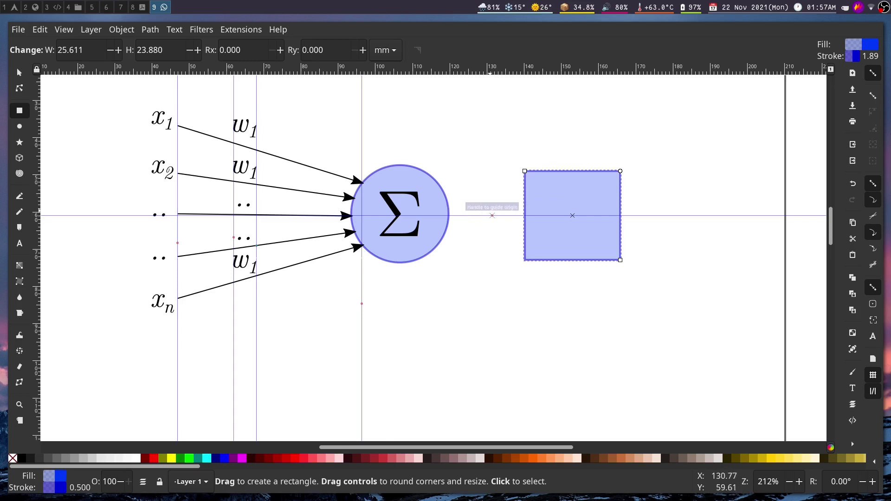
Draw a straight line about 20 mm long along the guide from the neuron circle to the rectangle, with an arrowhead end marker.
{"action": "key", "text": "b"}
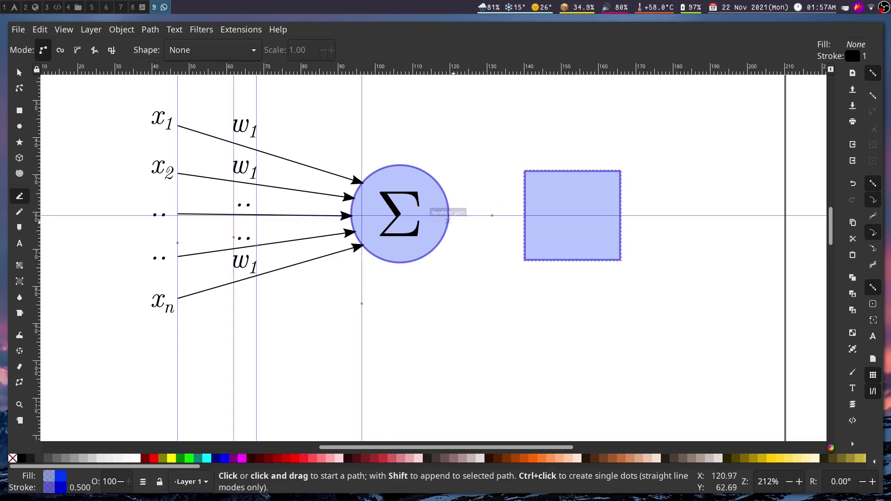
{"action": "left_click", "coordinate": [449, 215]}
{"action": "double_click", "coordinate": [524, 216]}
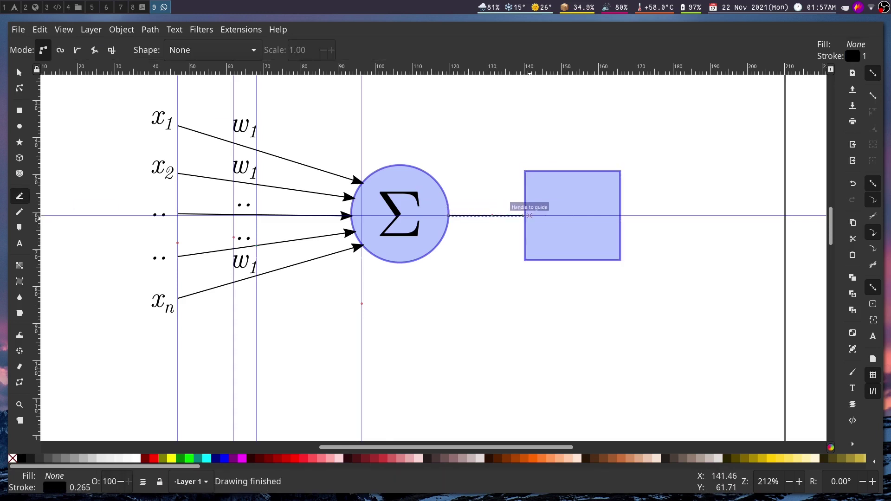
{"action": "left_click", "coordinate": [19, 73]}
{"action": "left_click", "coordinate": [487, 216]}
{"action": "key", "text": "ctrl+shift+f"}
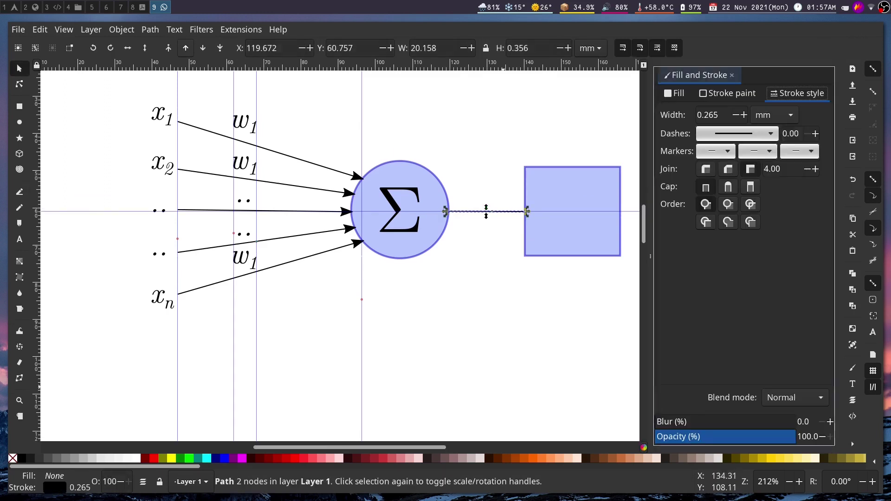
{"action": "left_click", "coordinate": [799, 152]}
{"action": "left_click", "coordinate": [799, 285]}
{"action": "key", "text": "Escape"}
{"action": "key", "text": "ctrl+shift+f"}
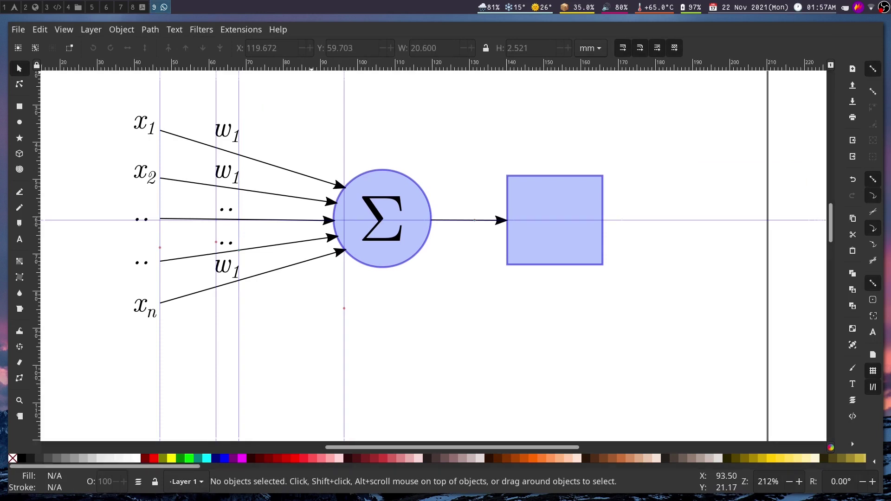
Render the LaTeX formula \(\sigma\) into the drawing with the LaTeX (pdflatex) extension.
{"action": "left_click", "coordinate": [241, 30]}
{"action": "mouse_move", "coordinate": [260, 244]}
{"action": "mouse_move", "coordinate": [251, 229]}
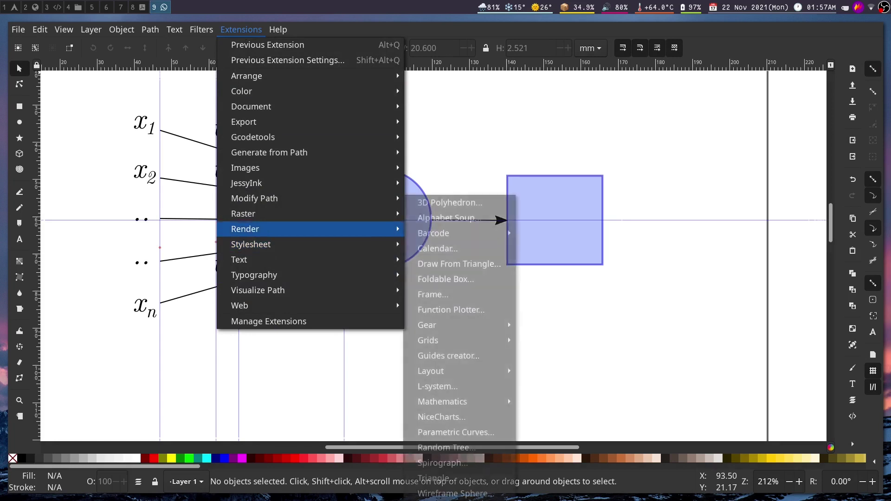
{"action": "mouse_move", "coordinate": [445, 402]}
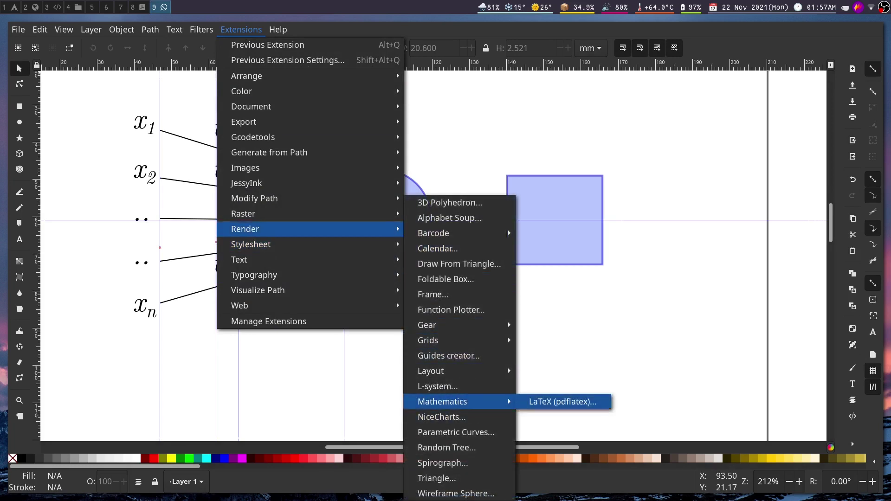
{"action": "left_click", "coordinate": [563, 402]}
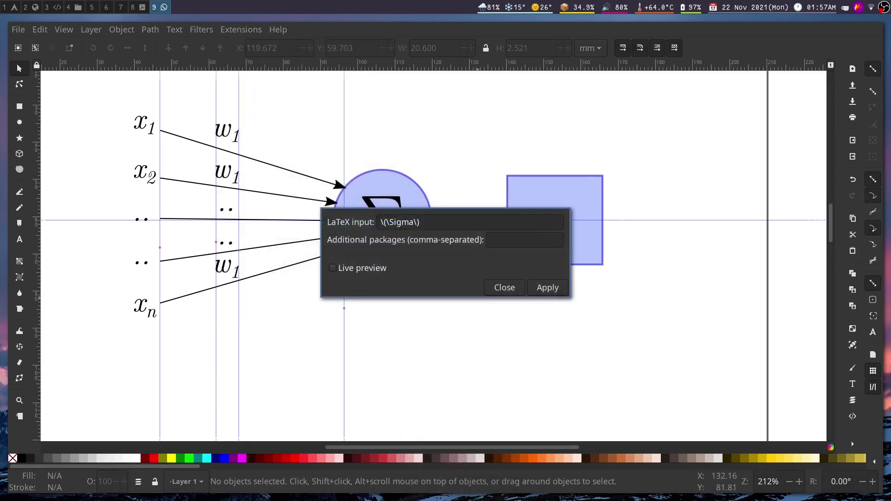
{"action": "left_click", "coordinate": [394, 222]}
{"action": "key", "text": "BackSpace"}
{"action": "type", "text": "s"}
{"action": "key", "text": "Return"}
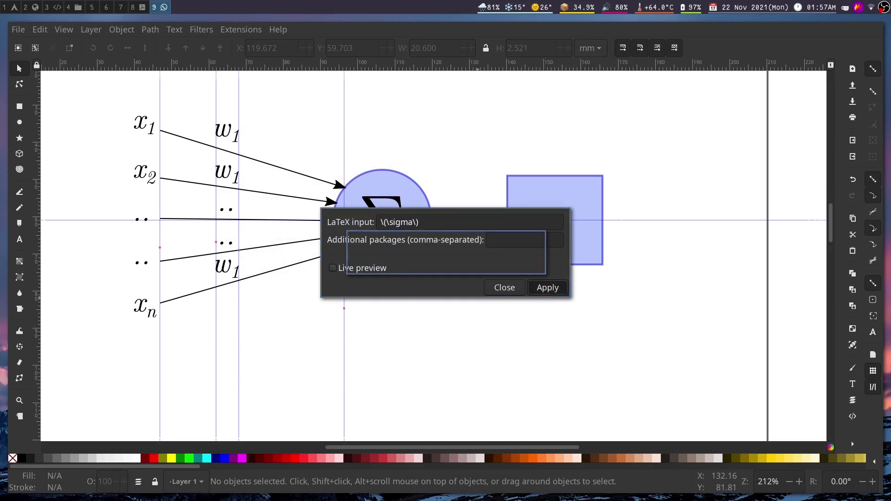
{"action": "key", "text": "Escape"}
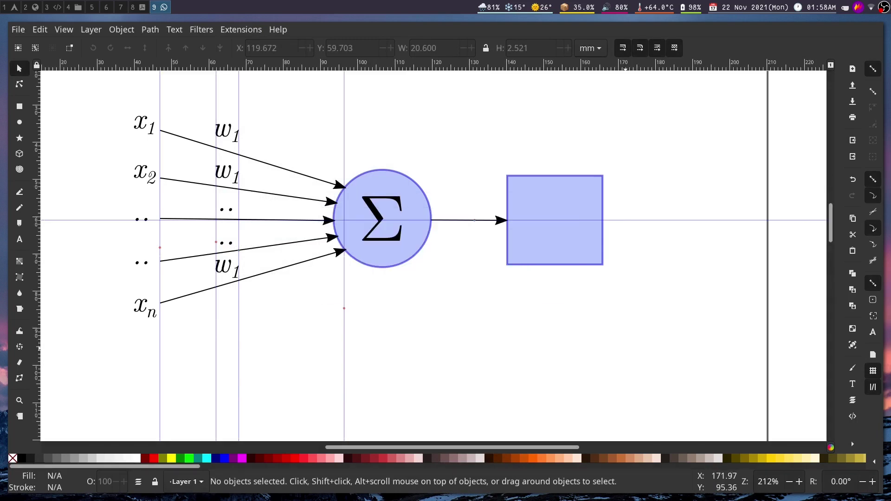
Move the rendered σ symbol into the middle of the rectangle and enlarge it to about 7.3 × 6.1 mm.
{"action": "scroll", "coordinate": [626, 311], "scroll_direction": "down", "scroll_amount": 12}
{"action": "scroll", "coordinate": [626, 311], "scroll_direction": "right", "scroll_amount": 6}
{"action": "left_click", "coordinate": [670, 333]}
{"action": "left_click_drag", "start_coordinate": [666, 329], "coordinate": [441, 131]}
{"action": "scroll", "coordinate": [448, 136], "scroll_direction": "up", "scroll_amount": 8}
{"action": "scroll", "coordinate": [449, 136], "scroll_direction": "left", "scroll_amount": 1}
{"action": "left_click_drag", "start_coordinate": [476, 282], "coordinate": [491, 144]}
{"action": "key", "text": "Left"}
{"action": "key", "text": "Left"}
{"action": "left_click", "coordinate": [453, 218]}
{"action": "left_click_drag", "start_coordinate": [389, 208], "coordinate": [484, 282]}
{"action": "scroll", "coordinate": [434, 251], "scroll_direction": "left", "scroll_amount": 2}
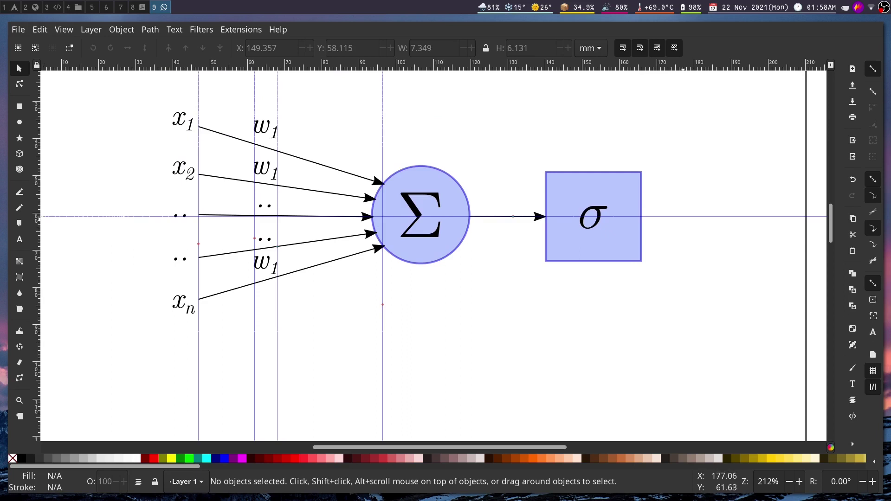
Shrink the rectangle around σ from its upper-right corner and nudge it up so it stays centred on the guide.
{"action": "left_click", "coordinate": [583, 209]}
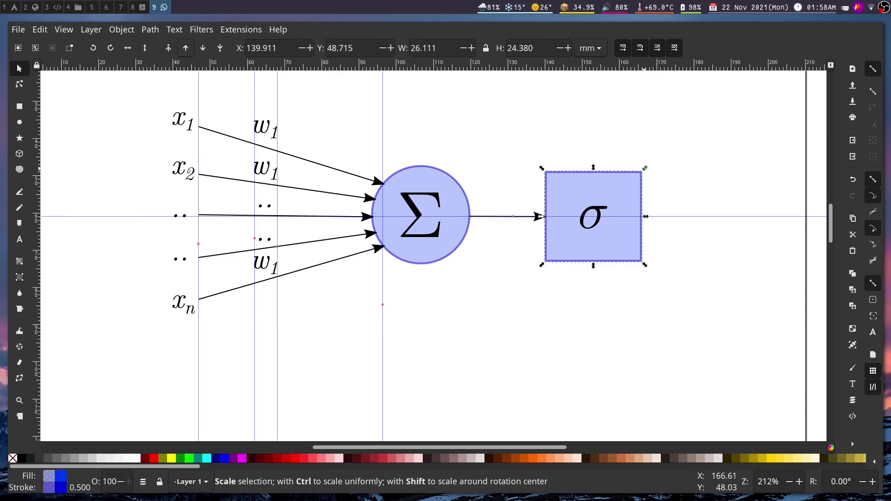
{"action": "left_click_drag", "start_coordinate": [645, 169], "coordinate": [634, 185]}
{"action": "key", "text": "Up"}
{"action": "key", "text": "Up"}
{"action": "key", "text": "Up"}
{"action": "key", "text": "Escape"}
Nudge the σ symbol to the left so it sits in the centre of the rectangle.
{"action": "left_click", "coordinate": [594, 218]}
{"action": "key", "text": "Left"}
{"action": "key", "text": "Down"}
{"action": "key", "text": "Left"}
{"action": "key", "text": "Up"}
{"action": "key", "text": "Escape"}
{"action": "left_click", "coordinate": [588, 218]}
{"action": "key", "text": "Left"}
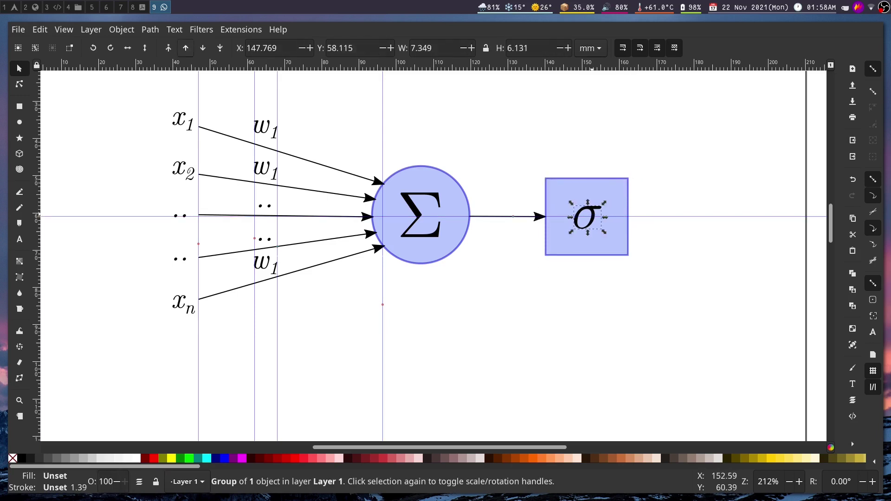
{"action": "key", "text": "Escape"}
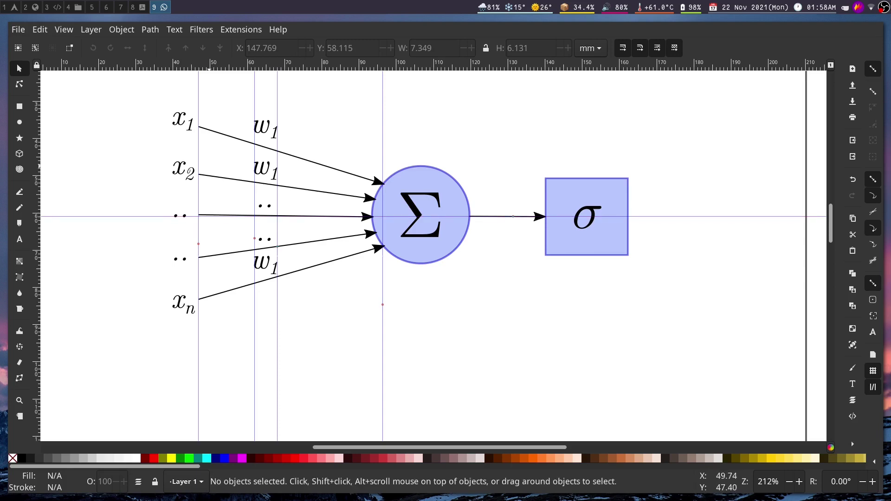
Draw an output line about 19.5 mm long along the guide from the rectangle's right edge, with an arrowhead end marker.
{"action": "key", "text": "b"}
{"action": "left_click", "coordinate": [630, 216]}
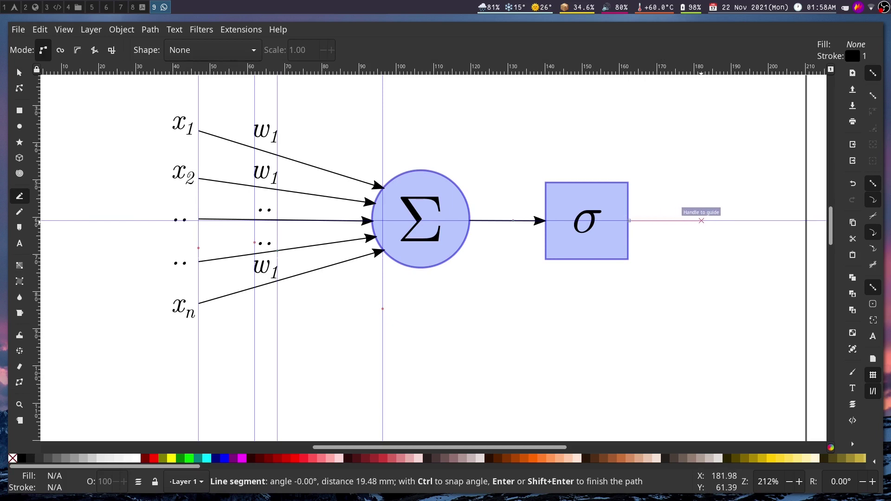
{"action": "double_click", "coordinate": [702, 220]}
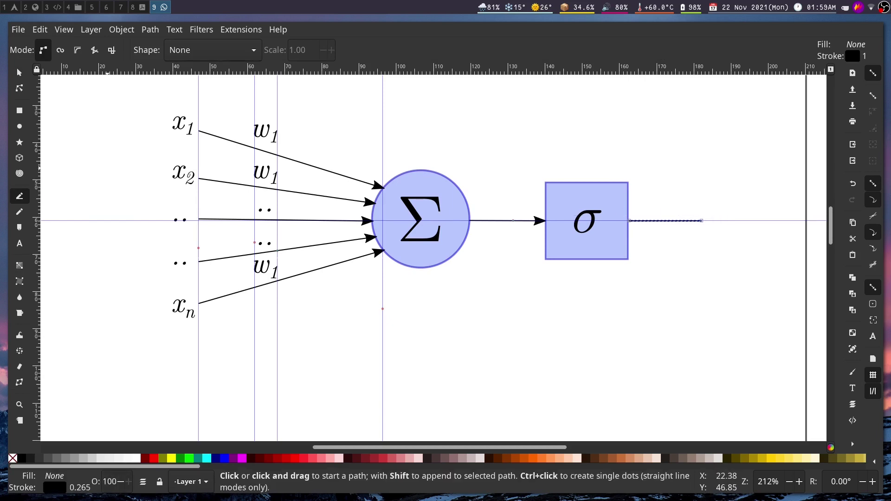
{"action": "key", "text": "ctrl+shift+f"}
{"action": "left_click", "coordinate": [799, 155]}
{"action": "left_click", "coordinate": [800, 289]}
{"action": "key", "text": "F12"}
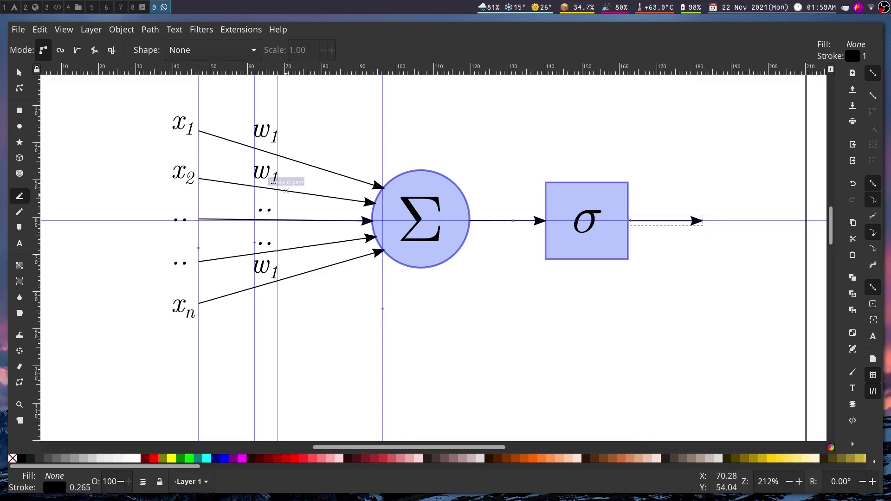
{"action": "key", "text": "s"}
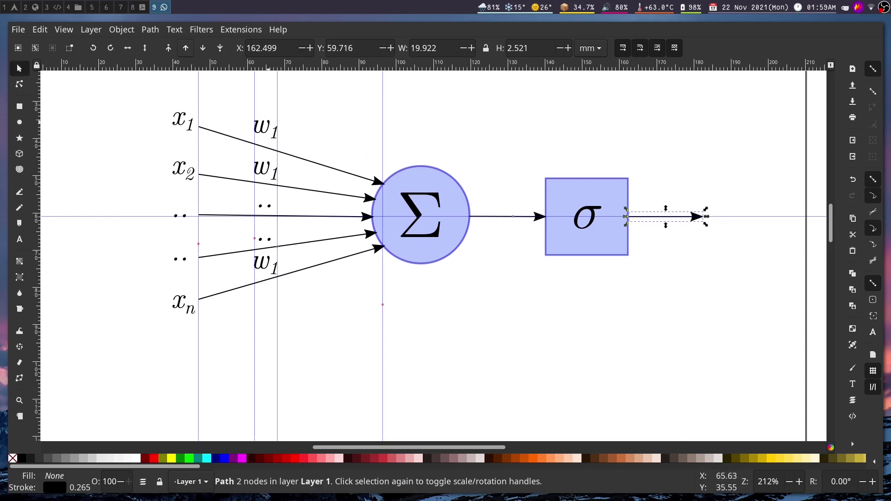
Duplicate the topmost w₁ label, place the copy just past the output arrow's tip and change its text to y.
{"action": "left_click", "coordinate": [251, 132]}
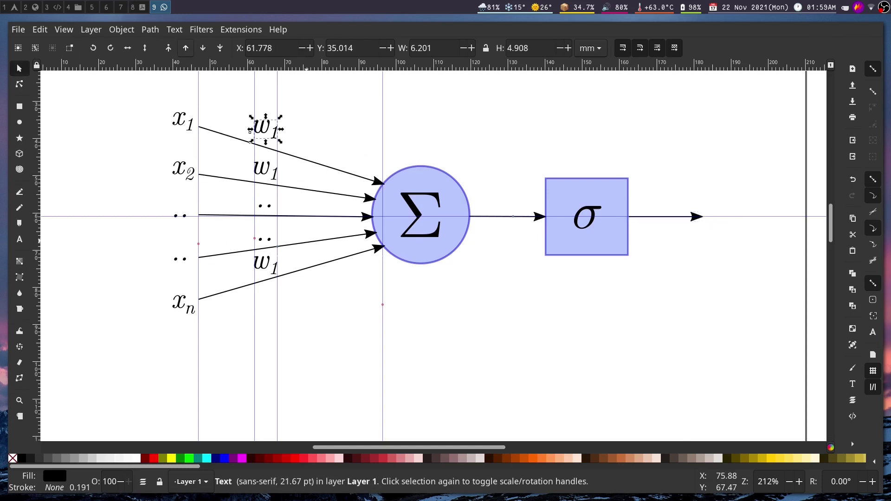
{"action": "key", "text": "ctrl+d"}
{"action": "left_click_drag", "start_coordinate": [251, 132], "coordinate": [708, 221]}
{"action": "key", "text": "t"}
{"action": "key", "text": "ctrl+a"}
{"action": "type", "text": "y"}
{"action": "key", "text": "Escape"}
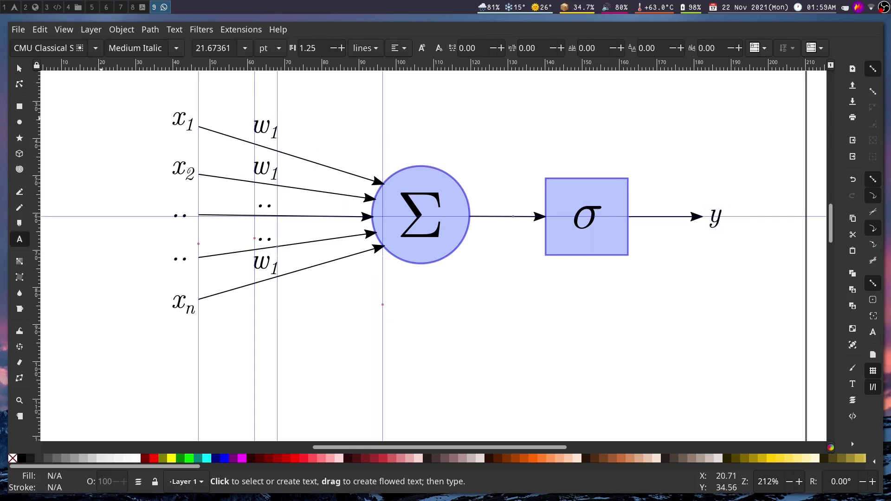
{"action": "key", "text": "s"}
{"action": "key", "text": "Right"}
Hide the guides and save the drawing.
{"action": "scroll", "coordinate": [489, 162], "scroll_direction": "up", "scroll_amount": 2}
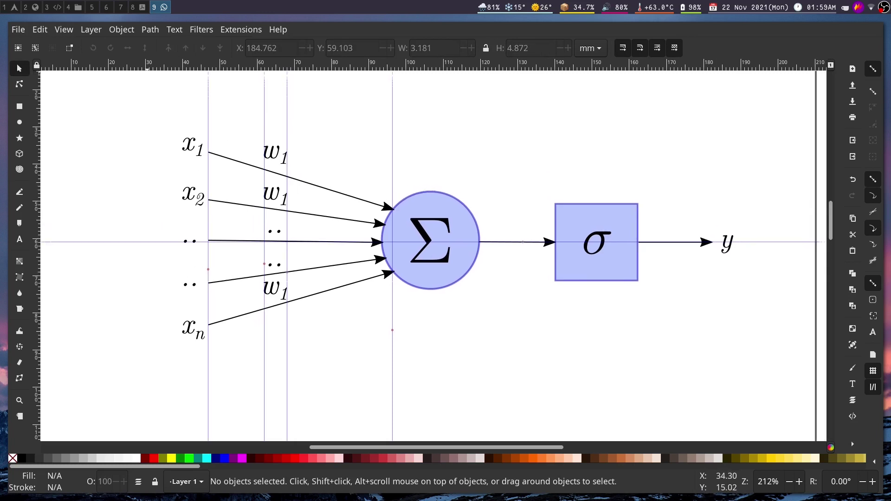
{"action": "left_click", "coordinate": [64, 29]}
{"action": "left_click", "coordinate": [74, 152]}
{"action": "key", "text": "ctrl+s"}
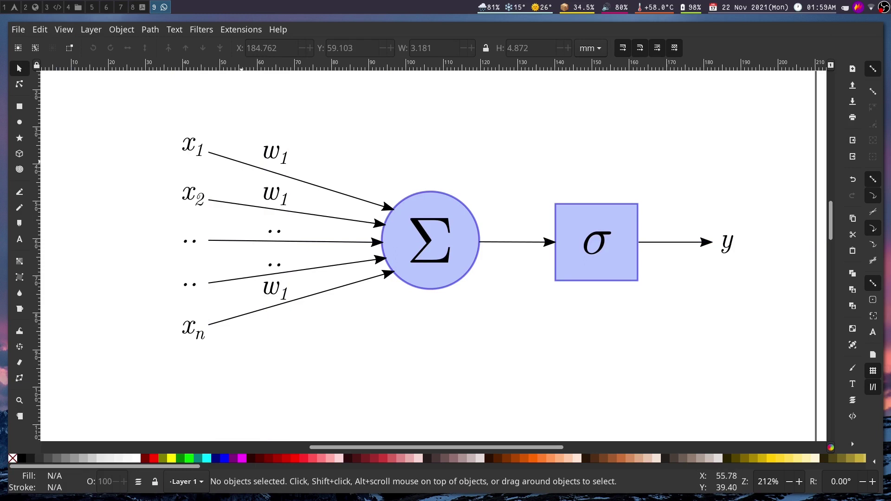
Set the stroke width of the five input arrows pointing into the Σ circle to 0.200 mm.
{"action": "left_click", "coordinate": [250, 164]}
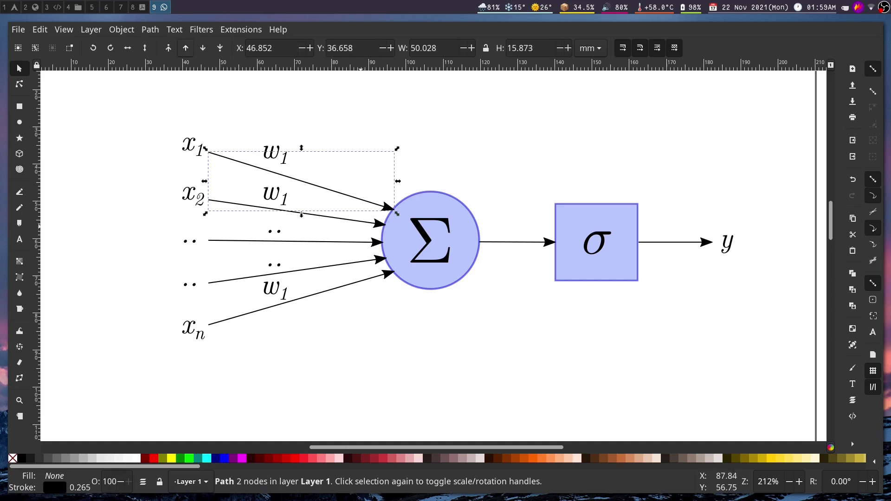
{"action": "left_click", "coordinate": [360, 222], "text": "shift"}
{"action": "left_click", "coordinate": [351, 241], "text": "shift"}
{"action": "left_click", "coordinate": [345, 264], "text": "shift"}
{"action": "left_click", "coordinate": [339, 288], "text": "shift"}
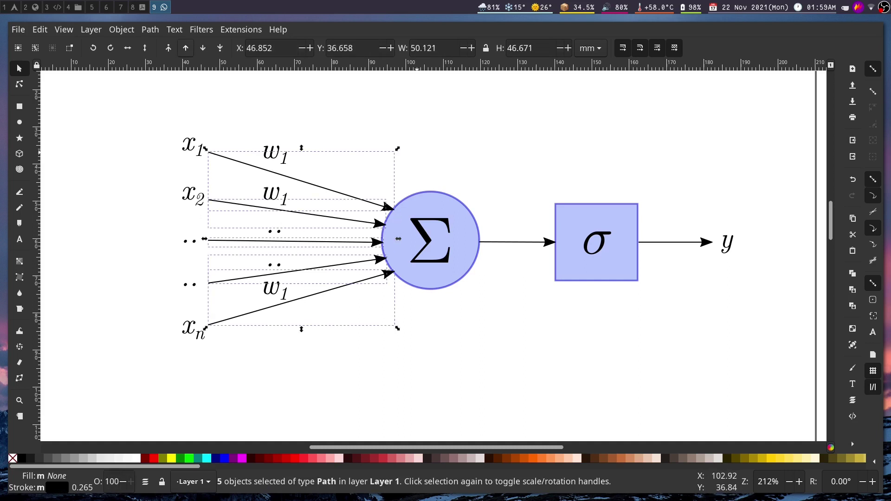
{"action": "key", "text": "ctrl+shift+f"}
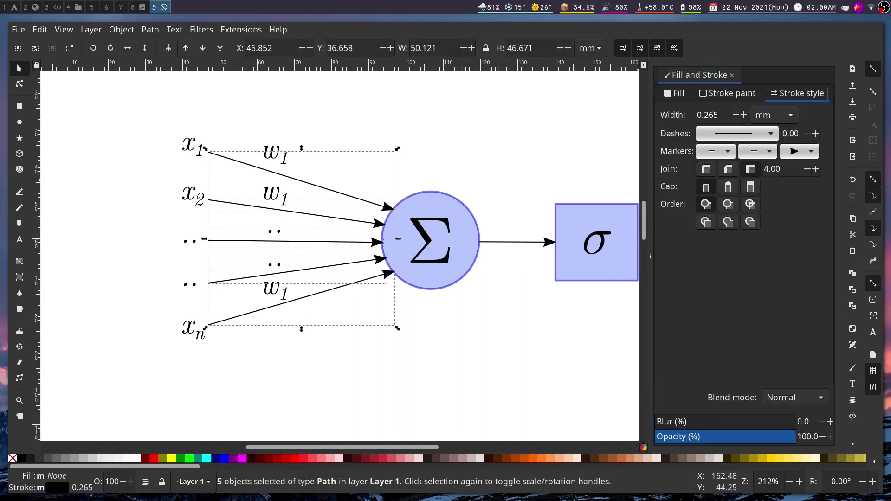
{"action": "left_click_drag", "start_coordinate": [714, 115], "coordinate": [709, 115]}
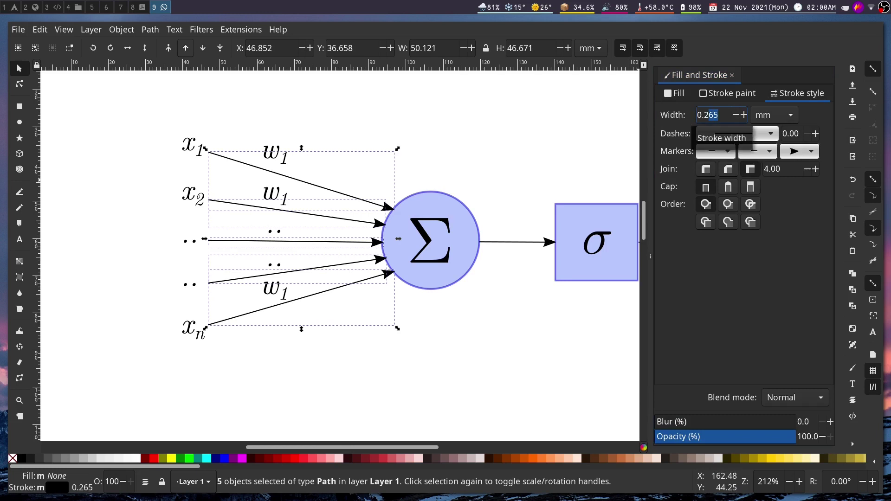
{"action": "type", "text": "200"}
{"action": "key", "text": "Return"}
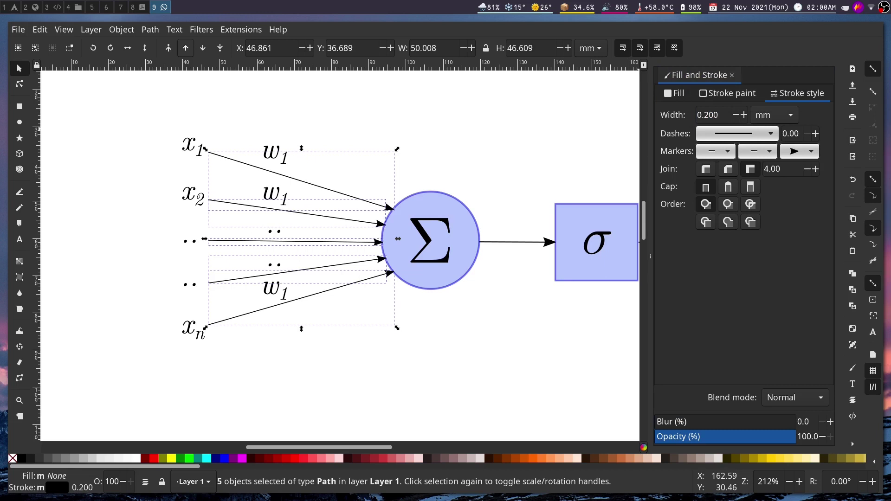
Set the stroke width of the two horizontal arrows after the Σ circle to 0.200 mm and save the file.
{"action": "left_click", "coordinate": [732, 74]}
{"action": "left_click", "coordinate": [520, 241]}
{"action": "left_click", "coordinate": [676, 242], "text": "shift"}
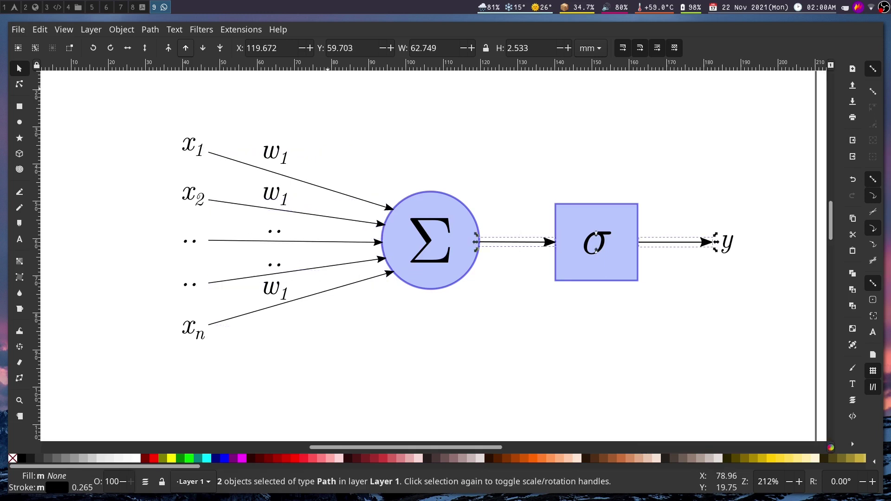
{"action": "key", "text": "ctrl+shift+f"}
{"action": "left_click_drag", "start_coordinate": [719, 115], "coordinate": [709, 115]}
{"action": "type", "text": "00"}
{"action": "key", "text": "Return"}
{"action": "key", "text": "ctrl+shift+f"}
{"action": "key", "text": "ctrl+s"}
{"action": "key", "text": "Escape"}
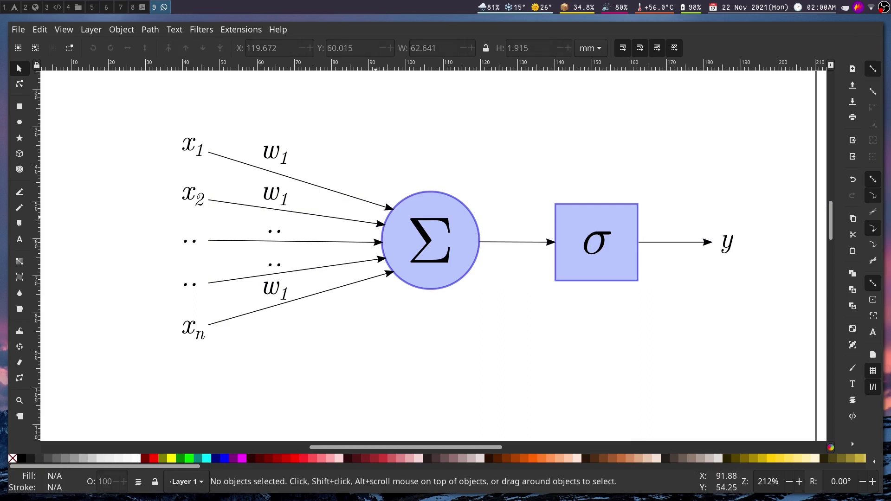
{"action": "key", "text": "ctrl+s"}
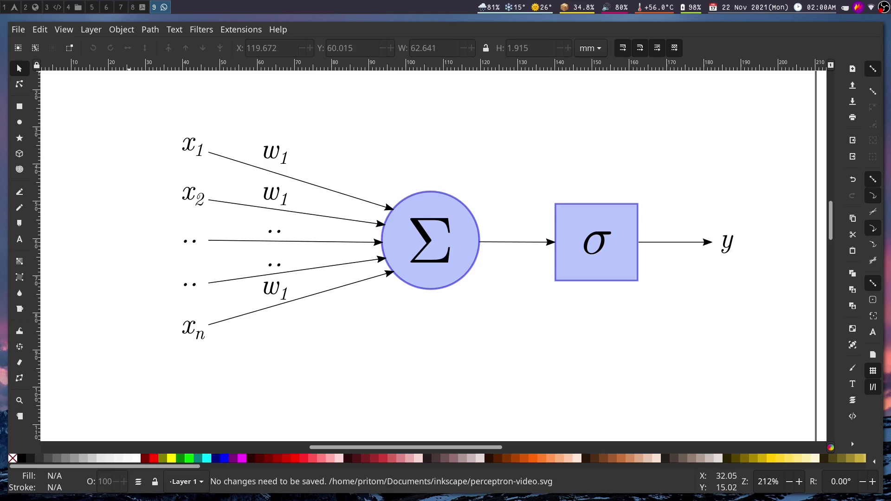
Export the diagram as a PNG image, using the Drawing extents as export area at 300 dpi.
{"action": "left_click", "coordinate": [18, 29]}
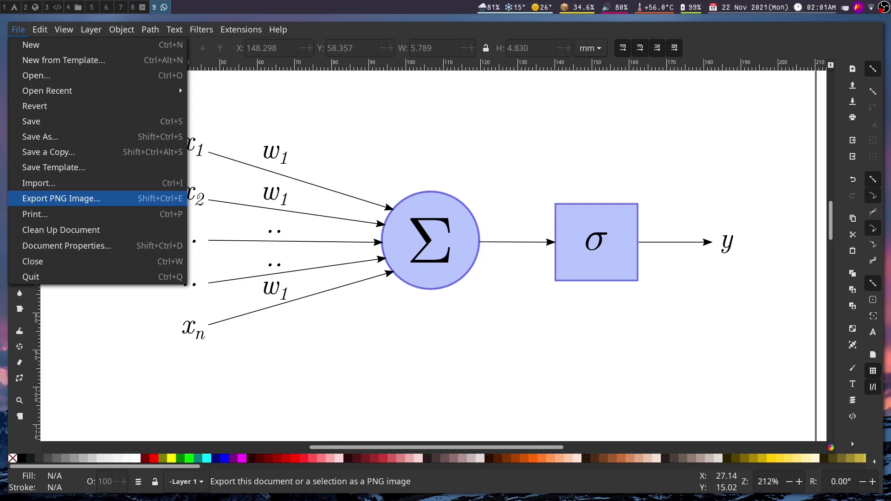
{"action": "left_click", "coordinate": [61, 199]}
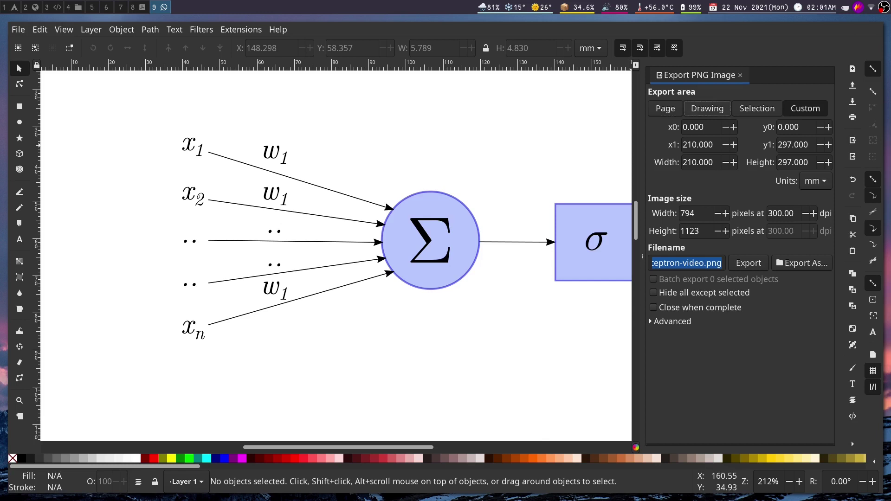
{"action": "left_click", "coordinate": [707, 108]}
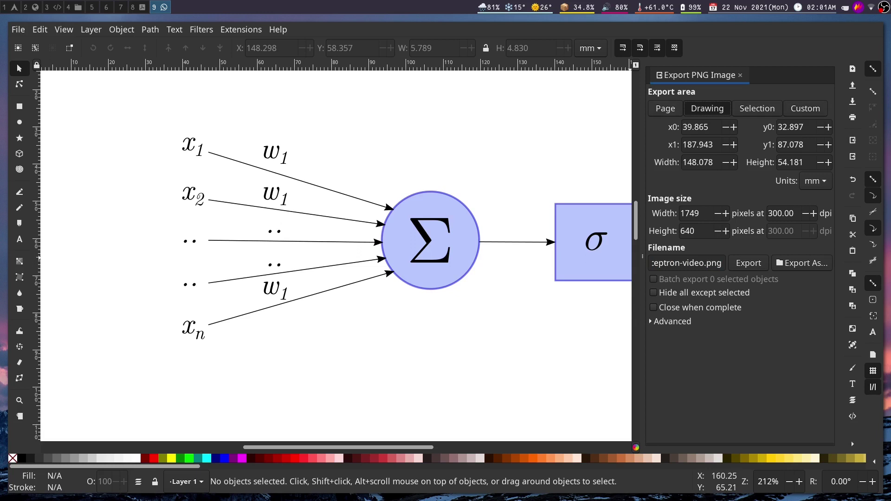
{"action": "left_click_drag", "start_coordinate": [783, 213], "coordinate": [768, 213]}
{"action": "left_click", "coordinate": [779, 213]}
{"action": "left_click_drag", "start_coordinate": [783, 214], "coordinate": [768, 214]}
{"action": "left_click", "coordinate": [778, 214]}
{"action": "left_click", "coordinate": [749, 263]}
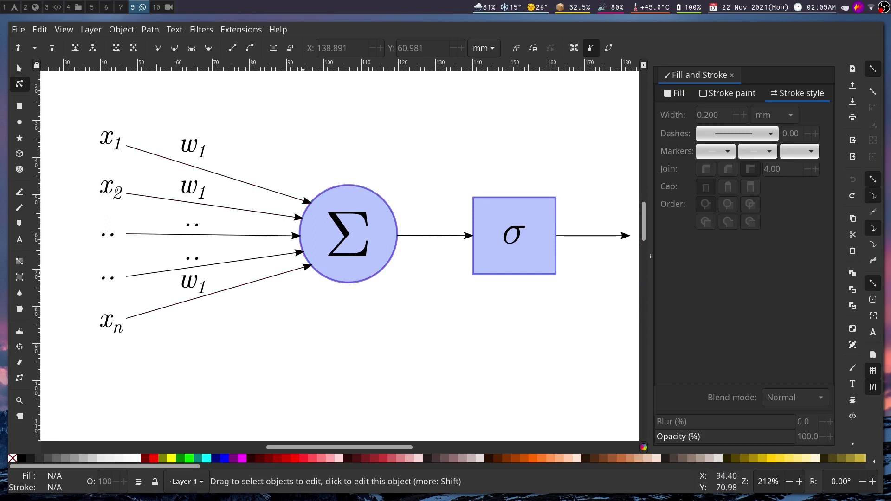
{"action": "left_click_drag", "start_coordinate": [281, 162], "coordinate": [328, 122]}
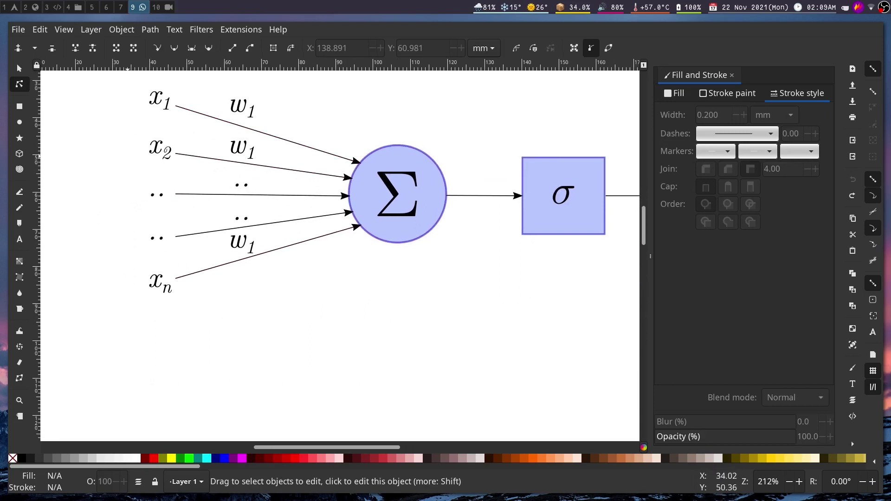
{"action": "left_click", "coordinate": [63, 29]}
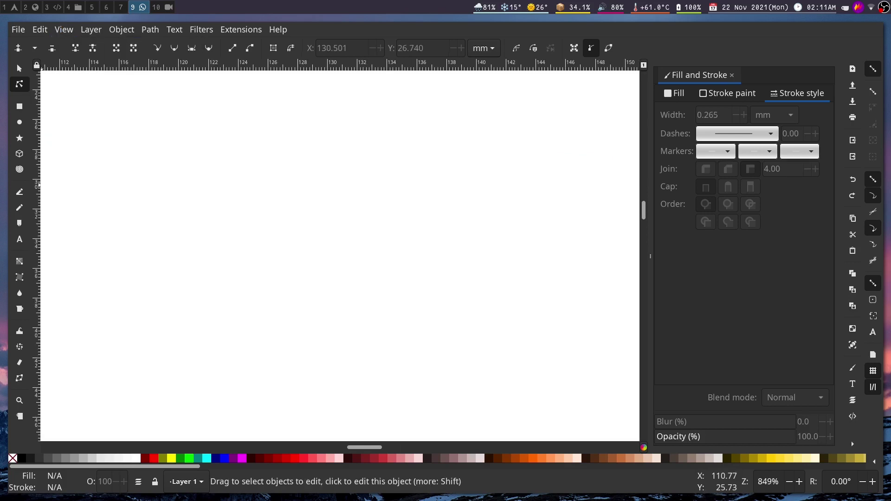
Draw a right-pointing chevron about 7.3 mm tall from two straight segments on the empty canvas.
{"action": "key", "text": "b"}
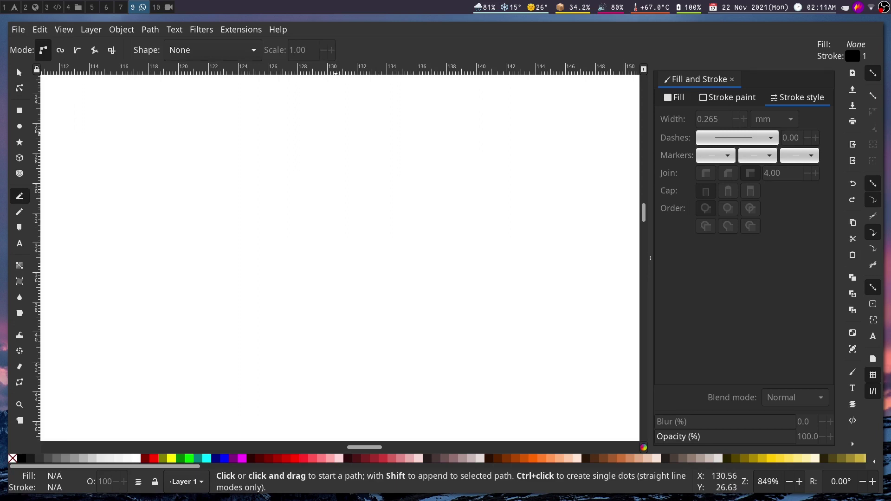
{"action": "left_click", "coordinate": [335, 133]}
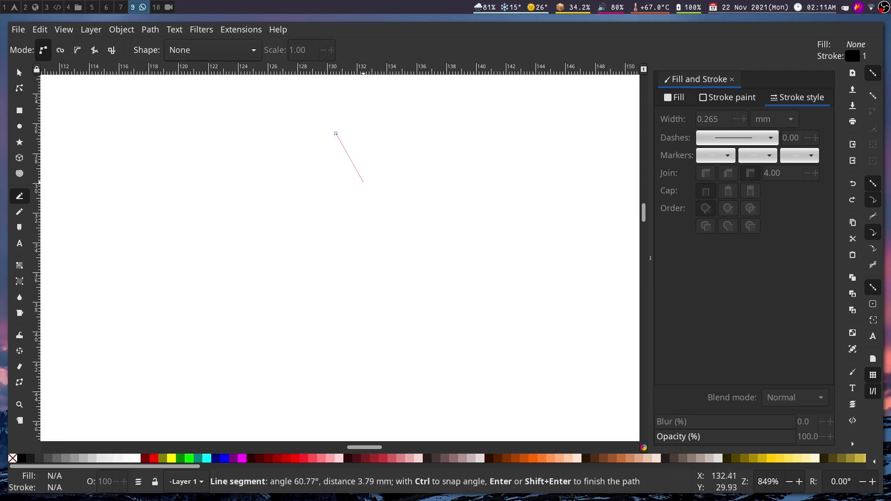
{"action": "left_click", "coordinate": [362, 191]}
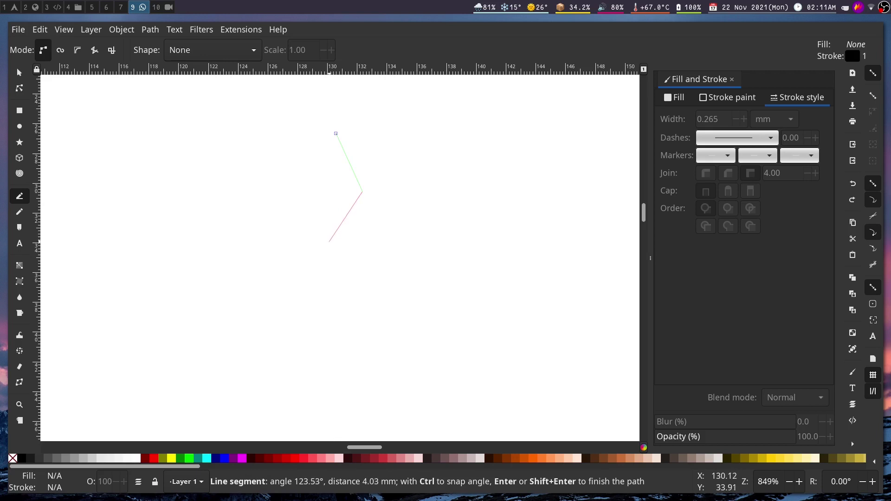
{"action": "double_click", "coordinate": [329, 241]}
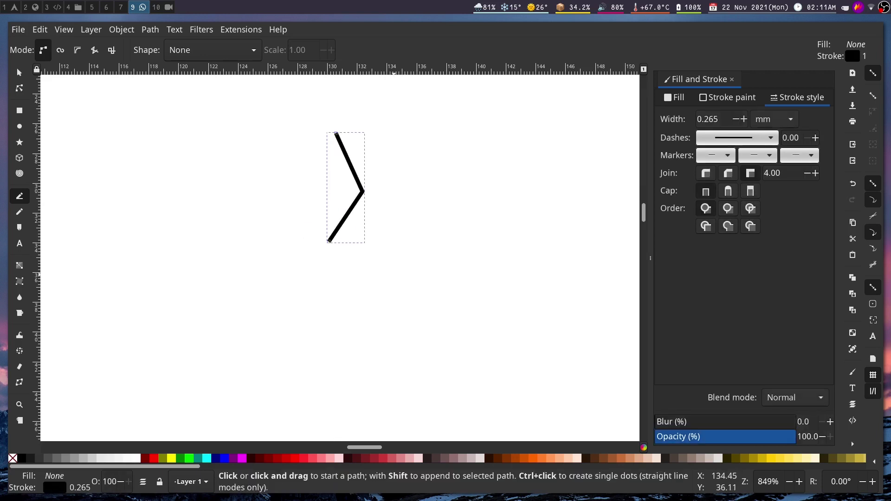
Move the chevron's two end nodes inward so both arms are shorter and symmetrical about the tip.
{"action": "key", "text": "n"}
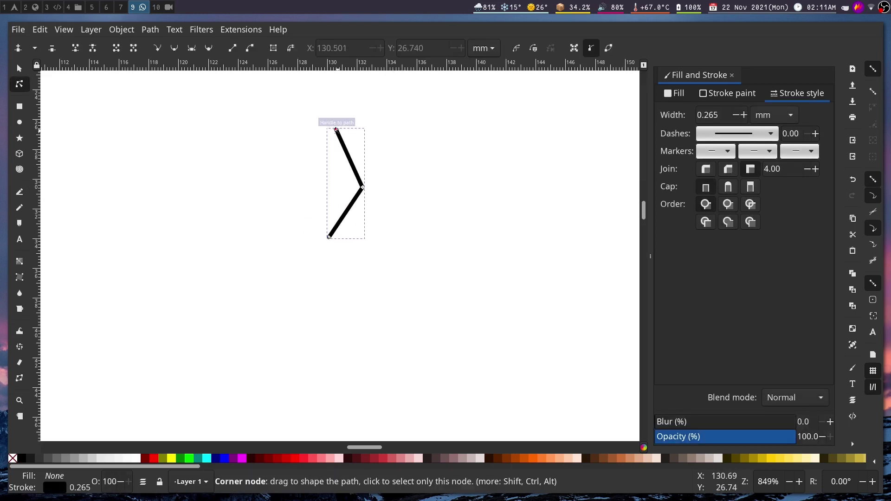
{"action": "left_click_drag", "start_coordinate": [337, 129], "coordinate": [342, 140]}
{"action": "left_click_drag", "start_coordinate": [329, 237], "coordinate": [341, 235]}
{"action": "left_click", "coordinate": [349, 250]}
{"action": "left_click", "coordinate": [380, 228]}
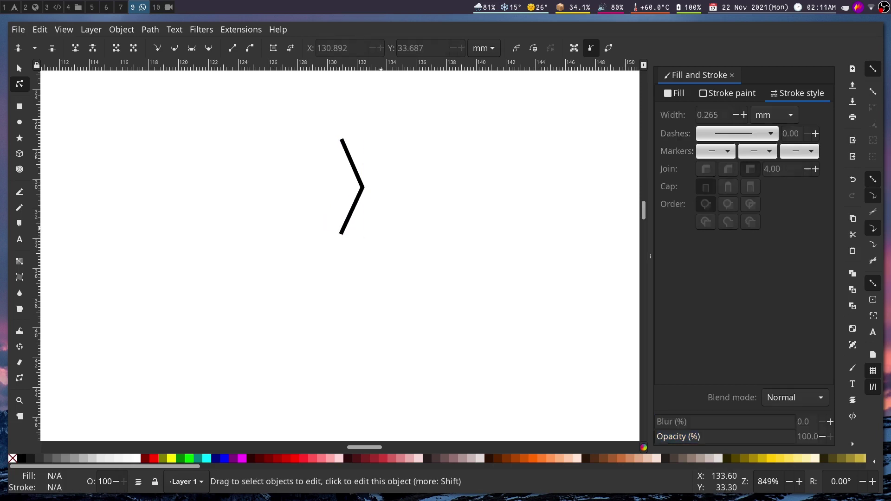
Pull handles out of the chevron's two end nodes to bend both arms into inward curves.
{"action": "left_click", "coordinate": [350, 157]}
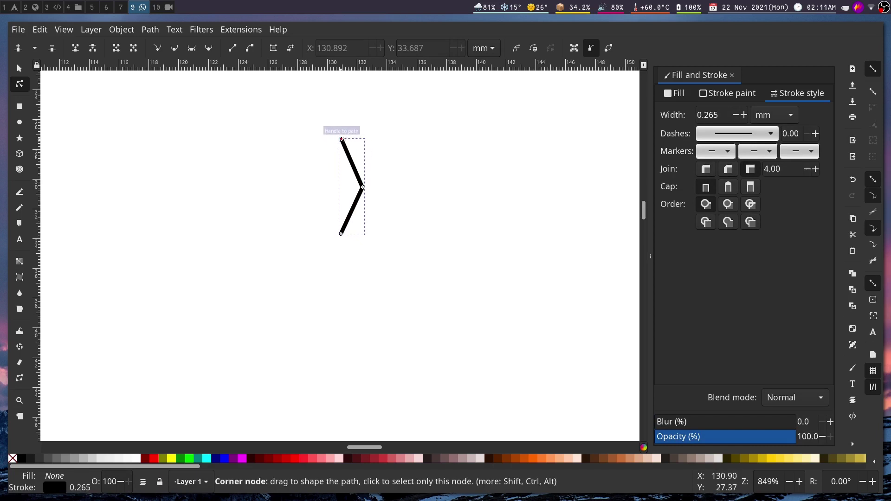
{"action": "key", "text": "shift"}
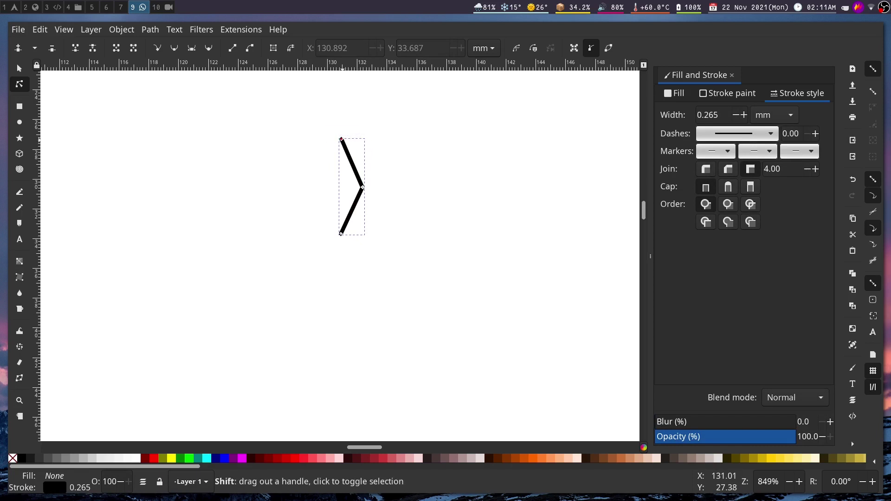
{"action": "left_click_drag", "start_coordinate": [342, 139], "coordinate": [342, 164]}
{"action": "left_click_drag", "start_coordinate": [341, 234], "coordinate": [343, 206]}
{"action": "left_click", "coordinate": [413, 258]}
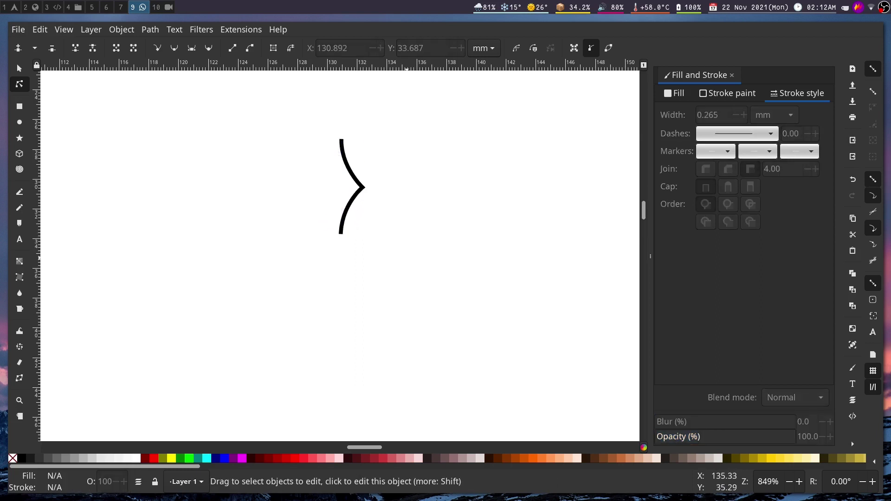
Shorten the curved arrowhead slightly by moving its upper and lower end nodes towards the middle.
{"action": "left_click", "coordinate": [343, 154]}
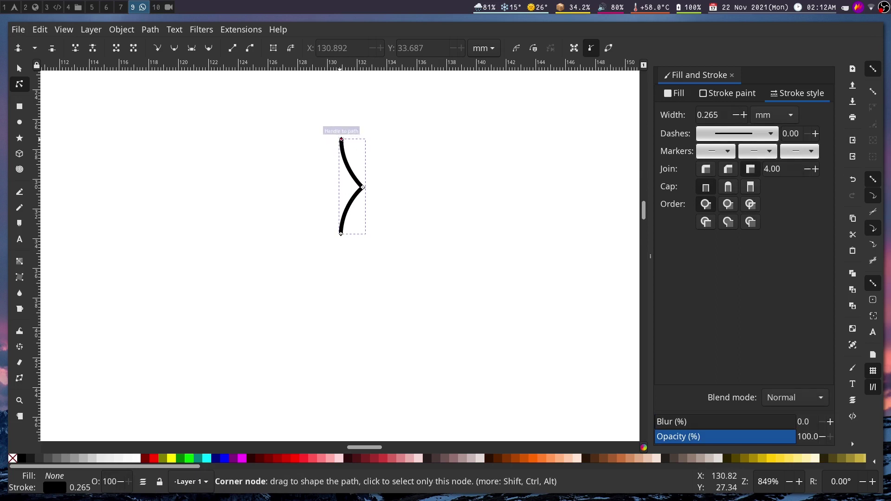
{"action": "left_click_drag", "start_coordinate": [342, 140], "coordinate": [343, 145]}
{"action": "left_click_drag", "start_coordinate": [341, 234], "coordinate": [343, 227]}
{"action": "left_click", "coordinate": [372, 250]}
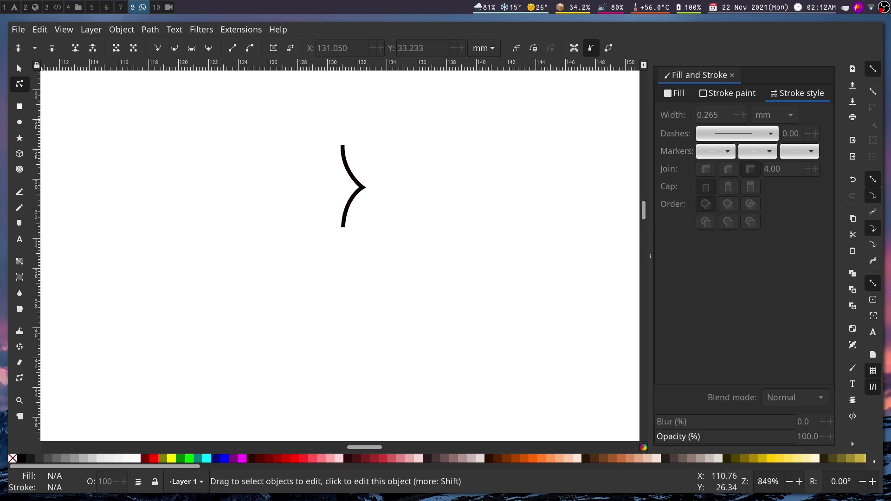
Draw a short line about 1.3 mm long from the arrowhead's tip back between its curved arms.
{"action": "key", "text": "b"}
{"action": "left_click", "coordinate": [365, 188]}
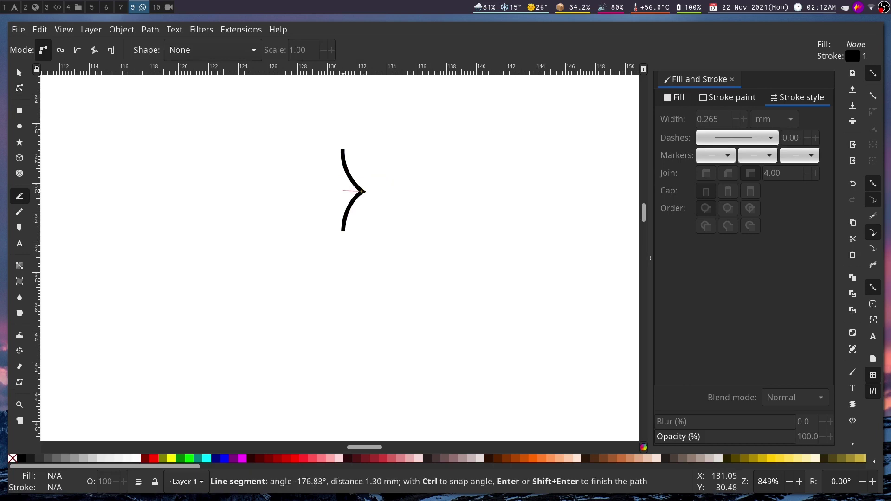
{"action": "key", "text": "Return"}
{"action": "key", "text": "s"}
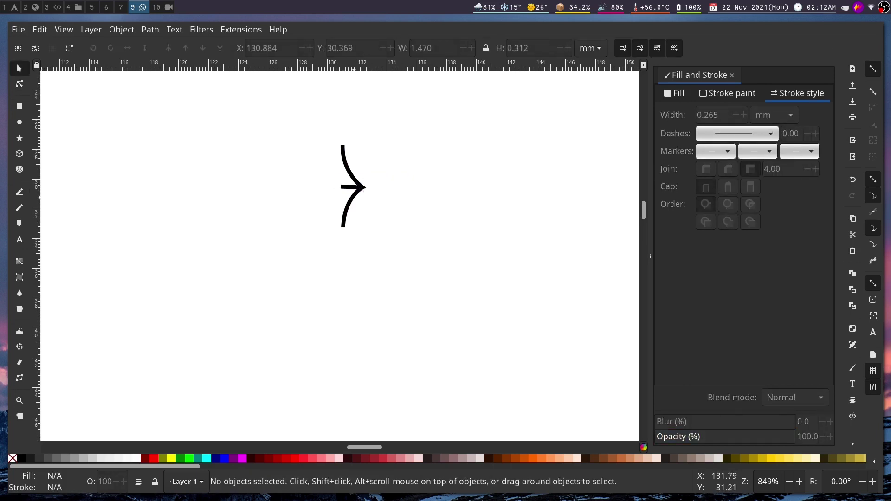
Place a horizontal guide across the arrowhead's lower arm, a little below the short centre line.
{"action": "scroll", "coordinate": [350, 195], "scroll_direction": "up", "scroll_amount": 1, "text": "ctrl"}
{"action": "left_click_drag", "start_coordinate": [407, 166], "coordinate": [431, 184]}
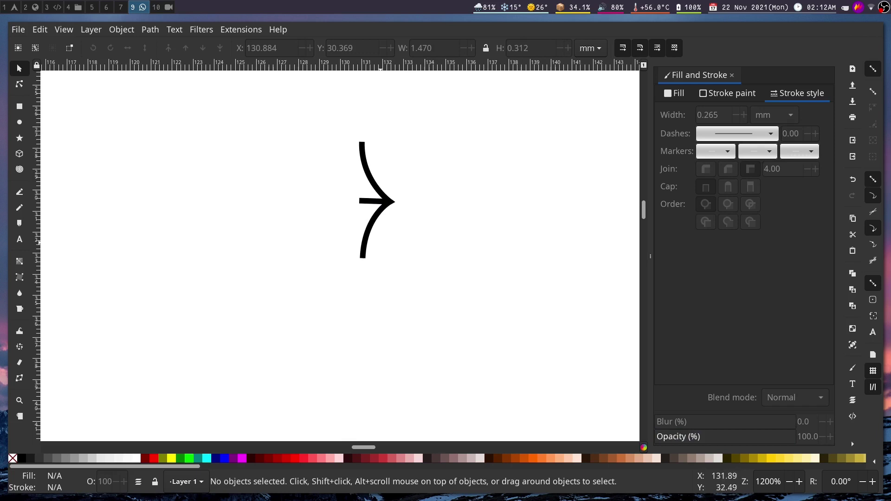
{"action": "left_click_drag", "start_coordinate": [357, 68], "coordinate": [420, 221]}
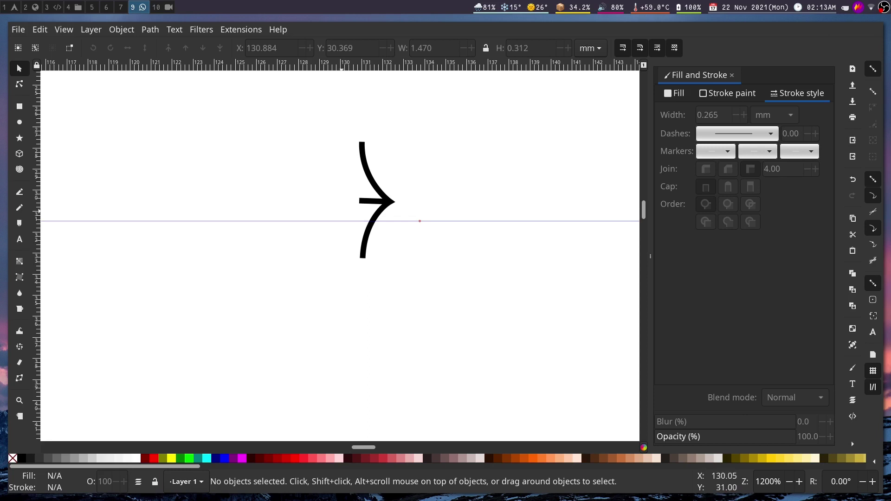
Move the short centre line's left end node slightly outward and down so the line runs horizontally.
{"action": "key", "text": "n"}
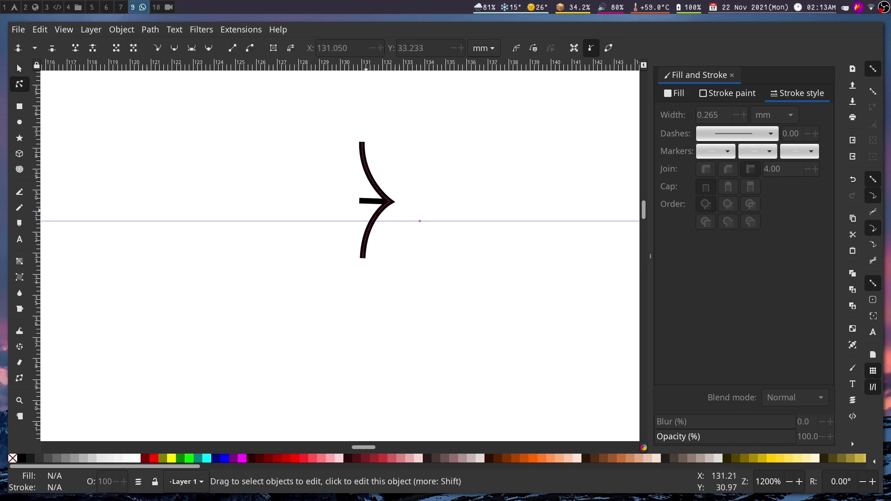
{"action": "left_click", "coordinate": [368, 201]}
{"action": "left_click_drag", "start_coordinate": [360, 200], "coordinate": [357, 202]}
{"action": "left_click", "coordinate": [19, 68]}
{"action": "key", "text": "Escape"}
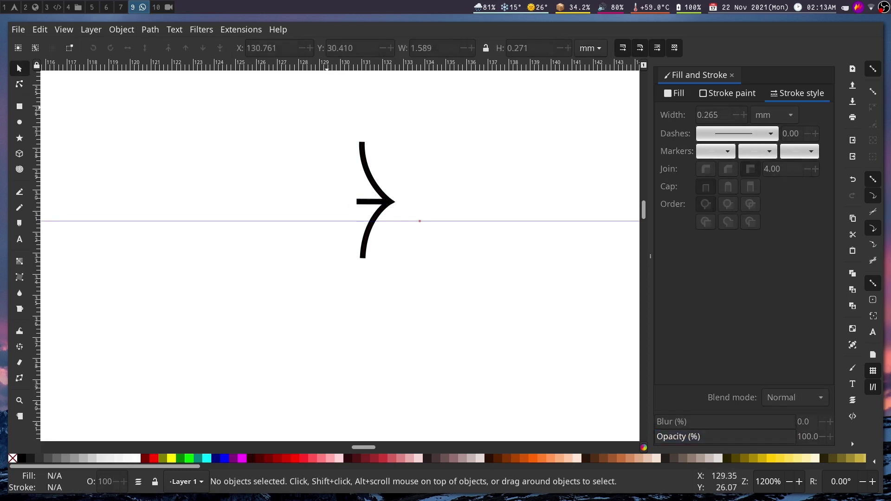
Group the curved arrowhead and its short centre line.
{"action": "left_click_drag", "start_coordinate": [326, 106], "coordinate": [413, 305]}
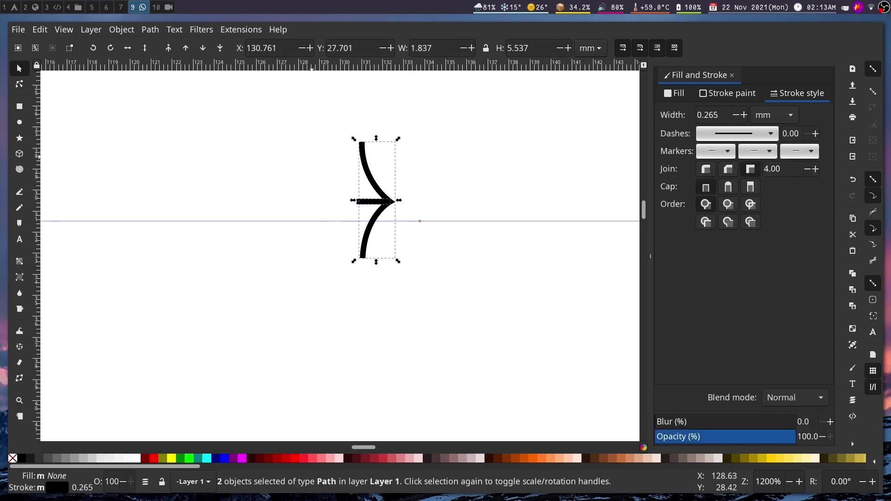
{"action": "left_click", "coordinate": [150, 30]}
{"action": "mouse_move", "coordinate": [122, 29]}
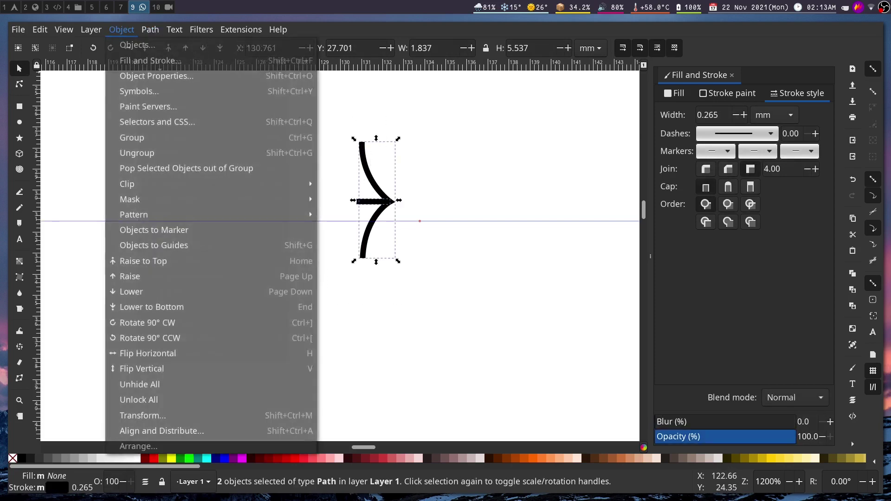
{"action": "left_click", "coordinate": [132, 138]}
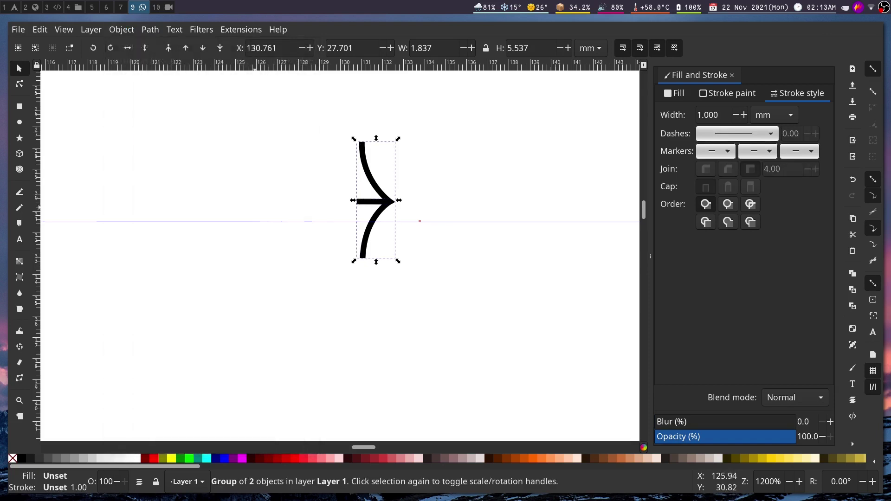
{"action": "key", "text": "Escape"}
Move the arrowhead group down so its centre line lies on the horizontal guide.
{"action": "left_click_drag", "start_coordinate": [325, 124], "coordinate": [418, 295]}
{"action": "left_click_drag", "start_coordinate": [391, 202], "coordinate": [396, 222]}
{"action": "key", "text": "Escape"}
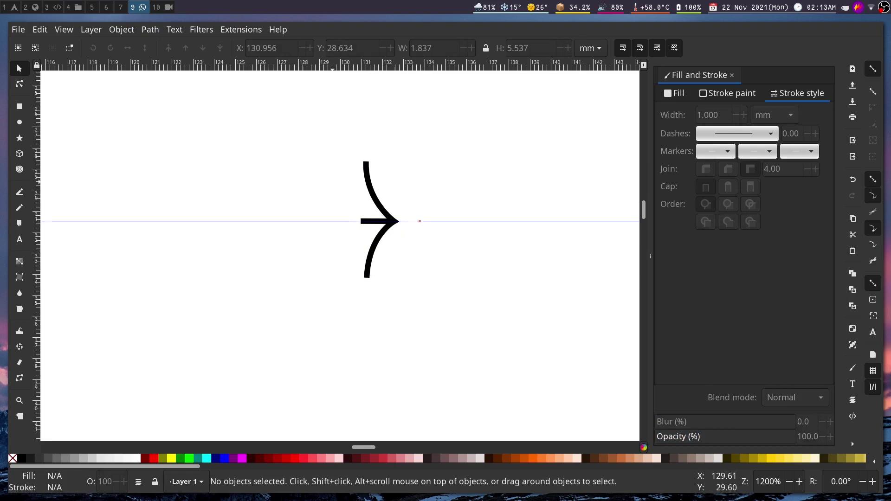
Convert the grouped arrowhead into a line marker.
{"action": "left_click", "coordinate": [374, 178]}
{"action": "left_click", "coordinate": [122, 29]}
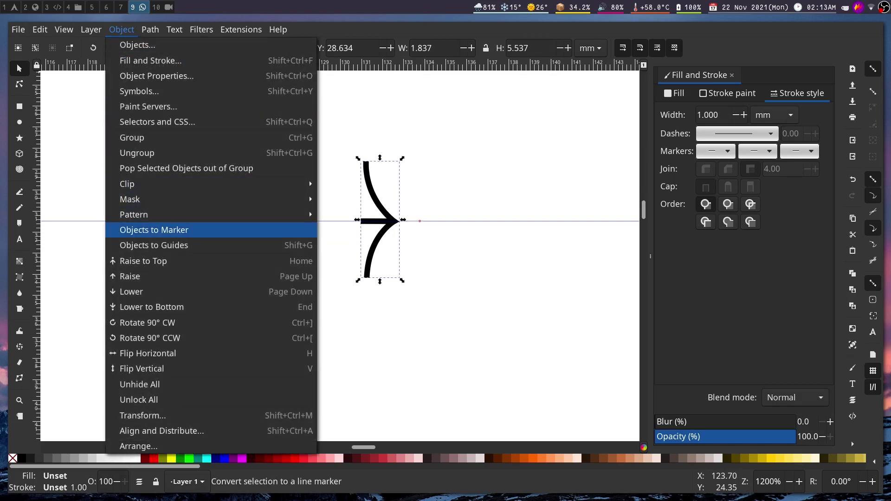
{"action": "key", "text": "Return"}
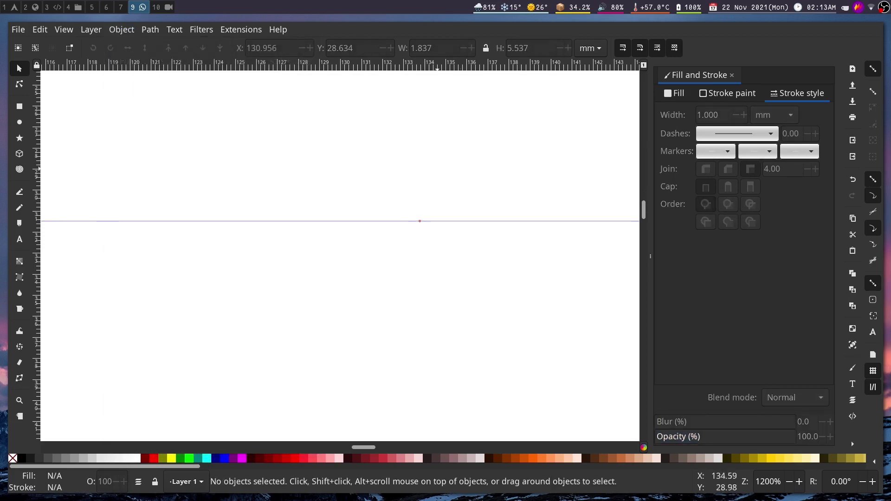
Apply the custom curved arrowhead as the end marker of the arrow between the Σ circle and the σ square.
{"action": "scroll", "coordinate": [356, 244], "scroll_direction": "down", "scroll_amount": 2, "text": "ctrl"}
{"action": "scroll", "coordinate": [356, 251], "scroll_direction": "down", "scroll_amount": 6}
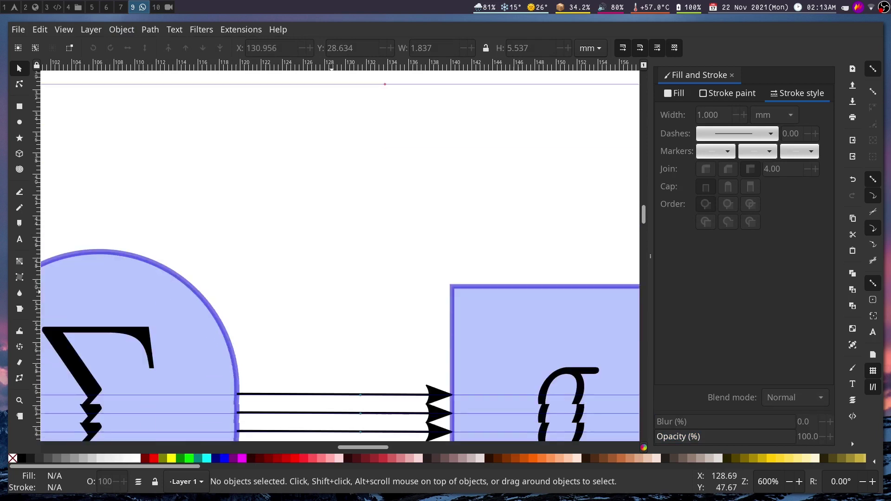
{"action": "scroll", "coordinate": [344, 129], "scroll_direction": "down", "scroll_amount": 4, "text": "ctrl"}
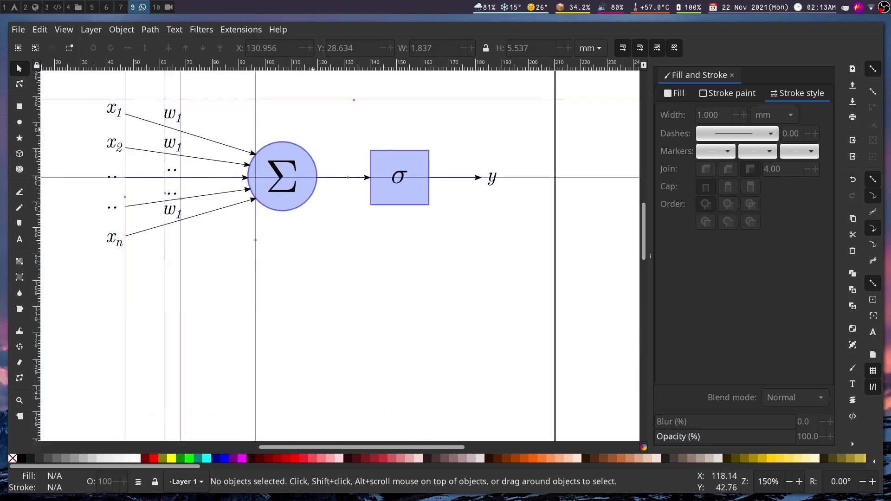
{"action": "scroll", "coordinate": [367, 179], "scroll_direction": "up", "scroll_amount": 6, "text": "ctrl"}
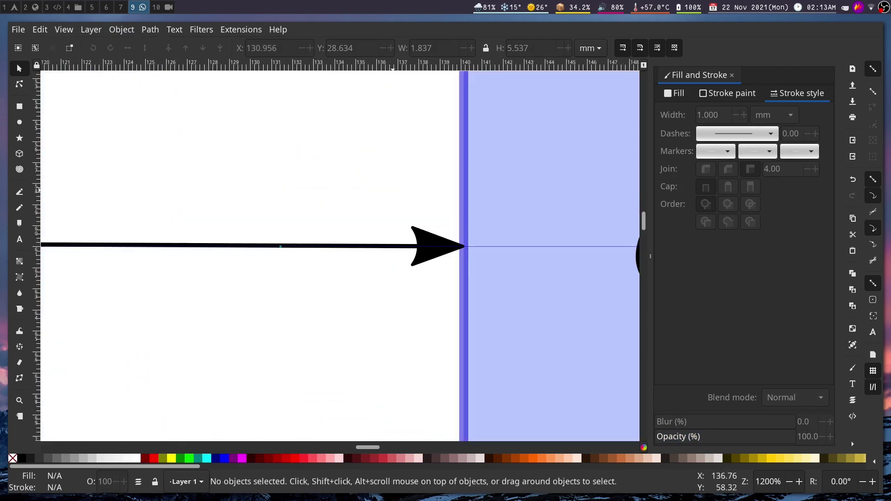
{"action": "left_click", "coordinate": [341, 195]}
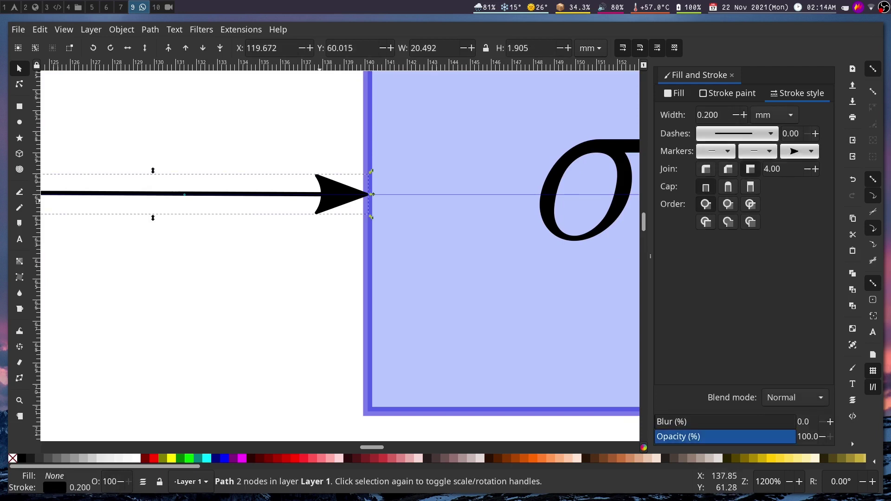
{"action": "left_click", "coordinate": [799, 151]}
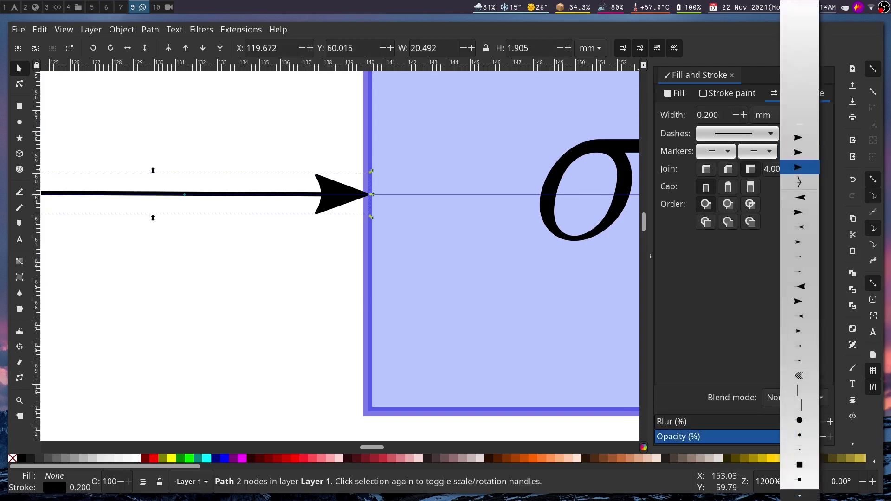
{"action": "left_click", "coordinate": [800, 183]}
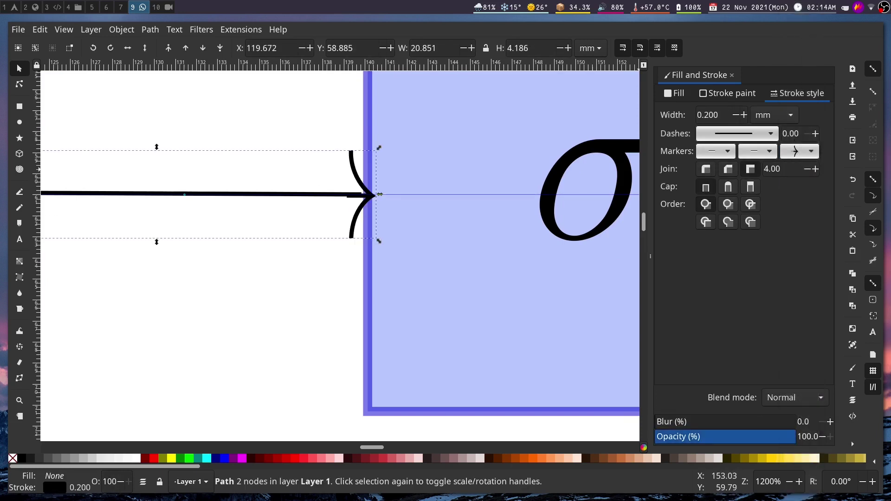
Undo the arrow's end marker change and the marker conversion, then return to the drawn arrowhead.
{"action": "left_click", "coordinate": [333, 275]}
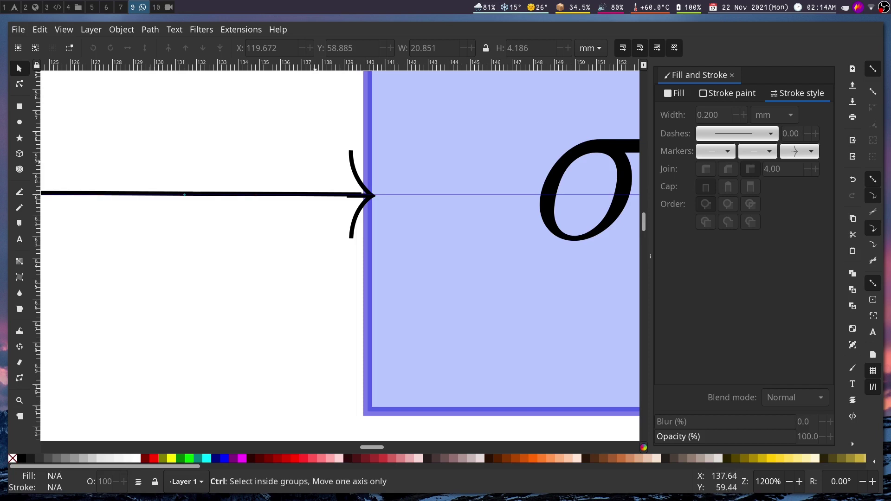
{"action": "scroll", "coordinate": [316, 195], "scroll_direction": "down", "scroll_amount": 6}
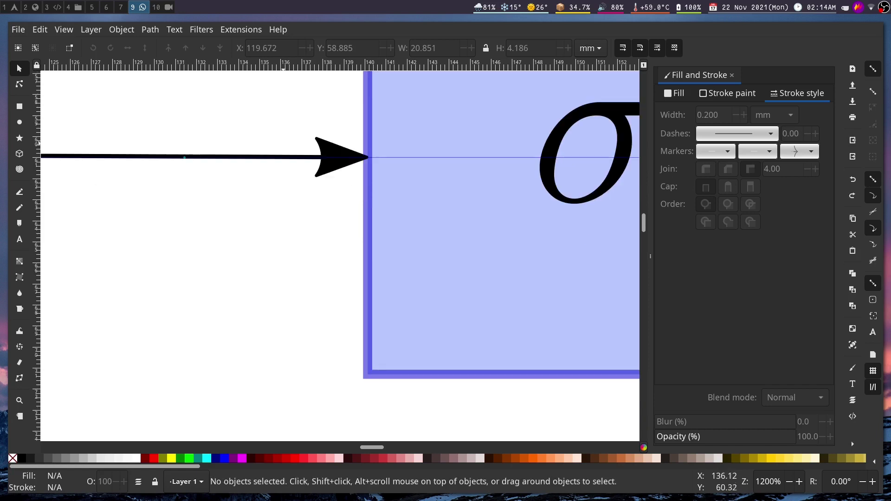
{"action": "left_click_drag", "start_coordinate": [280, 117], "coordinate": [322, 222]}
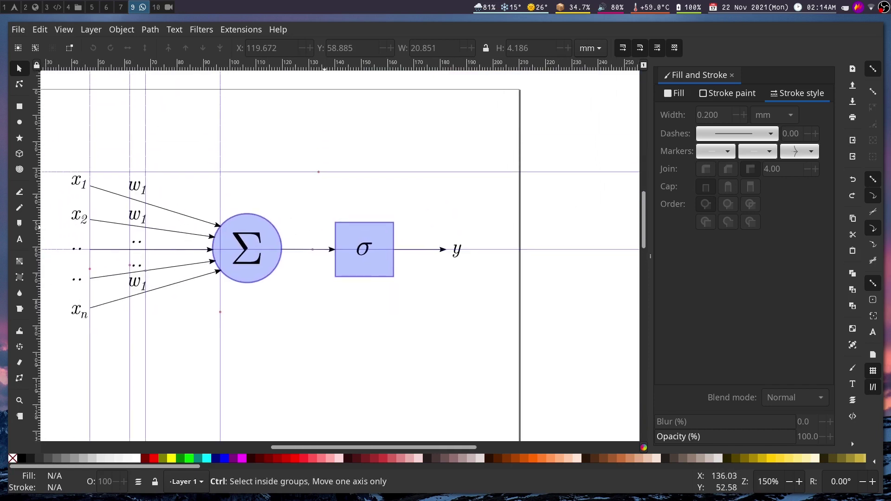
{"action": "scroll", "coordinate": [319, 172], "scroll_direction": "up", "scroll_amount": 8}
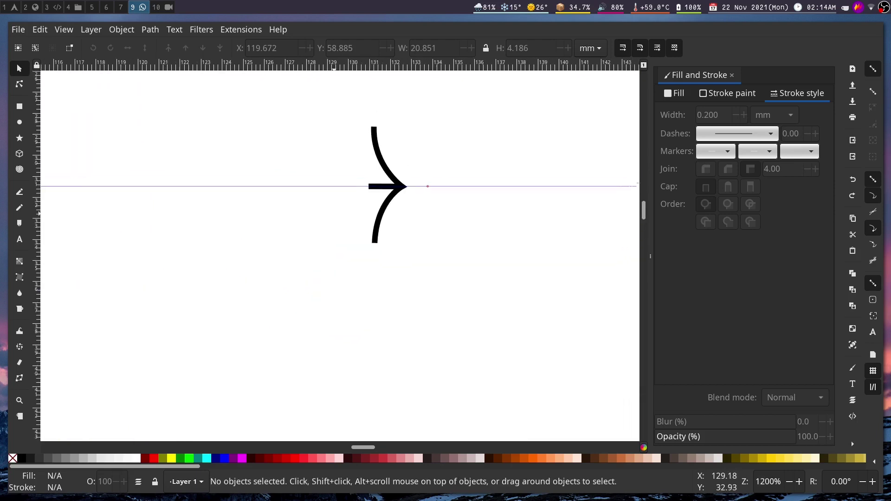
{"action": "left_click_drag", "start_coordinate": [351, 195], "coordinate": [305, 244]}
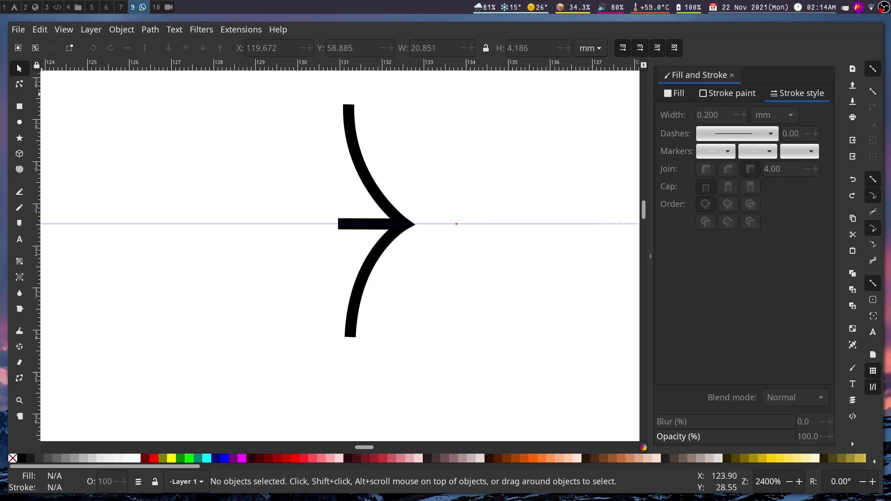
Shorten the arrowhead's curved arms by moving their upper and lower end nodes slightly towards the centre line.
{"action": "left_click", "coordinate": [19, 84]}
{"action": "left_click", "coordinate": [350, 110]}
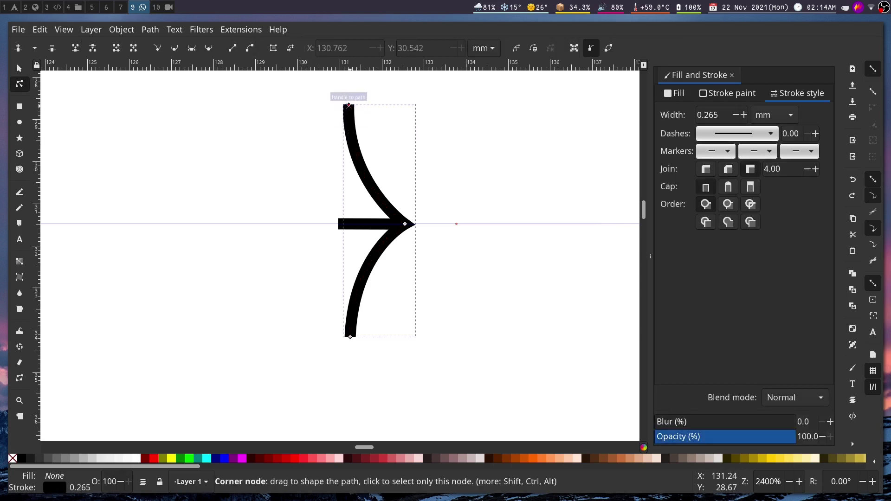
{"action": "left_click_drag", "start_coordinate": [349, 105], "coordinate": [350, 113]}
{"action": "left_click", "coordinate": [307, 152]}
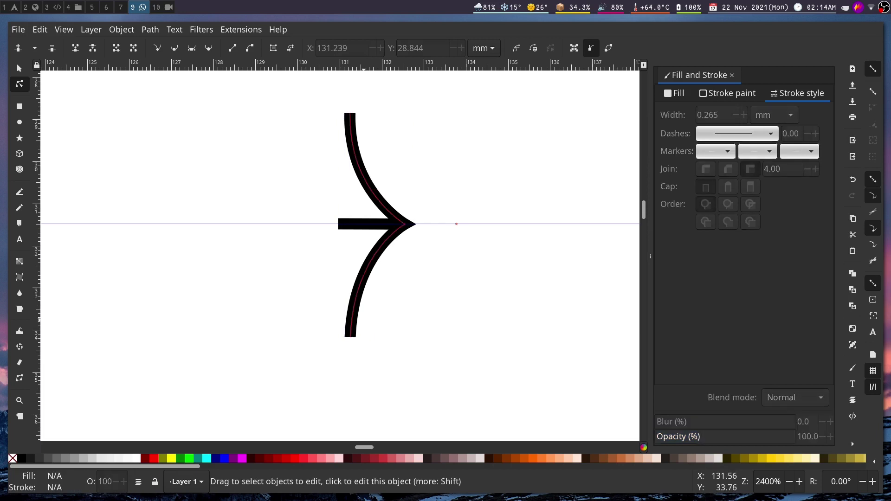
{"action": "left_click", "coordinate": [351, 333]}
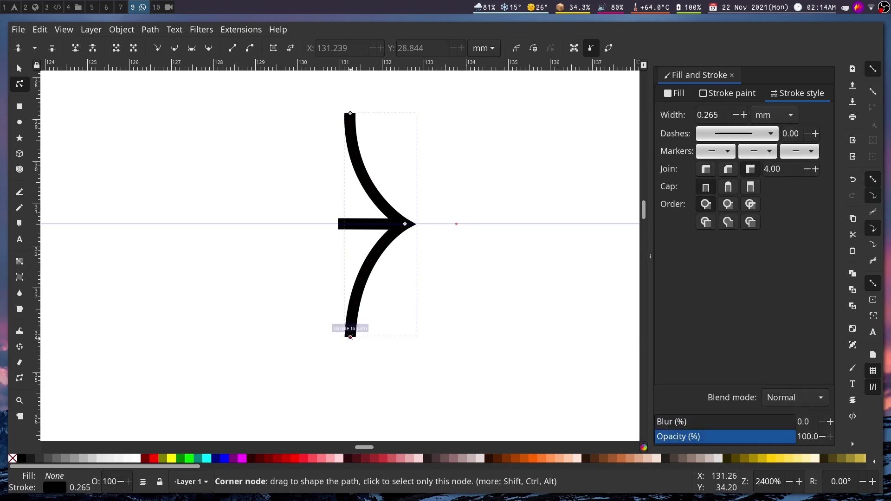
{"action": "left_click_drag", "start_coordinate": [351, 338], "coordinate": [350, 332]}
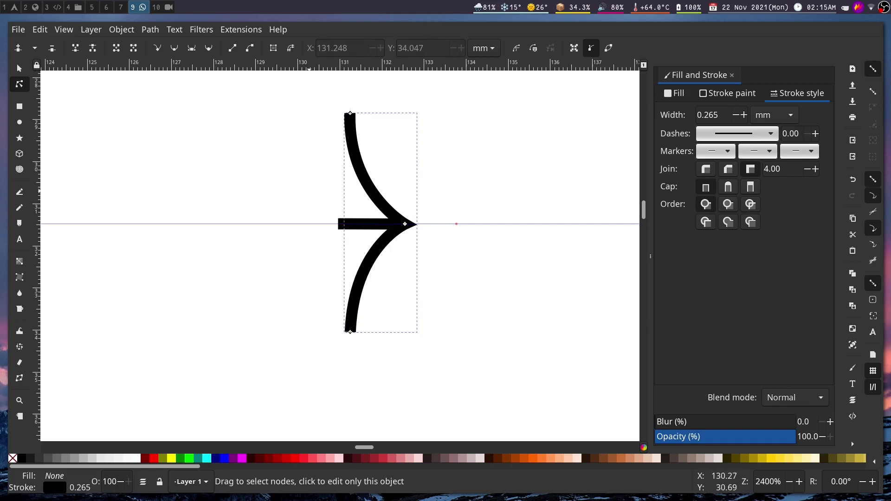
{"action": "key", "text": "s"}
{"action": "left_click", "coordinate": [266, 190]}
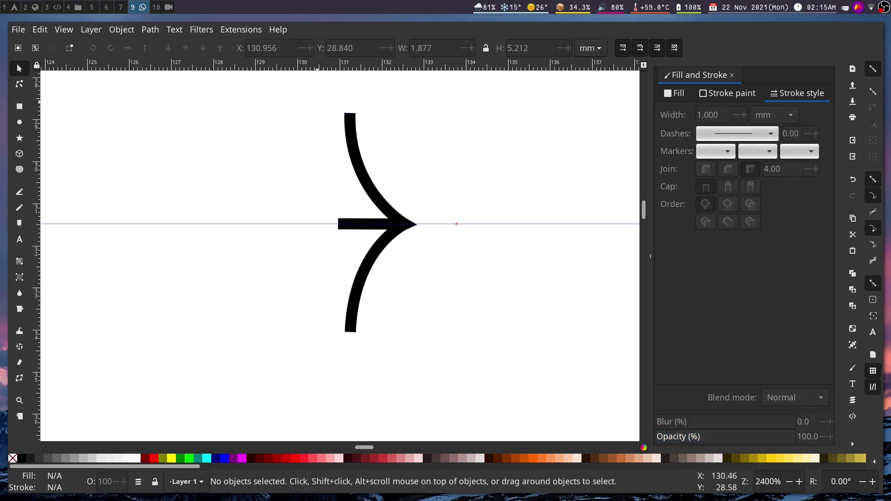
Ungroup and regroup the arrowhead's two paths, and convert the group into a line marker.
{"action": "left_click_drag", "start_coordinate": [319, 93], "coordinate": [422, 393]}
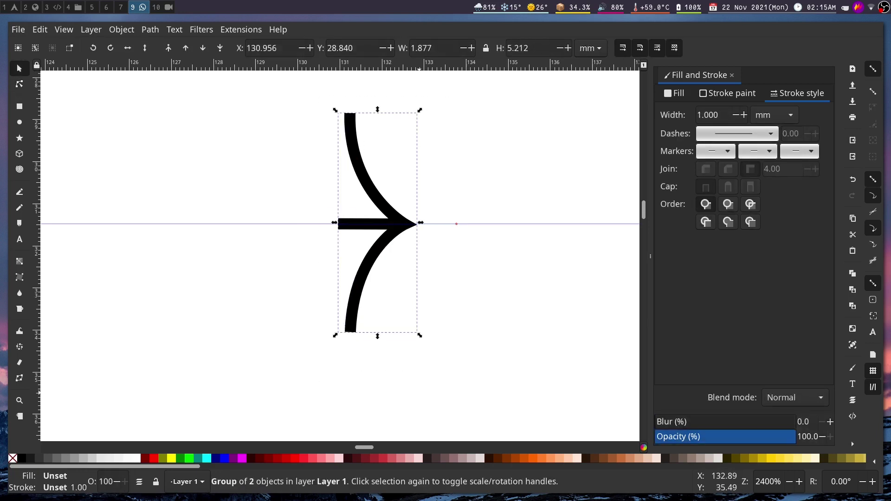
{"action": "key", "text": "ctrl+shift+g"}
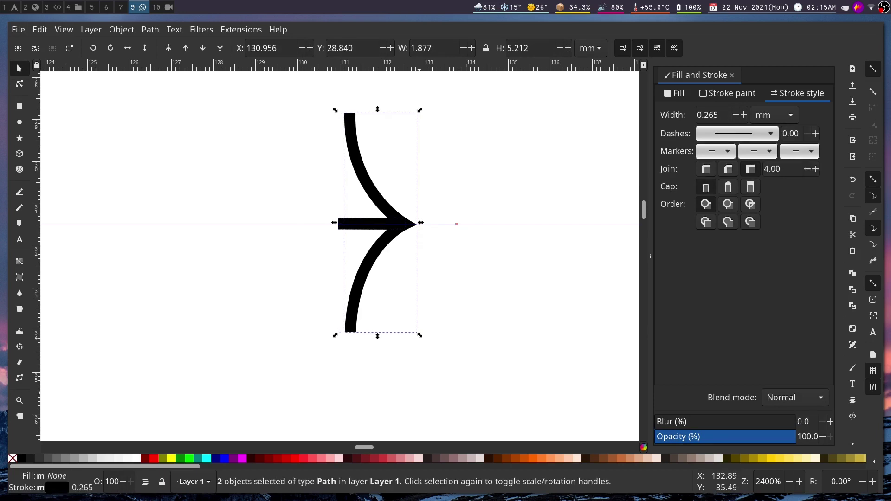
{"action": "key", "text": "ctrl+g"}
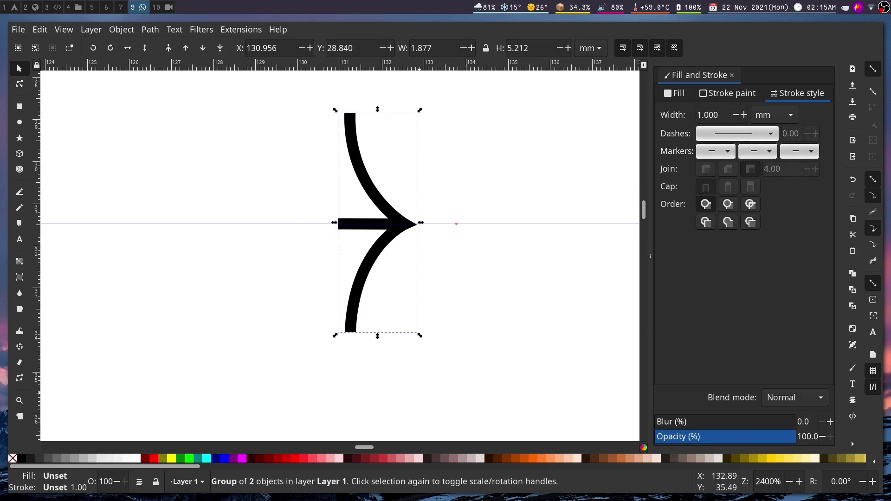
{"action": "left_click", "coordinate": [121, 29]}
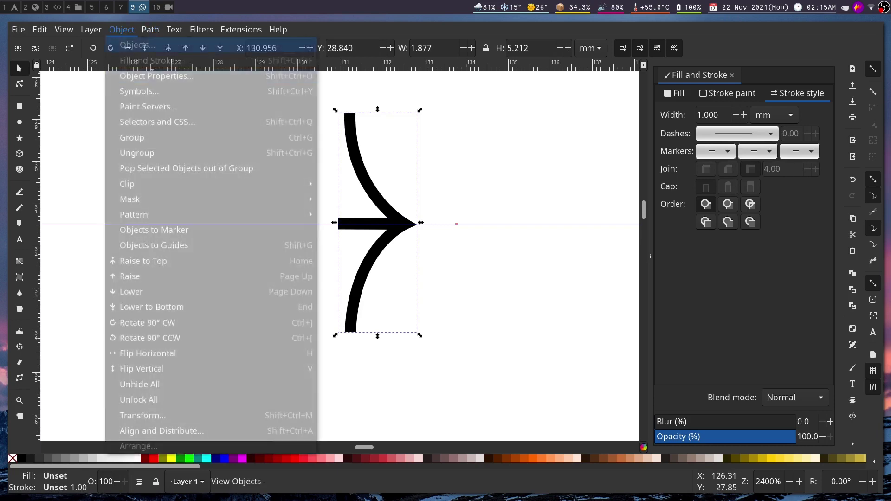
{"action": "left_click", "coordinate": [154, 230]}
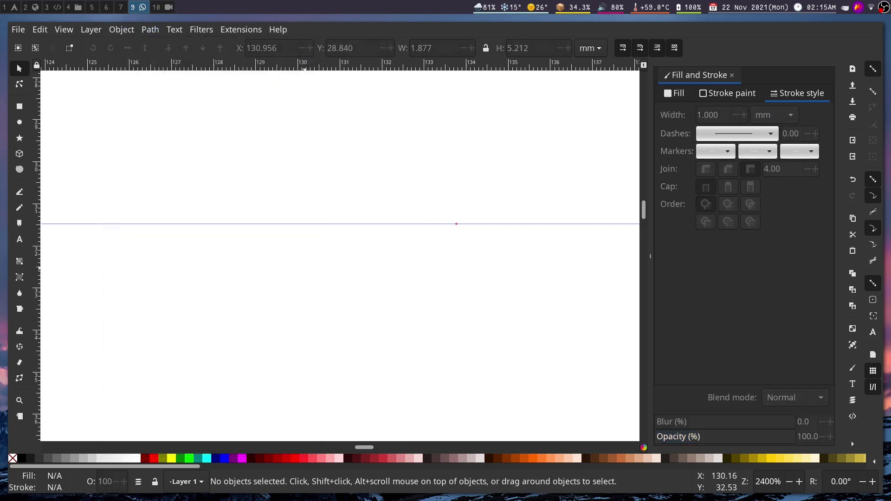
Set the end marker of the arrow joining the Σ circle to the σ square to the shortened custom arrowhead.
{"action": "scroll", "coordinate": [343, 277], "scroll_direction": "down", "scroll_amount": 6}
{"action": "scroll", "coordinate": [353, 277], "scroll_direction": "down", "scroll_amount": 6, "text": "ctrl"}
{"action": "scroll", "coordinate": [394, 342], "scroll_direction": "up", "scroll_amount": 3, "text": "ctrl"}
{"action": "scroll", "coordinate": [364, 284], "scroll_direction": "down", "scroll_amount": 7}
{"action": "left_click", "coordinate": [377, 209]}
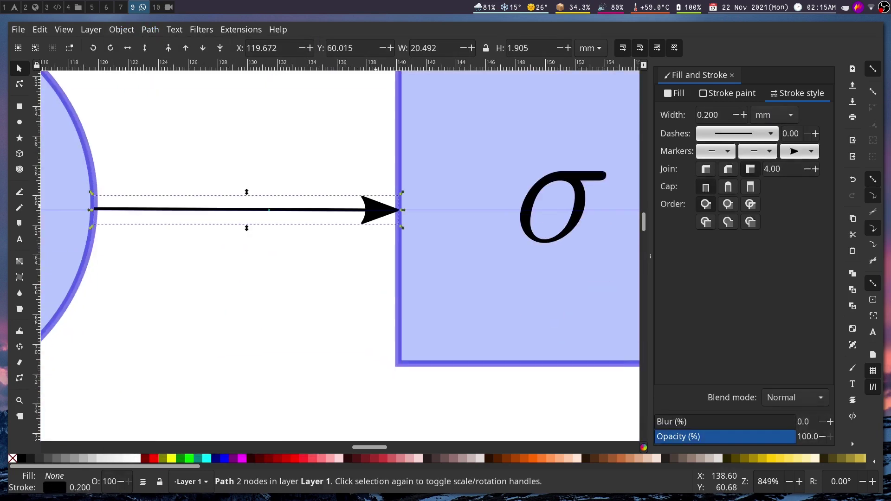
{"action": "left_click", "coordinate": [800, 151]}
{"action": "left_click", "coordinate": [801, 182]}
{"action": "key", "text": "Escape"}
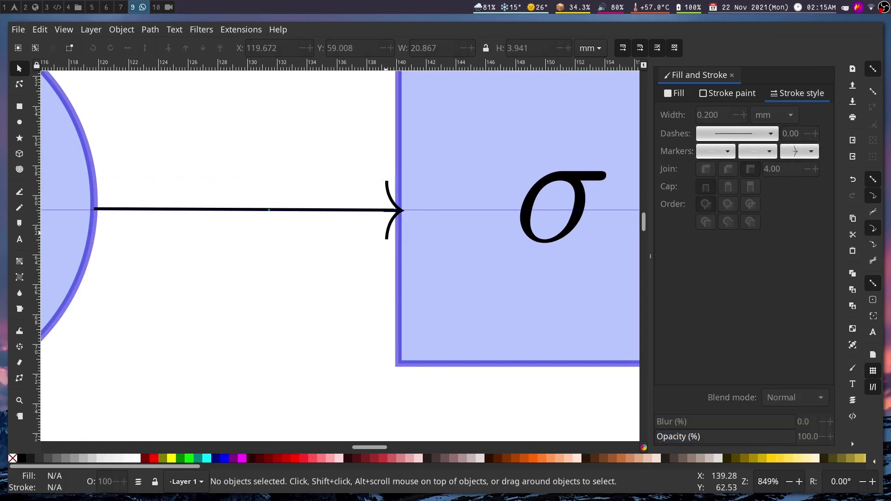
Examine the custom arrowhead at the σ square both up close and within the whole perceptron diagram.
{"action": "scroll", "coordinate": [393, 223], "scroll_direction": "up", "scroll_amount": 3, "text": "ctrl"}
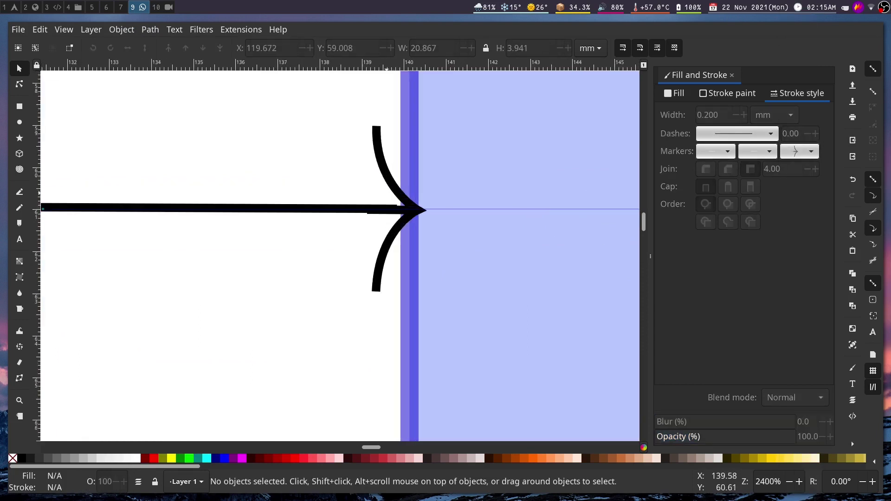
{"action": "scroll", "coordinate": [360, 223], "scroll_direction": "down", "scroll_amount": 8, "text": "ctrl"}
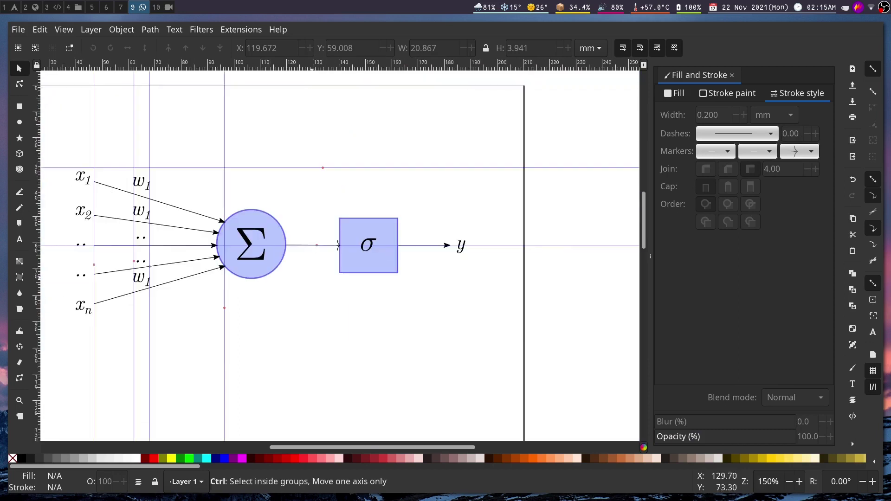
{"action": "left_click_drag", "start_coordinate": [311, 275], "coordinate": [395, 235]}
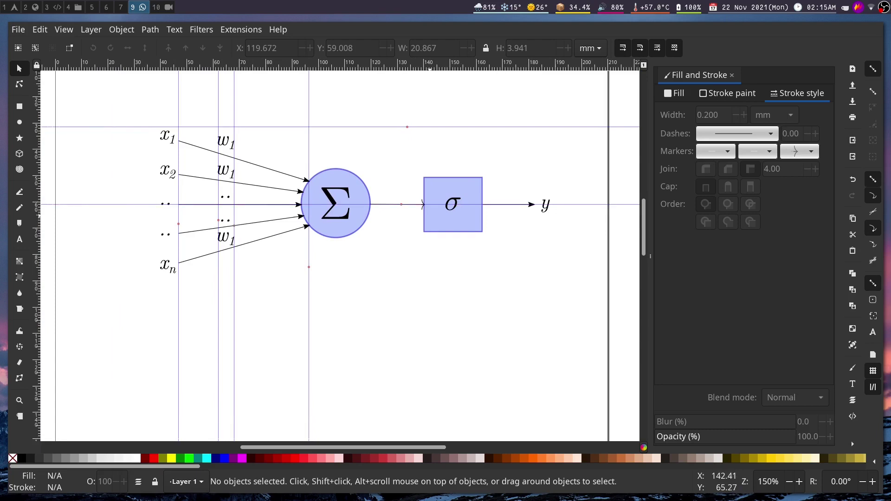
{"action": "scroll", "coordinate": [425, 204], "scroll_direction": "up", "scroll_amount": 6, "text": "ctrl"}
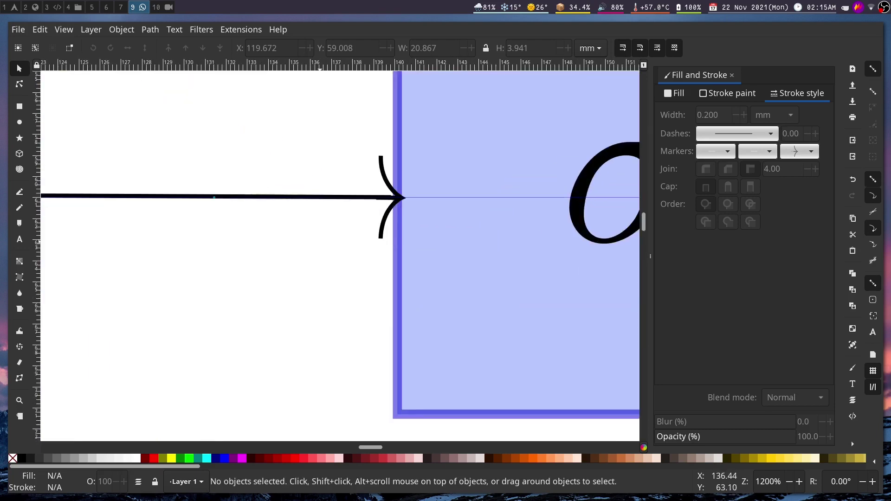
{"action": "scroll", "coordinate": [341, 230], "scroll_direction": "up", "scroll_amount": 2, "text": "ctrl"}
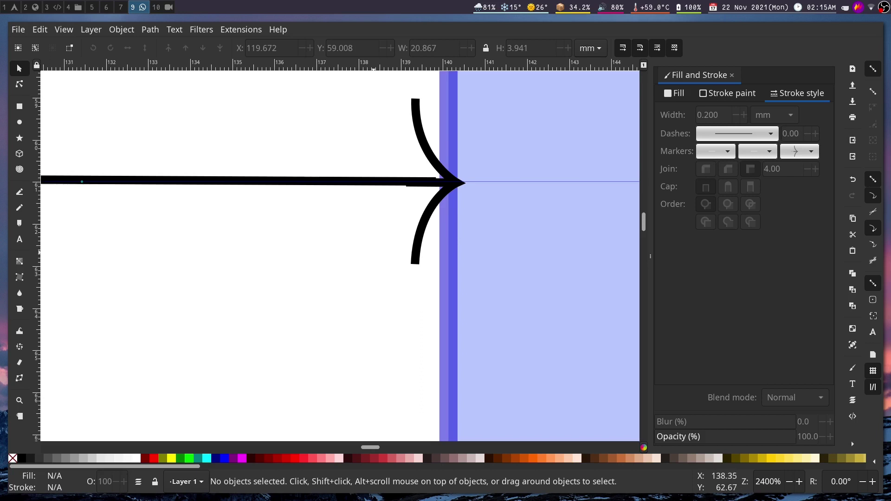
{"action": "scroll", "coordinate": [367, 232], "scroll_direction": "down", "scroll_amount": 4, "text": "ctrl"}
{"action": "scroll", "coordinate": [325, 232], "scroll_direction": "up", "scroll_amount": 2, "text": "ctrl"}
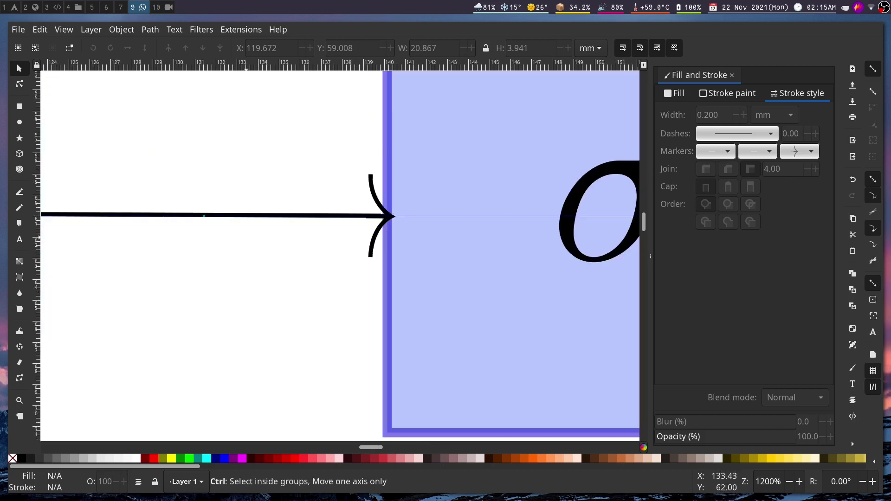
Move the end node of the arrow between the Σ circle and σ square back so its tip meets the square's border.
{"action": "scroll", "coordinate": [317, 194], "scroll_direction": "up", "scroll_amount": 2, "text": "ctrl"}
{"action": "key", "text": "n"}
{"action": "left_click", "coordinate": [445, 238]}
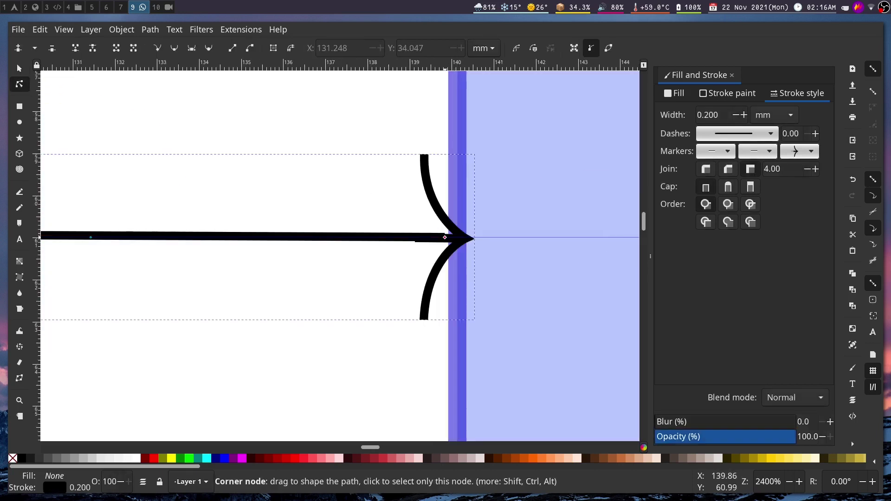
{"action": "left_click_drag", "start_coordinate": [444, 237], "coordinate": [421, 237]}
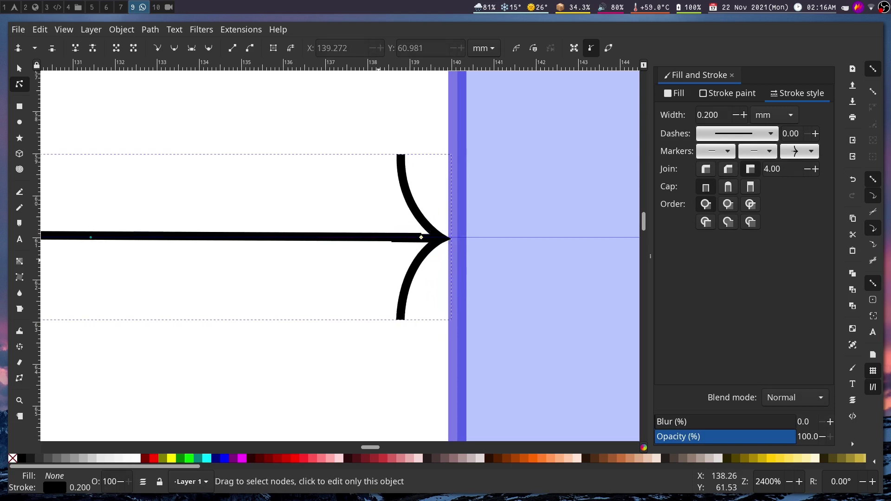
{"action": "key", "text": "Escape"}
{"action": "scroll", "coordinate": [354, 253], "scroll_direction": "down", "scroll_amount": 7, "text": "ctrl"}
{"action": "scroll", "coordinate": [336, 272], "scroll_direction": "up", "scroll_amount": 7, "text": "ctrl"}
{"action": "left_click_drag", "start_coordinate": [394, 274], "coordinate": [381, 314]}
{"action": "left_click", "coordinate": [380, 200]}
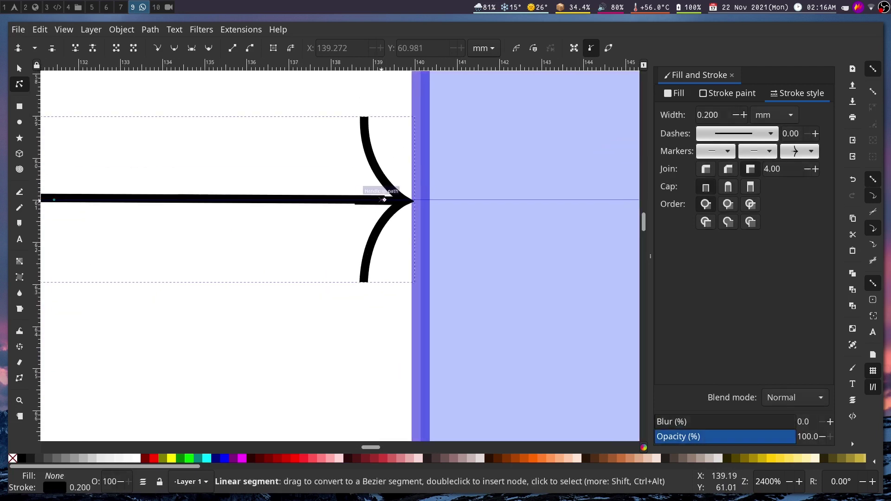
{"action": "left_click_drag", "start_coordinate": [384, 200], "coordinate": [397, 200]}
{"action": "scroll", "coordinate": [361, 284], "scroll_direction": "down", "scroll_amount": 6, "text": "ctrl"}
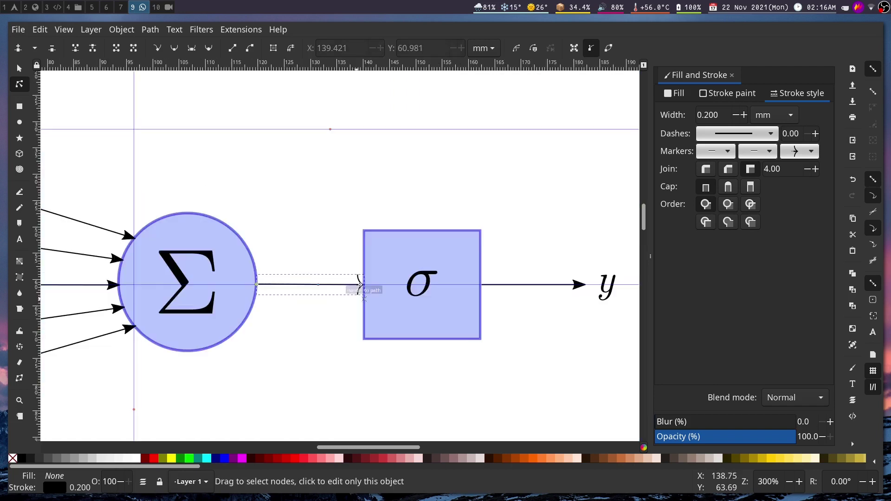
{"action": "key", "text": "Escape"}
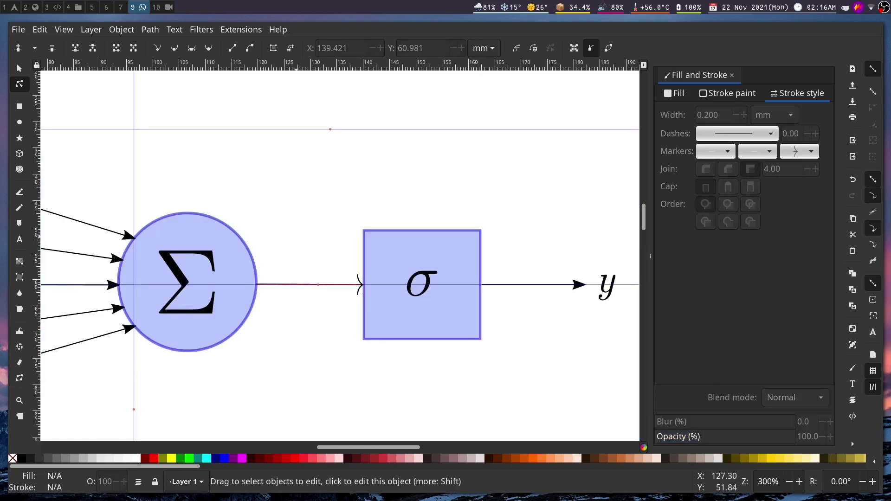
Paste the style with the custom arrowhead onto the output arrow from the σ square to y.
{"action": "scroll", "coordinate": [436, 142], "scroll_direction": "left", "scroll_amount": 6}
{"action": "scroll", "coordinate": [436, 142], "scroll_direction": "down", "scroll_amount": 1}
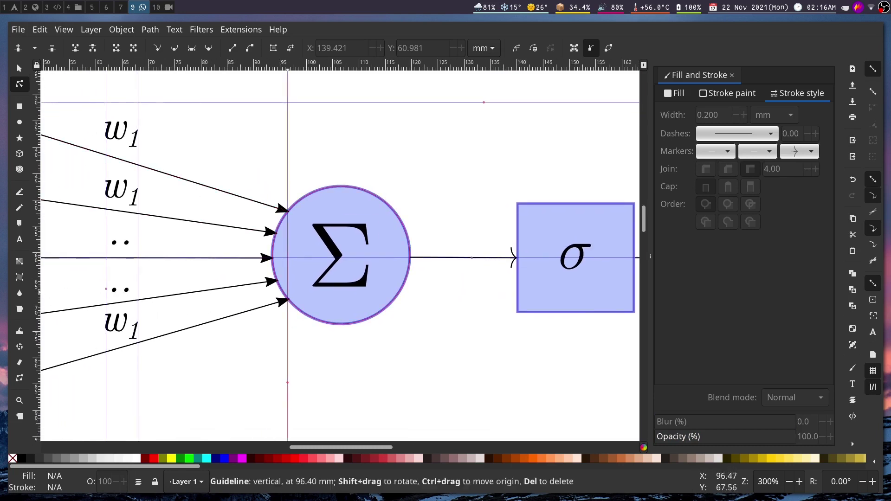
{"action": "scroll", "coordinate": [336, 255], "scroll_direction": "right", "scroll_amount": 5}
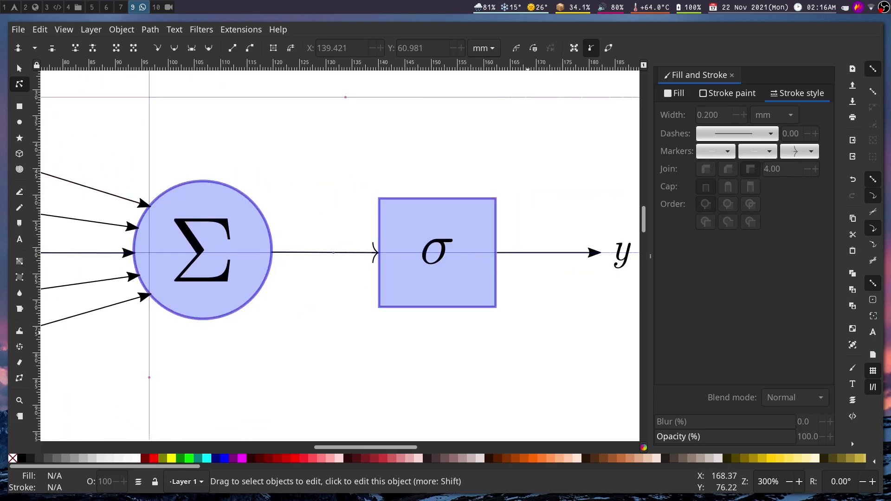
{"action": "scroll", "coordinate": [336, 255], "scroll_direction": "right", "scroll_amount": 4}
{"action": "scroll", "coordinate": [339, 253], "scroll_direction": "left", "scroll_amount": 2}
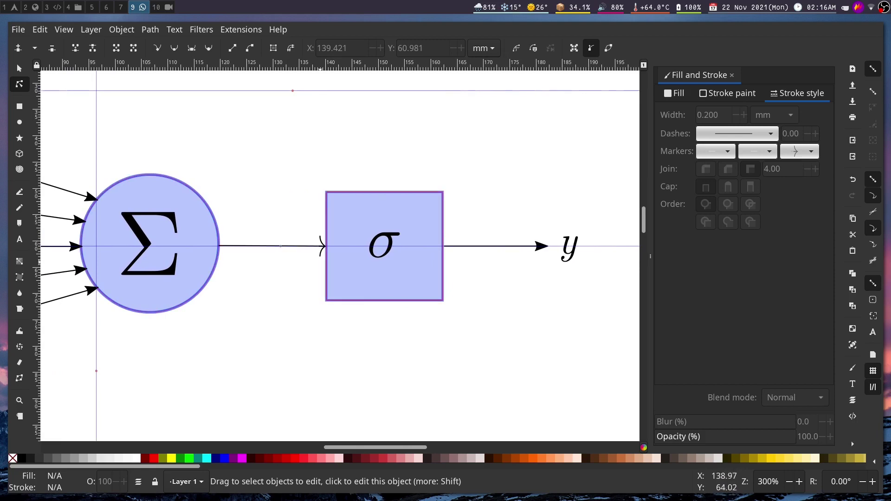
{"action": "scroll", "coordinate": [339, 253], "scroll_direction": "left", "scroll_amount": 5}
{"action": "scroll", "coordinate": [339, 253], "scroll_direction": "up", "scroll_amount": 1}
{"action": "scroll", "coordinate": [404, 209], "scroll_direction": "right", "scroll_amount": 3}
{"action": "scroll", "coordinate": [632, 292], "scroll_direction": "up", "scroll_amount": 4}
{"action": "left_click", "coordinate": [431, 158]}
{"action": "key", "text": "ctrl+shift+v"}
{"action": "left_click", "coordinate": [377, 276]}
Paste the style with the custom arrowhead onto all five input arrows leading into the Σ circle.
{"action": "scroll", "coordinate": [377, 275], "scroll_direction": "down", "scroll_amount": 2}
{"action": "scroll", "coordinate": [418, 266], "scroll_direction": "left", "scroll_amount": 10}
{"action": "left_click", "coordinate": [434, 223], "text": "shift"}
{"action": "left_click", "coordinate": [415, 270], "text": "shift"}
{"action": "left_click", "coordinate": [409, 321], "text": "shift"}
{"action": "left_click", "coordinate": [418, 367], "text": "shift"}
{"action": "left_click", "coordinate": [431, 408], "text": "shift"}
{"action": "key", "text": "ctrl+shift+v"}
{"action": "left_click", "coordinate": [518, 156]}
{"action": "scroll", "coordinate": [518, 156], "scroll_direction": "up", "scroll_amount": 1}
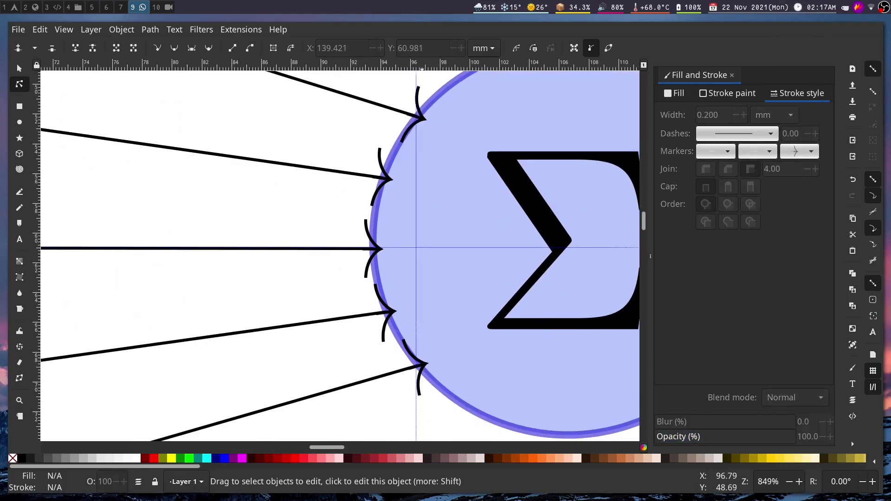
Pull the end nodes of the five input arrows back slightly so their tips meet the Σ circle's outline.
{"action": "left_click_drag", "start_coordinate": [417, 117], "coordinate": [406, 116]}
{"action": "left_click_drag", "start_coordinate": [383, 178], "coordinate": [372, 176]}
{"action": "left_click_drag", "start_coordinate": [373, 249], "coordinate": [362, 249]}
{"action": "left_click_drag", "start_coordinate": [386, 312], "coordinate": [375, 315]}
{"action": "left_click", "coordinate": [418, 365]}
{"action": "left_click_drag", "start_coordinate": [418, 365], "coordinate": [406, 368]}
{"action": "key", "text": "Escape"}
Hide the guides so that only the perceptron diagram shows on the canvas.
{"action": "scroll", "coordinate": [436, 285], "scroll_direction": "down", "scroll_amount": 5}
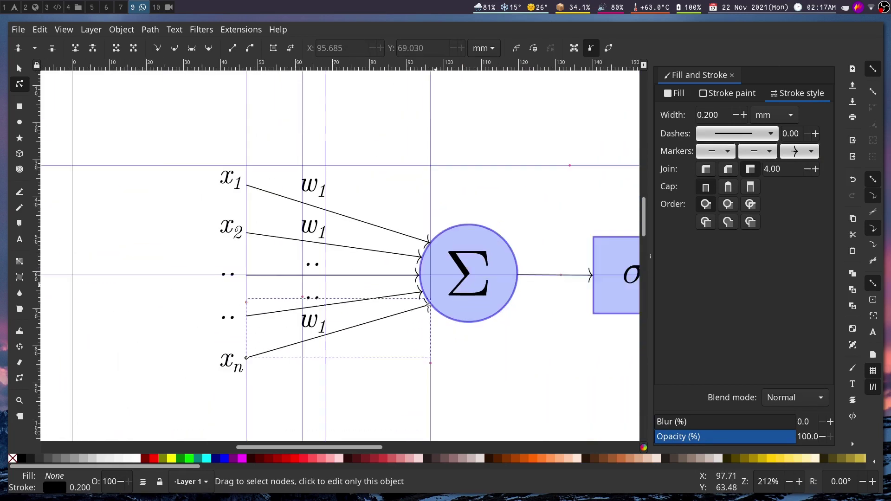
{"action": "scroll", "coordinate": [488, 347], "scroll_direction": "up", "scroll_amount": 1}
{"action": "key", "text": "Escape"}
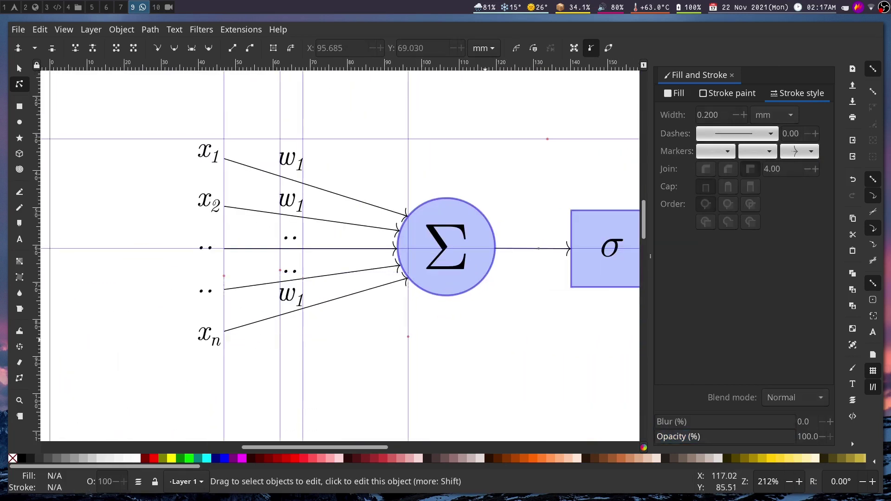
{"action": "scroll", "coordinate": [506, 330], "scroll_direction": "right", "scroll_amount": 5}
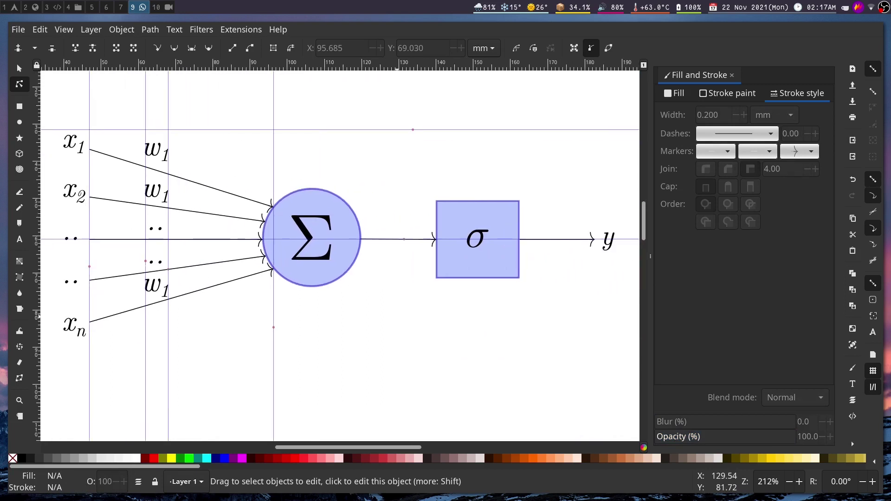
{"action": "left_click", "coordinate": [63, 29]}
{"action": "left_click", "coordinate": [79, 151]}
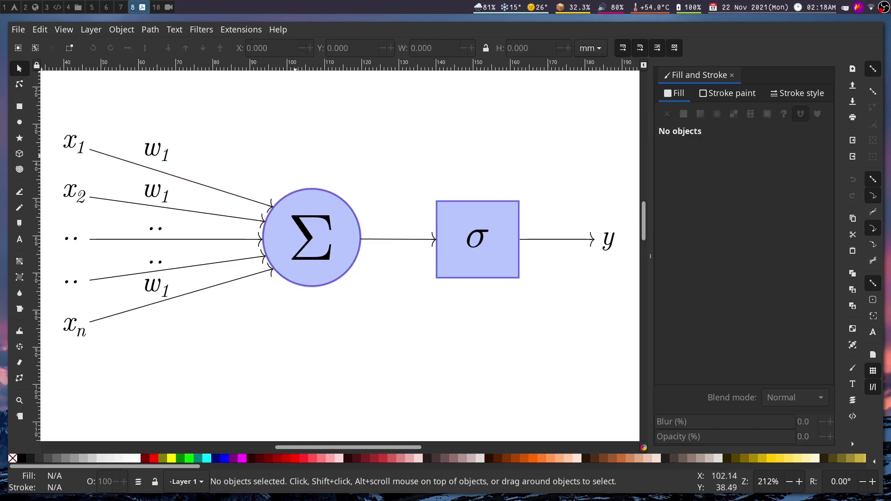
Duplicate the x1 input label and move the copy straight up by about 8 mm.
{"action": "left_click_drag", "start_coordinate": [284, 141], "coordinate": [370, 156]}
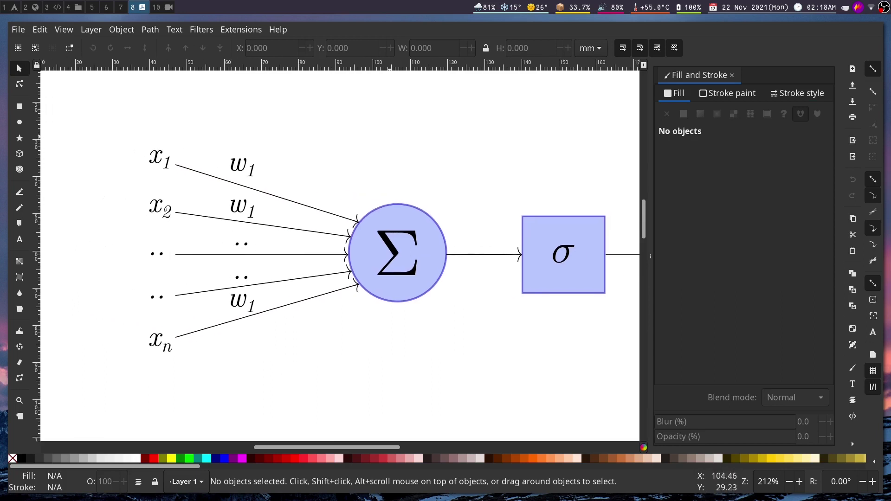
{"action": "scroll", "coordinate": [397, 209], "scroll_direction": "left", "scroll_amount": 3}
{"action": "left_click", "coordinate": [202, 166]}
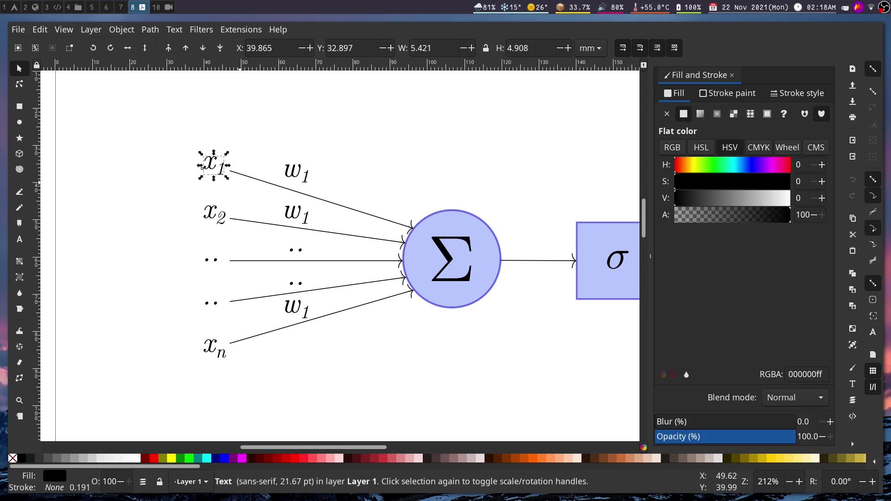
{"action": "key", "text": "Up"}
{"action": "key", "text": "Up"}
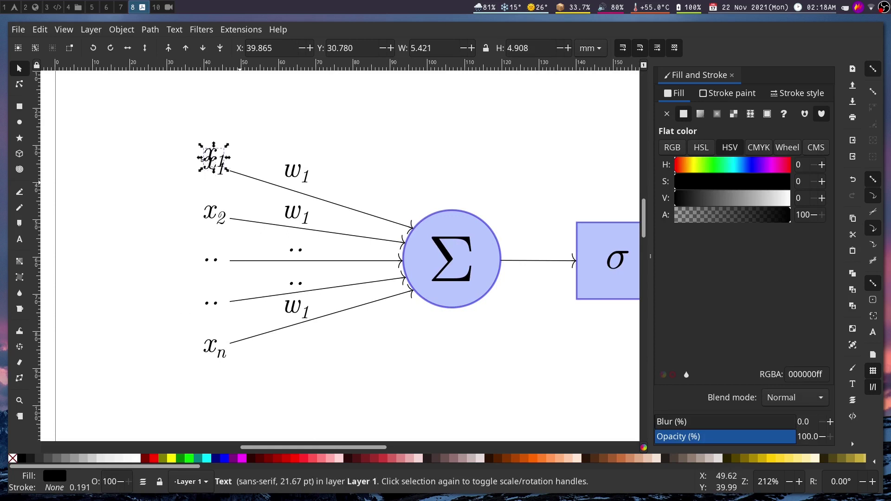
{"action": "key", "text": "Up"}
{"action": "key", "text": "Up"}
{"action": "key", "text": "Up"}
{"action": "key", "text": "Up"}
{"action": "key", "text": "Up"}
{"action": "key", "text": "Up"}
{"action": "key", "text": "Up"}
{"action": "key", "text": "Up"}
{"action": "key", "text": "Up"}
{"action": "key", "text": "Up"}
{"action": "key", "text": "Up"}
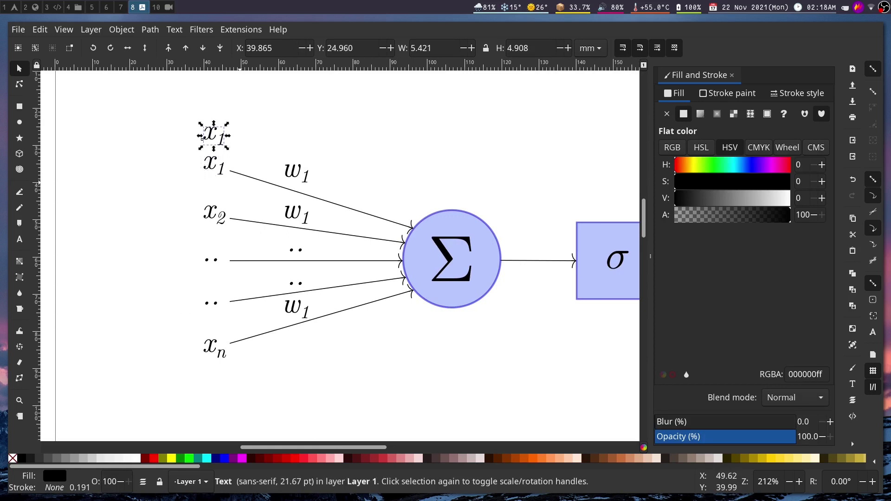
Replace the text of the copied label above x1 with "Inputs".
{"action": "key", "text": "t"}
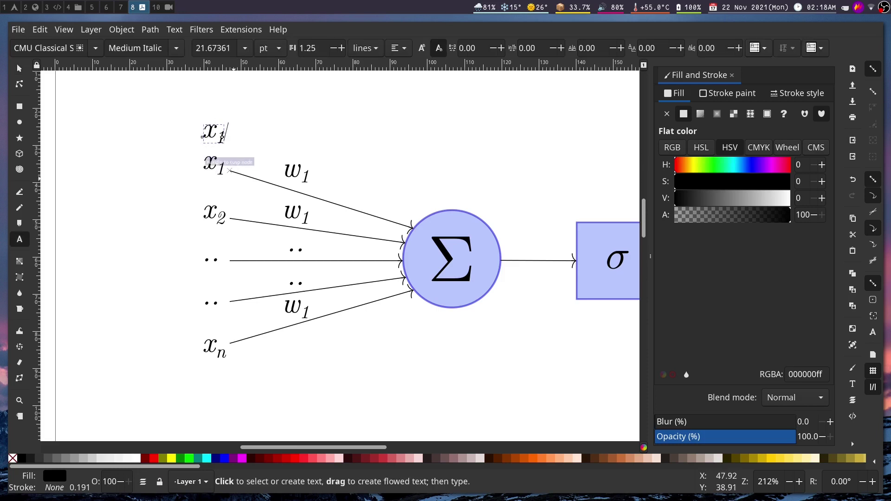
{"action": "key", "text": "ctrl+a"}
{"action": "type", "text": "Inputs"}
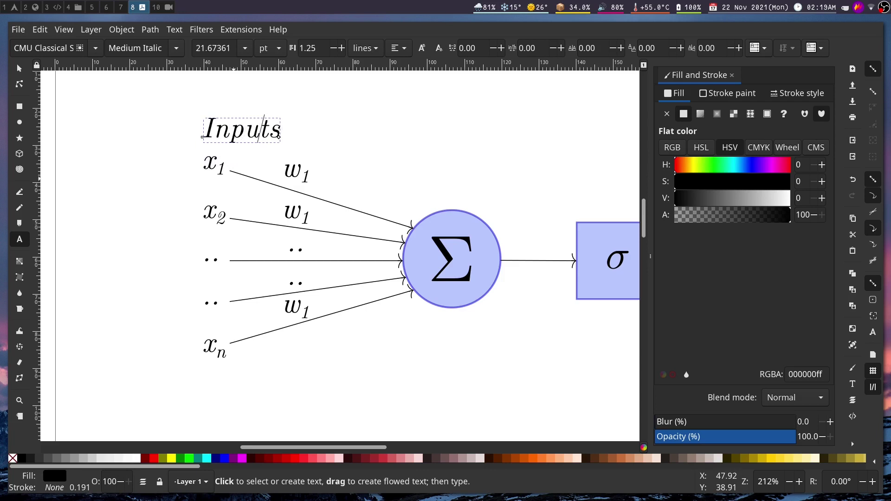
{"action": "key", "text": "Escape"}
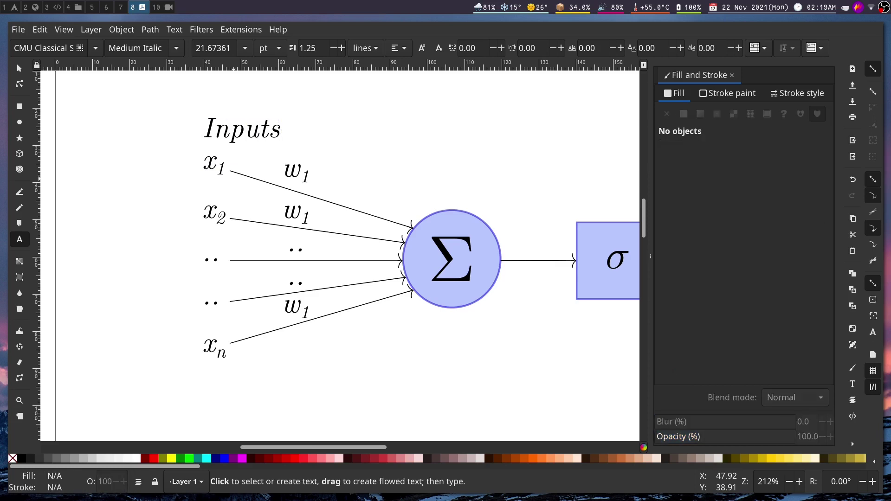
Scale the Inputs label down to about 15.9 pt and nudge it slightly left and up.
{"action": "left_click", "coordinate": [19, 69]}
{"action": "left_click", "coordinate": [262, 130]}
{"action": "left_click_drag", "start_coordinate": [284, 115], "coordinate": [263, 124]}
{"action": "key", "text": "Left"}
{"action": "key", "text": "Left"}
{"action": "key", "text": "Left"}
{"action": "key", "text": "Left"}
{"action": "key", "text": "Up"}
{"action": "key", "text": "Up"}
{"action": "key", "text": "Up"}
{"action": "key", "text": "Left"}
{"action": "key", "text": "Left"}
{"action": "key", "text": "Left"}
{"action": "key", "text": "Escape"}
Duplicate the Inputs label and move the copy right and slightly down, above the first w1 label.
{"action": "left_click", "coordinate": [212, 130]}
{"action": "key", "text": "Right"}
{"action": "key", "text": "Right"}
{"action": "key", "text": "Right"}
{"action": "key", "text": "Right"}
{"action": "key", "text": "Right"}
{"action": "key", "text": "Right"}
{"action": "key", "text": "Right"}
{"action": "key", "text": "Right"}
{"action": "key", "text": "Right"}
{"action": "key", "text": "Right"}
{"action": "key", "text": "Right"}
{"action": "key", "text": "Right"}
{"action": "key", "text": "shift+Right"}
{"action": "key", "text": "shift+Right"}
{"action": "key", "text": "shift+Right"}
{"action": "key", "text": "Down"}
{"action": "key", "text": "Down"}
{"action": "key", "text": "Down"}
{"action": "key", "text": "Down"}
{"action": "key", "text": "Down"}
{"action": "key", "text": "Down"}
{"action": "key", "text": "Down"}
{"action": "key", "text": "Left"}
{"action": "key", "text": "Left"}
Replace the text of the copied label above w1 with "Weights".
{"action": "double_click", "coordinate": [299, 150]}
{"action": "key", "text": "ctrl+a"}
{"action": "type", "text": "Weights"}
{"action": "key", "text": "Escape"}
Move the Inputs label slightly higher above the x1 label.
{"action": "left_click", "coordinate": [19, 69]}
{"action": "left_click_drag", "start_coordinate": [189, 132], "coordinate": [187, 115]}
{"action": "key", "text": "Escape"}
Place a copy of the Weights label above the Σ circle and change its text to "Sum".
{"action": "left_click_drag", "start_coordinate": [277, 131], "coordinate": [425, 166]}
{"action": "key", "text": "ctrl+d"}
{"action": "key", "text": "t"}
{"action": "key", "text": "shift+Left"}
{"action": "key", "text": "shift+Left"}
{"action": "key", "text": "shift+Left"}
{"action": "key", "text": "shift+Left"}
{"action": "key", "text": "shift+Left"}
{"action": "key", "text": "shift+Left"}
{"action": "key", "text": "shift+Left"}
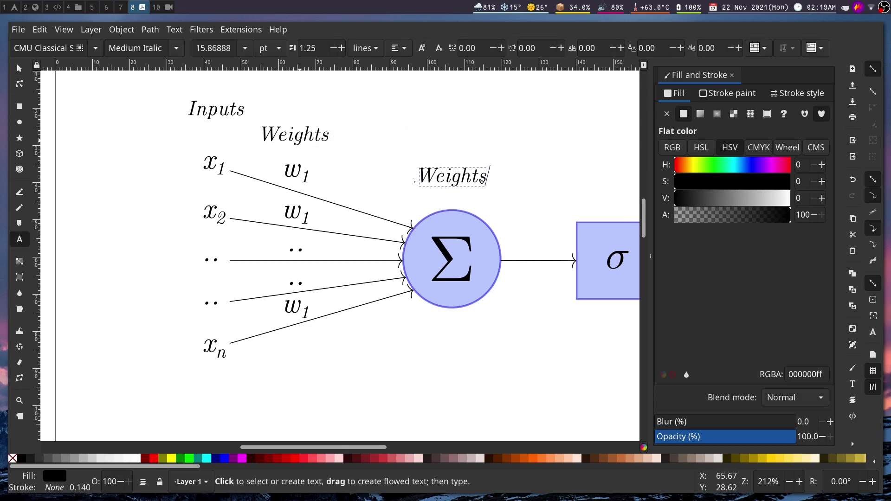
{"action": "type", "text": "Sum"}
{"action": "key", "text": "Escape"}
{"action": "key", "text": "s"}
{"action": "left_click", "coordinate": [439, 181]}
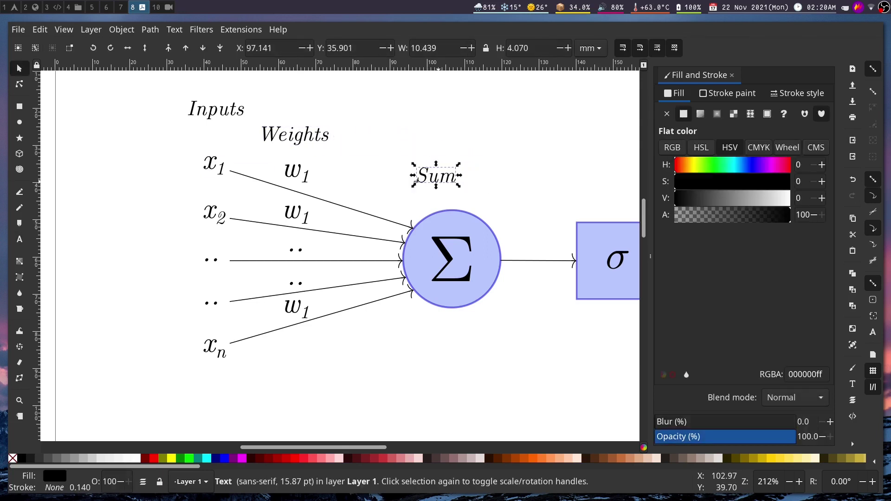
Nudge the Sum label right and slightly down so it sits centred above the Σ circle.
{"action": "key", "text": "Right"}
{"action": "key", "text": "Right"}
{"action": "key", "text": "Right"}
{"action": "key", "text": "Right"}
{"action": "key", "text": "Right"}
{"action": "key", "text": "Right"}
{"action": "key", "text": "Down"}
{"action": "key", "text": "Down"}
{"action": "key", "text": "Right"}
Duplicate the Sum label and move the copy right and slightly down, above the σ square.
{"action": "key", "text": "ctrl+d"}
{"action": "key", "text": "Right"}
{"action": "key", "text": "Right"}
{"action": "key", "text": "Right"}
{"action": "key", "text": "Right"}
{"action": "key", "text": "Right"}
{"action": "key", "text": "Right"}
{"action": "key", "text": "Right"}
{"action": "key", "text": "Right"}
{"action": "key", "text": "Right"}
{"action": "key", "text": "Right"}
{"action": "key", "text": "Right"}
{"action": "key", "text": "Right"}
{"action": "key", "text": "Right"}
{"action": "key", "text": "Right"}
{"action": "key", "text": "Right"}
{"action": "key", "text": "Right"}
{"action": "key", "text": "Right"}
{"action": "key", "text": "Right"}
{"action": "key", "text": "Right"}
{"action": "key", "text": "Right"}
{"action": "key", "text": "Right"}
{"action": "key", "text": "Right"}
{"action": "key", "text": "Right"}
{"action": "key", "text": "Right"}
{"action": "key", "text": "Right"}
{"action": "key", "text": "Right"}
{"action": "key", "text": "Right"}
{"action": "key", "text": "Right"}
{"action": "key", "text": "Right"}
{"action": "key", "text": "Right"}
{"action": "key", "text": "Right"}
{"action": "key", "text": "Right"}
{"action": "key", "text": "Right"}
{"action": "key", "text": "Right"}
{"action": "key", "text": "Right"}
{"action": "key", "text": "Right"}
{"action": "left_click", "coordinate": [451, 183]}
{"action": "key", "text": "Escape"}
{"action": "left_click_drag", "start_coordinate": [608, 186], "coordinate": [560, 180]}
{"action": "left_click", "coordinate": [560, 180]}
{"action": "key", "text": "Right"}
{"action": "key", "text": "Right"}
{"action": "key", "text": "Right"}
{"action": "key", "text": "Right"}
{"action": "key", "text": "Down"}
{"action": "key", "text": "Down"}
{"action": "key", "text": "Down"}
{"action": "key", "text": "Right"}
{"action": "key", "text": "Down"}
{"action": "key", "text": "Down"}
Replace the text of the copied label above the σ square with "Activation Function".
{"action": "key", "text": "t"}
{"action": "key", "text": "BackSpace"}
{"action": "key", "text": "BackSpace"}
{"action": "key", "text": "BackSpace"}
{"action": "type", "text": "Actoin"}
{"action": "key", "text": "BackSpace"}
{"action": "key", "text": "BackSpace"}
{"action": "key", "text": "BackSpace"}
{"action": "type", "text": "ivation Function"}
{"action": "key", "text": "Escape"}
Centre the Activation Function label just above the σ square and show the guides to check its alignment.
{"action": "key", "text": "s"}
{"action": "left_click_drag", "start_coordinate": [553, 183], "coordinate": [510, 194]}
{"action": "key", "text": "shift+backslash"}
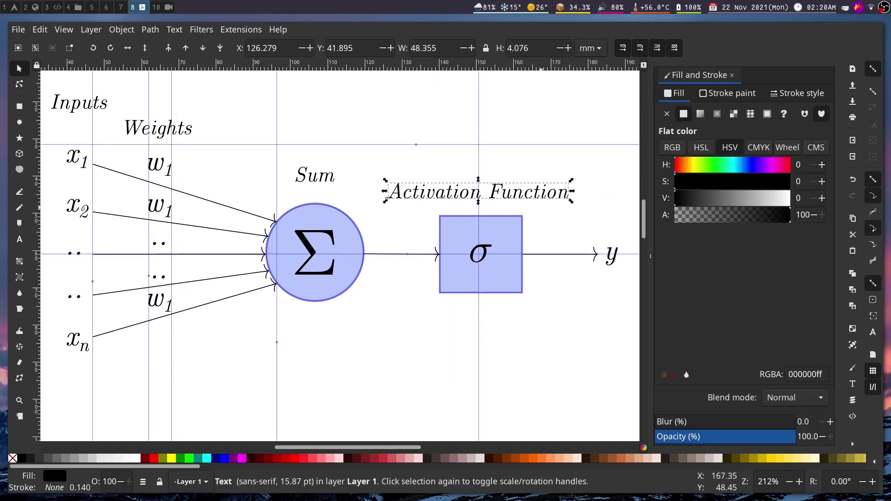
{"action": "left_click", "coordinate": [555, 214]}
{"action": "scroll", "coordinate": [544, 194], "scroll_direction": "down", "scroll_amount": 1}
{"action": "left_click_drag", "start_coordinate": [571, 287], "coordinate": [532, 304]}
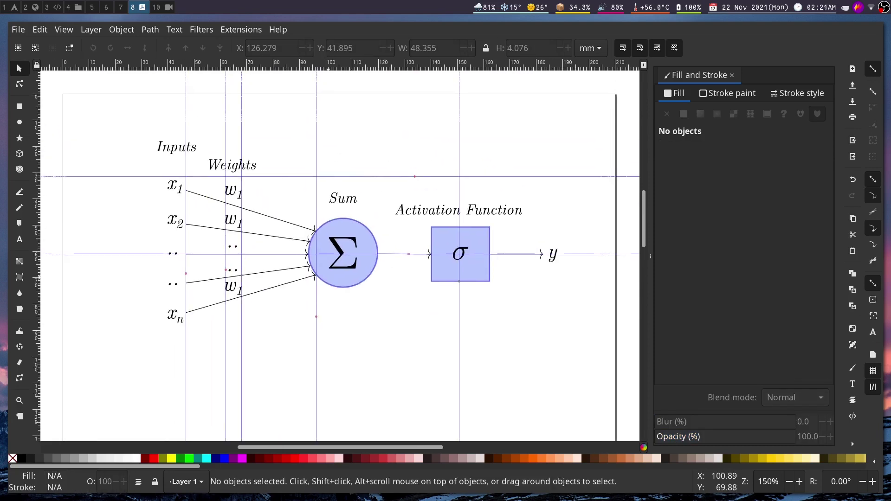
Save the perceptron document and close the Fill and Stroke dialog.
{"action": "scroll", "coordinate": [336, 278], "scroll_direction": "up", "scroll_amount": 1}
{"action": "scroll", "coordinate": [336, 278], "scroll_direction": "down", "scroll_amount": 1}
{"action": "key", "text": "ctrl+s"}
{"action": "left_click", "coordinate": [733, 74]}
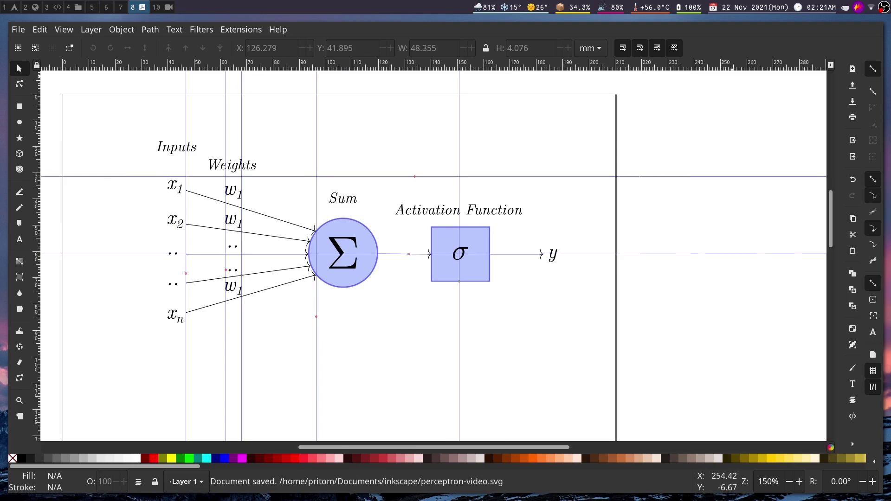
Hide the guides so that only the diagram is shown on the page.
{"action": "left_click_drag", "start_coordinate": [388, 187], "coordinate": [477, 181]}
{"action": "left_click", "coordinate": [64, 30]}
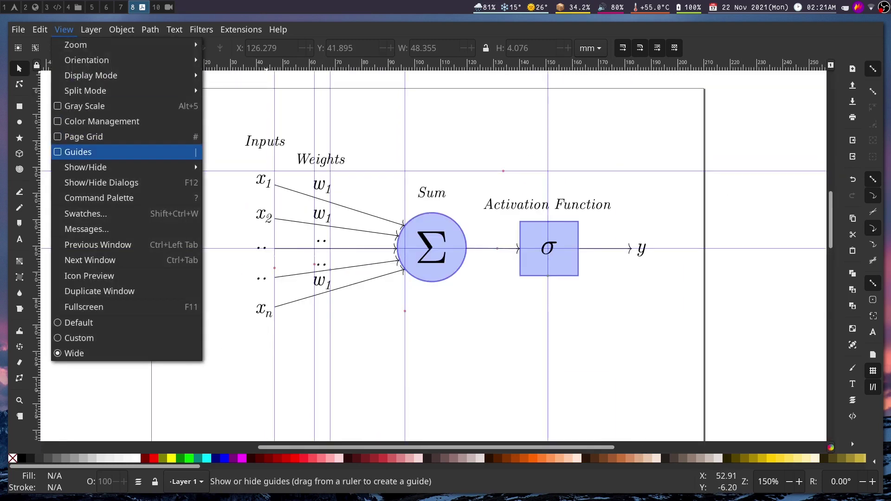
{"action": "left_click", "coordinate": [78, 152]}
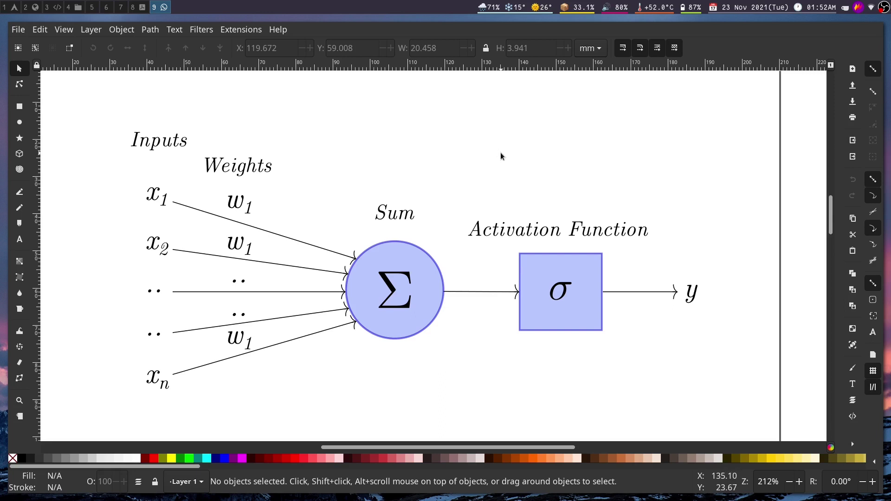
Draw a straight diagonal segment about 3.6 mm long in the empty area above the Activation Function label.
{"action": "scroll", "coordinate": [503, 155], "scroll_direction": "up", "scroll_amount": 2, "text": "ctrl"}
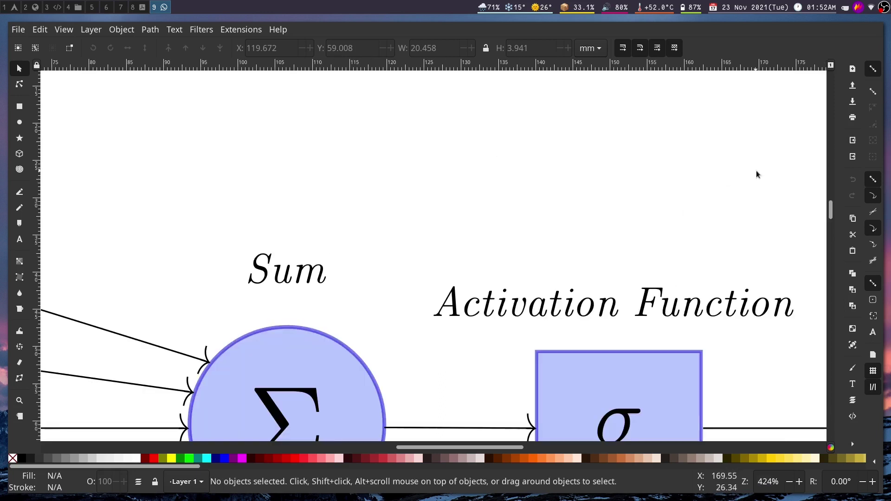
{"action": "left_click_drag", "start_coordinate": [829, 208], "coordinate": [829, 206]}
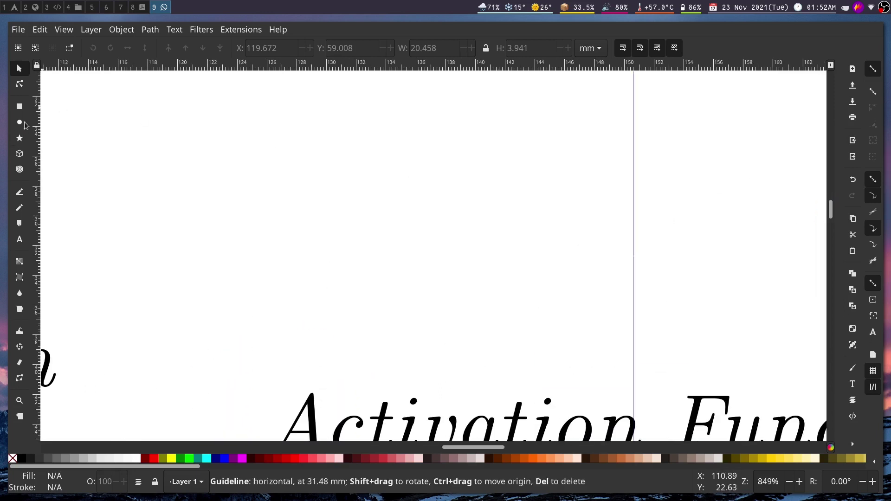
{"action": "left_click", "coordinate": [20, 193]}
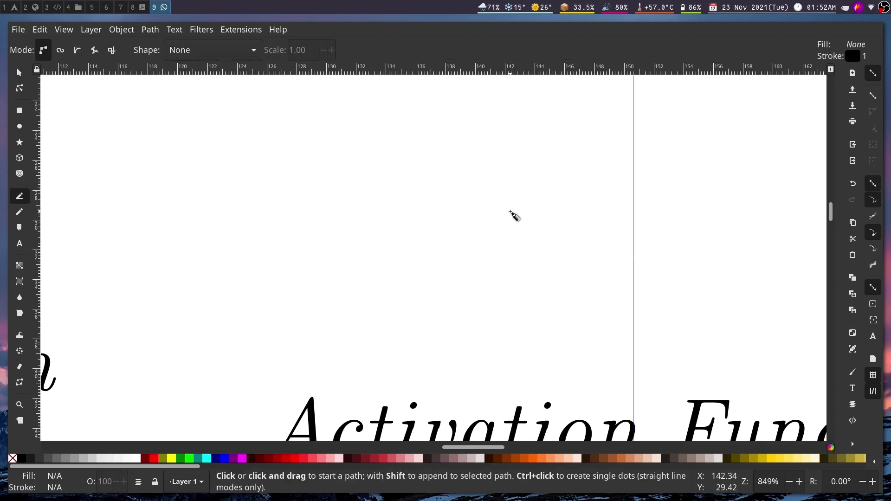
{"action": "left_click", "coordinate": [511, 211]}
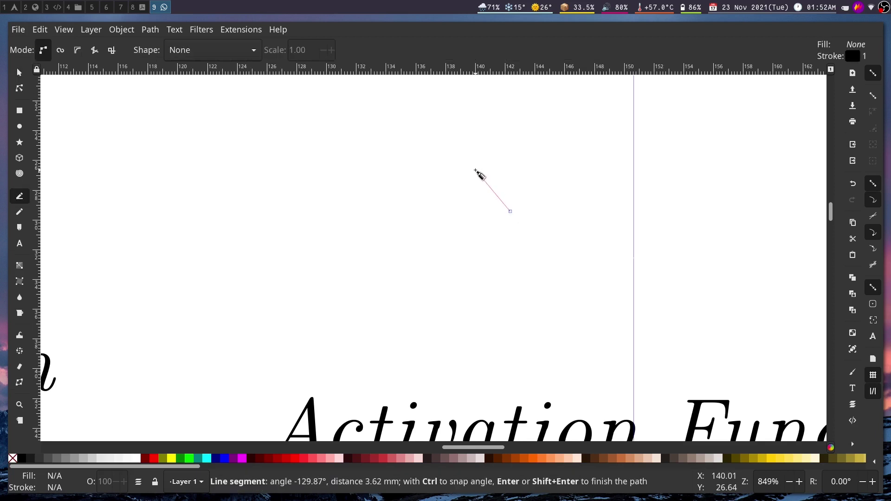
{"action": "double_click", "coordinate": [476, 171]}
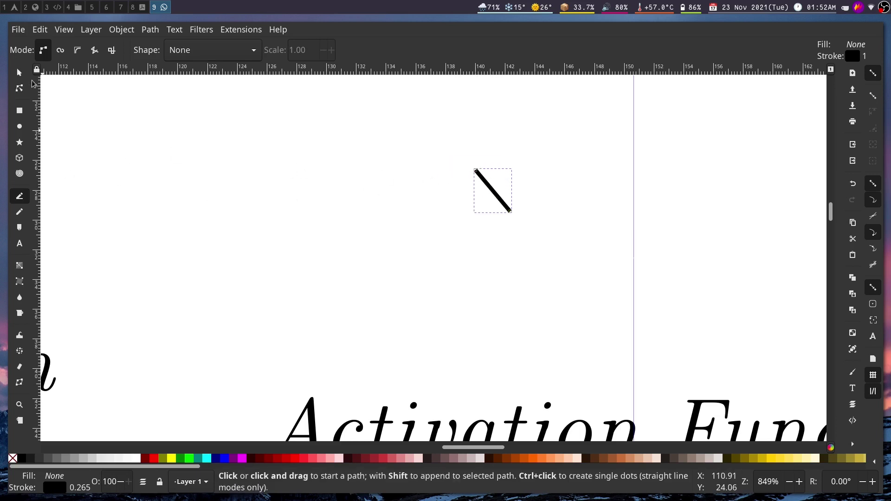
Bend the short diagonal segment into a curve that bulges toward its lower left.
{"action": "key", "text": "n"}
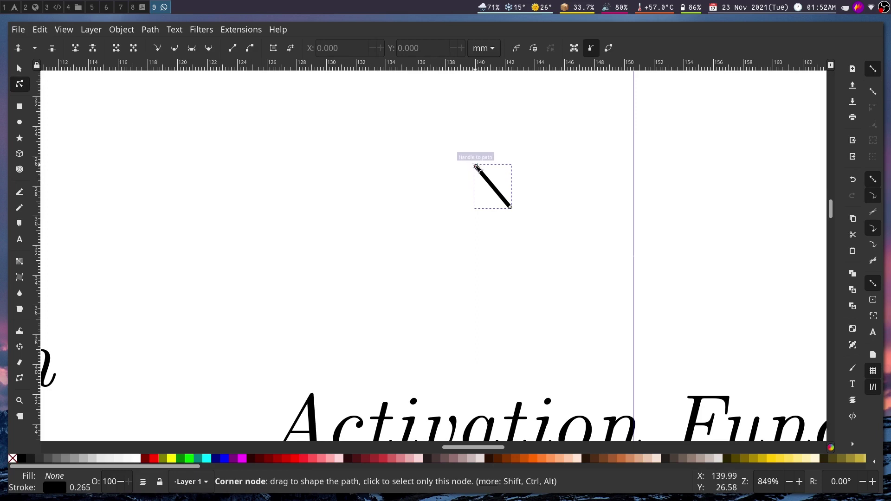
{"action": "left_click_drag", "start_coordinate": [479, 167], "coordinate": [484, 198]}
{"action": "left_click", "coordinate": [522, 192]}
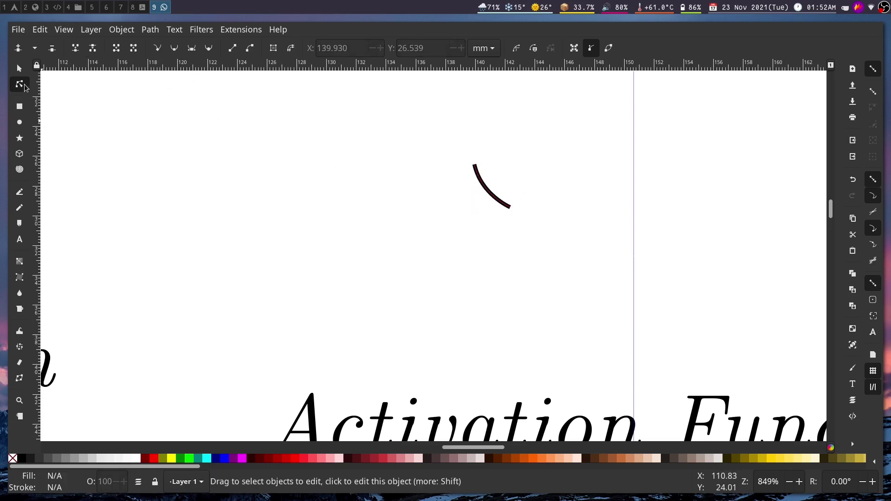
Duplicate the curve, flip the copy vertically and move it down until both curves meet in an arrow tip.
{"action": "key", "text": "s"}
{"action": "left_click", "coordinate": [492, 194]}
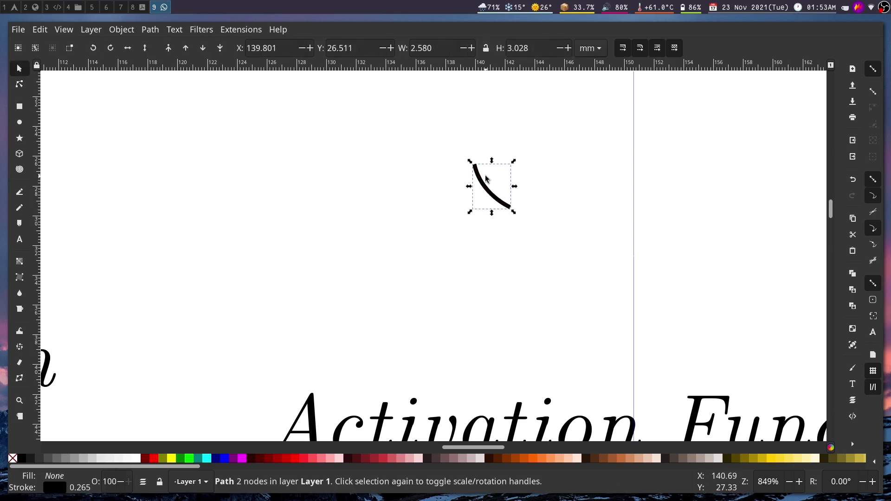
{"action": "left_click", "coordinate": [121, 29]}
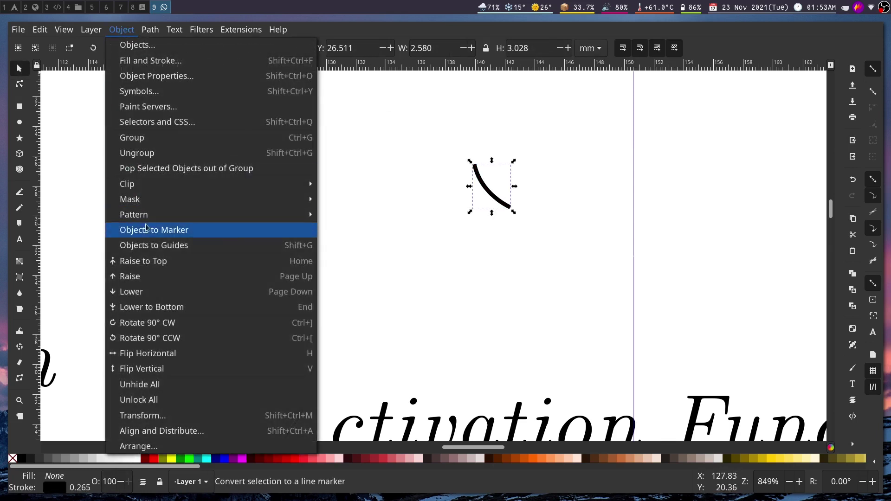
{"action": "left_click", "coordinate": [157, 369]}
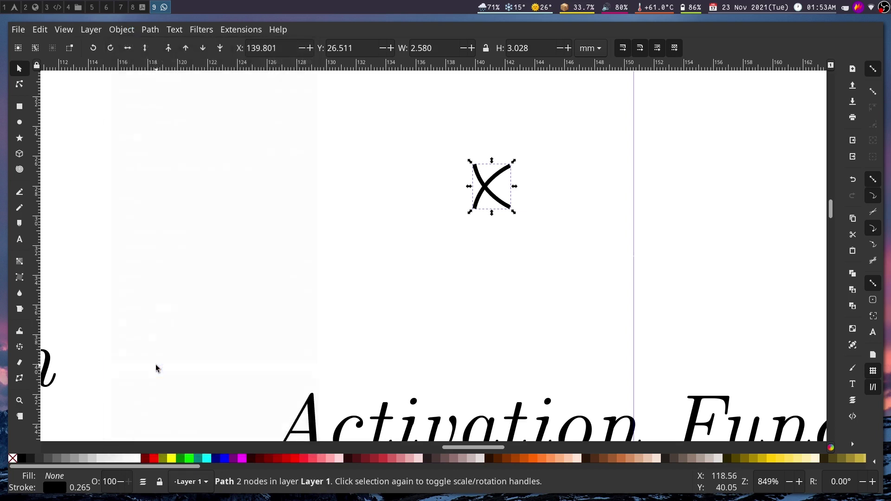
{"action": "key", "text": "Down"}
{"action": "key", "text": "Down"}
{"action": "key", "text": "Down"}
{"action": "key", "text": "Down"}
{"action": "key", "text": "Down"}
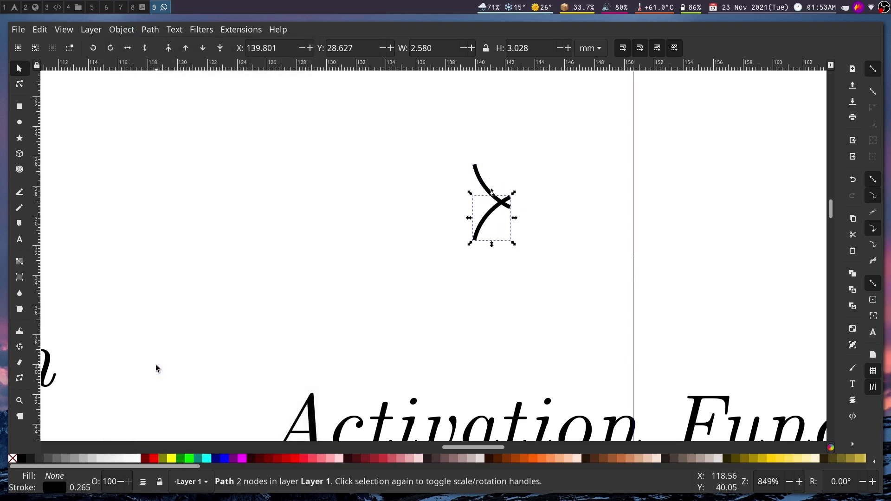
{"action": "key", "text": "Escape"}
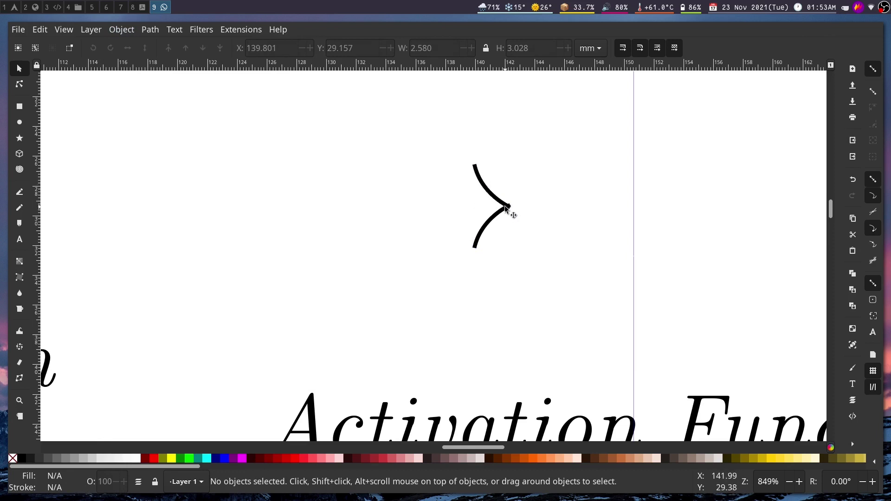
Place a horizontal guide through the arrow tip and draw a short horizontal segment along it, leftward from the tip.
{"action": "left_click_drag", "start_coordinate": [498, 63], "coordinate": [511, 207]}
{"action": "scroll", "coordinate": [547, 215], "scroll_direction": "up", "scroll_amount": 2}
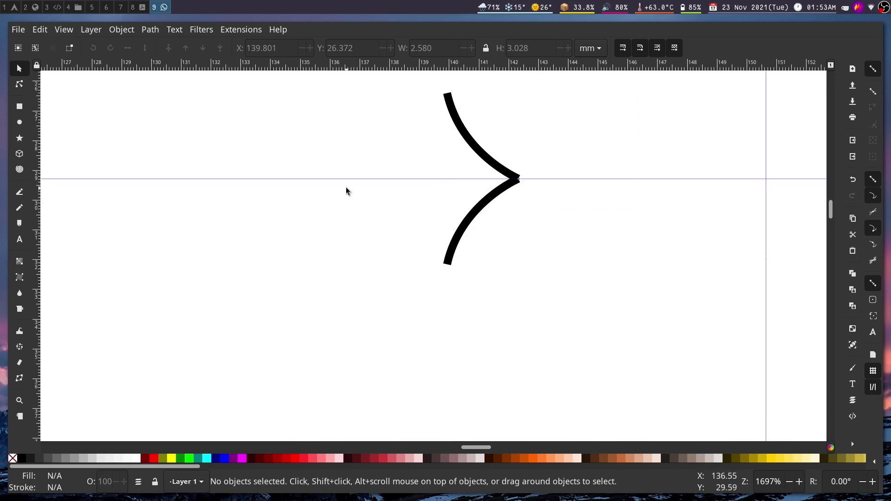
{"action": "left_click", "coordinate": [20, 195]}
{"action": "left_click_drag", "start_coordinate": [518, 182], "coordinate": [449, 183]}
{"action": "double_click", "coordinate": [466, 183]}
Group the two curves and the short horizontal segment, and convert the group to a line marker.
{"action": "left_click", "coordinate": [19, 73]}
{"action": "left_click_drag", "start_coordinate": [395, 83], "coordinate": [551, 320]}
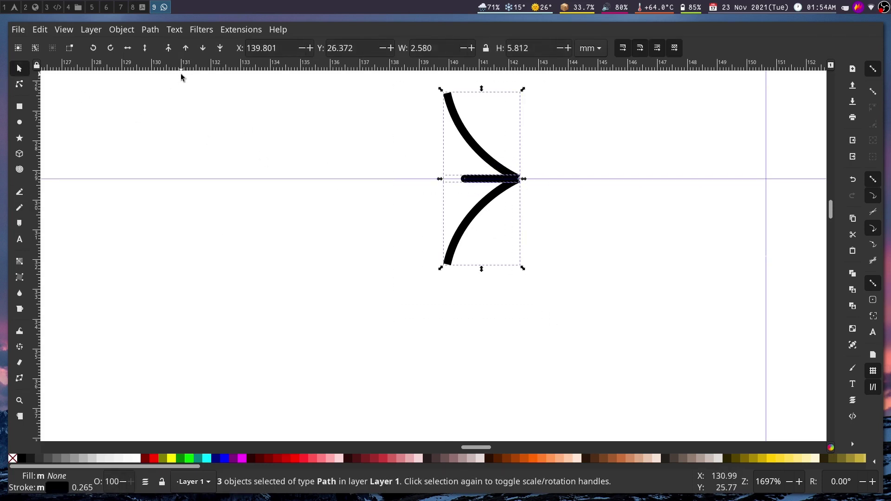
{"action": "key", "text": "ctrl+g"}
{"action": "left_click", "coordinate": [121, 29]}
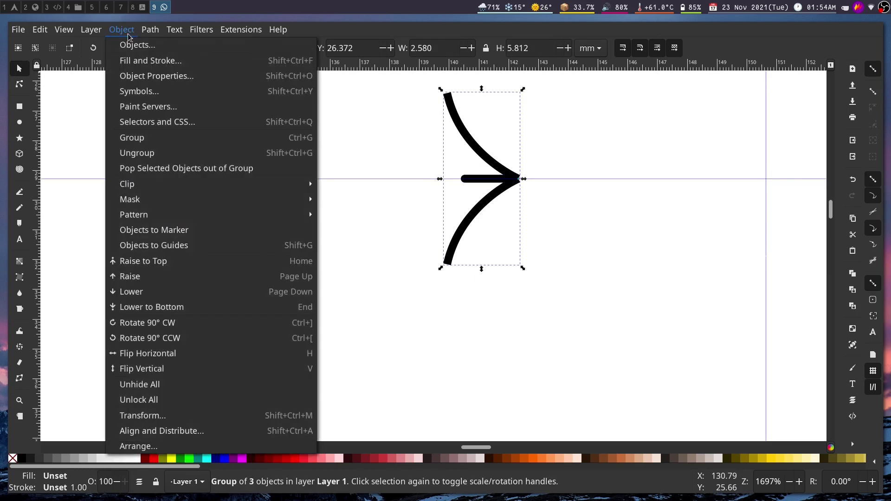
{"action": "left_click", "coordinate": [149, 232]}
Set the new curved arrowhead as the end marker of the arrow between the Σ circle and the σ square.
{"action": "scroll", "coordinate": [481, 139], "scroll_direction": "down", "scroll_amount": 10}
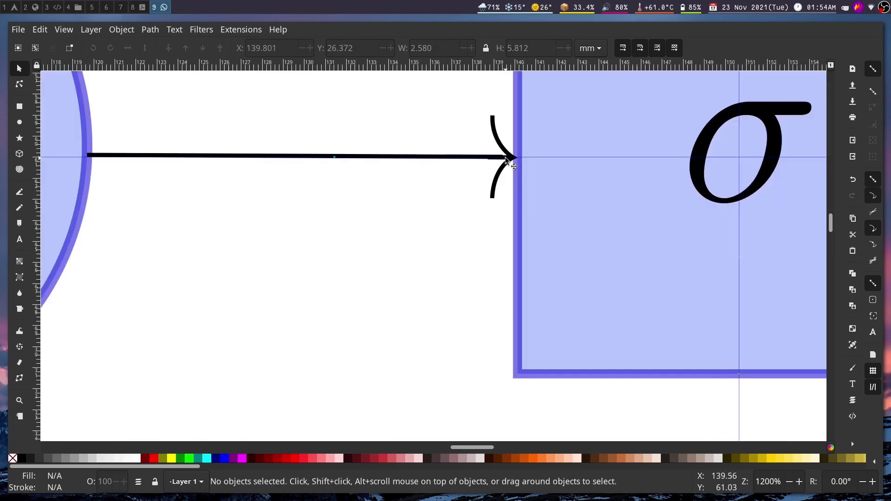
{"action": "left_click", "coordinate": [511, 158]}
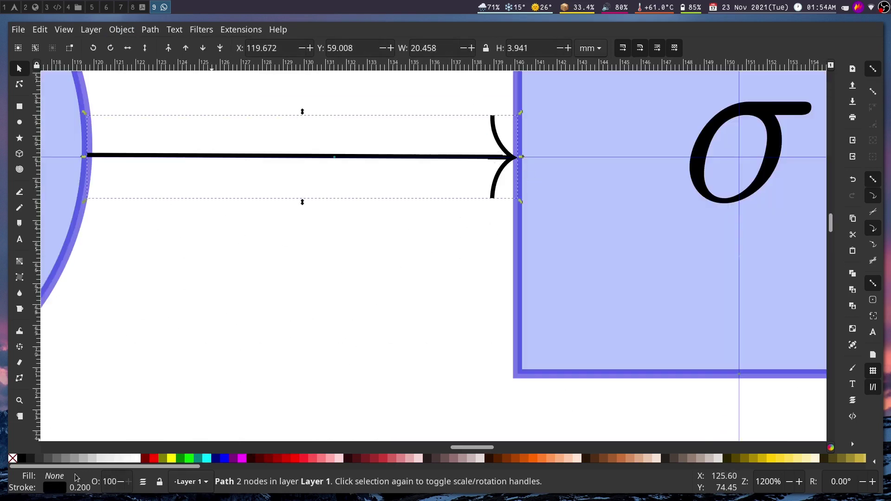
{"action": "left_click", "coordinate": [86, 484]}
{"action": "left_click", "coordinate": [805, 151]}
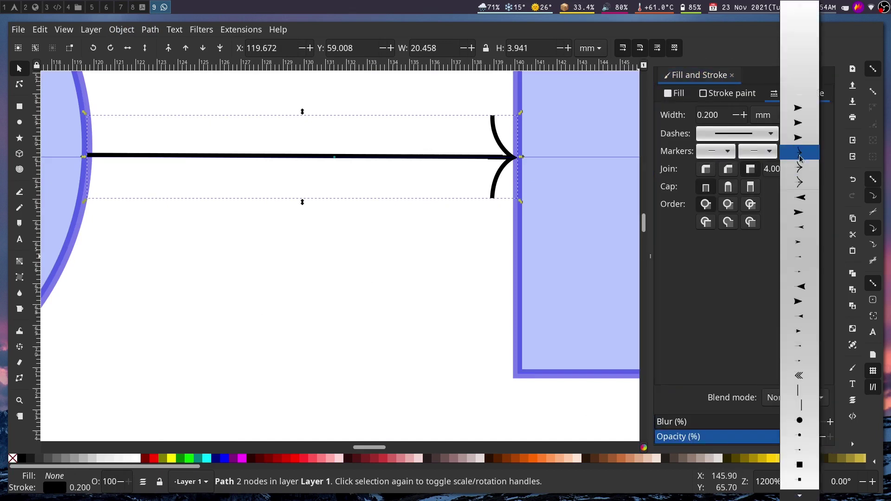
{"action": "left_click", "coordinate": [804, 152]}
{"action": "left_click", "coordinate": [804, 152]}
{"action": "left_click", "coordinate": [809, 168]}
{"action": "left_click", "coordinate": [449, 245]}
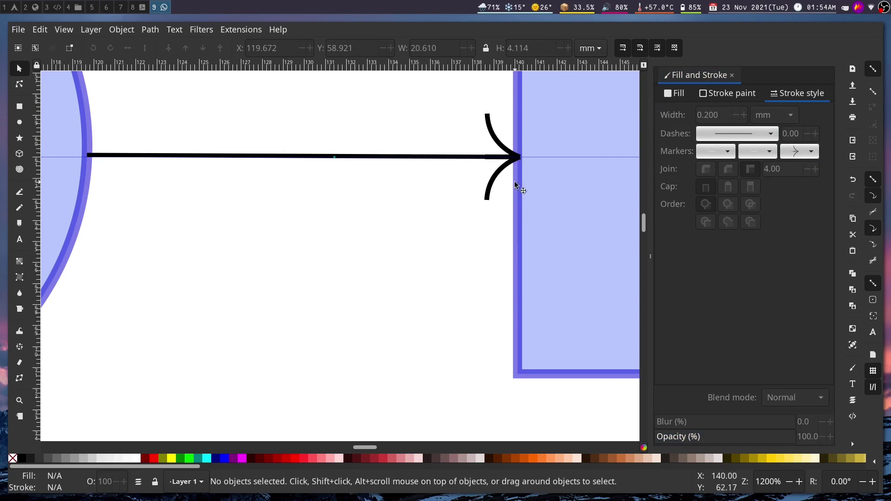
{"action": "scroll", "coordinate": [491, 258], "scroll_direction": "up", "scroll_amount": 1}
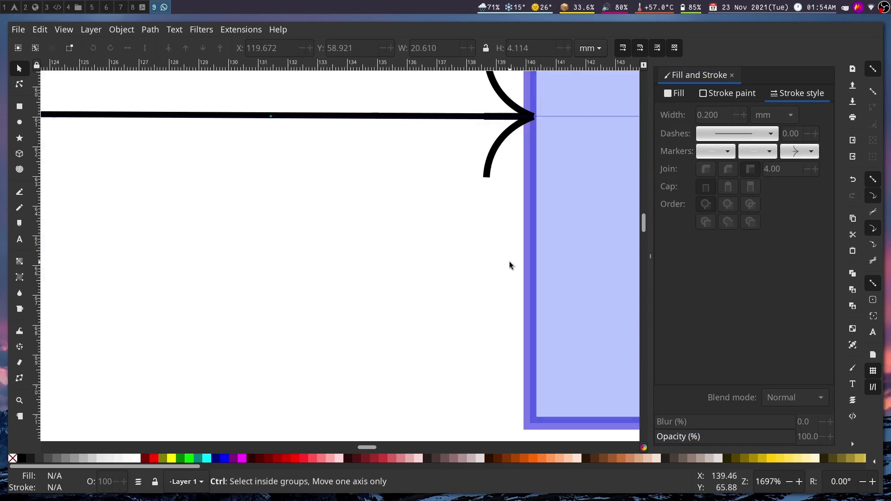
{"action": "scroll", "coordinate": [494, 235], "scroll_direction": "down", "scroll_amount": 2}
{"action": "left_click_drag", "start_coordinate": [414, 263], "coordinate": [277, 290]}
{"action": "left_click_drag", "start_coordinate": [348, 259], "coordinate": [434, 259]}
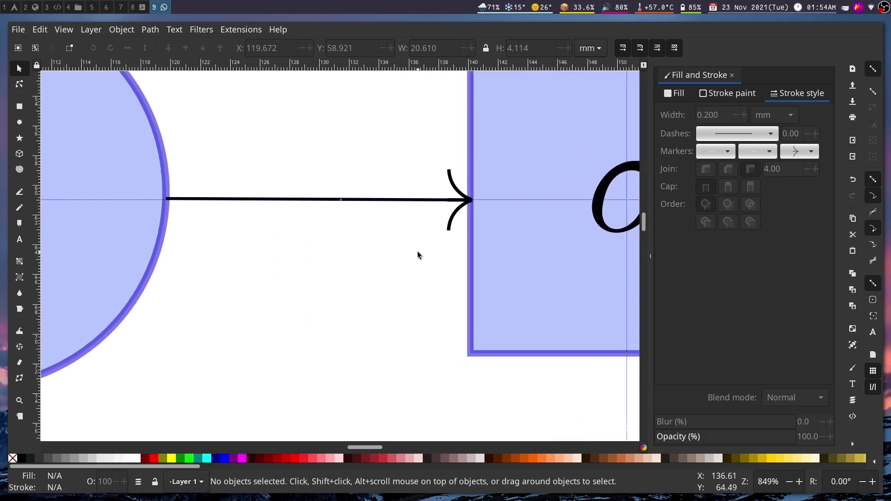